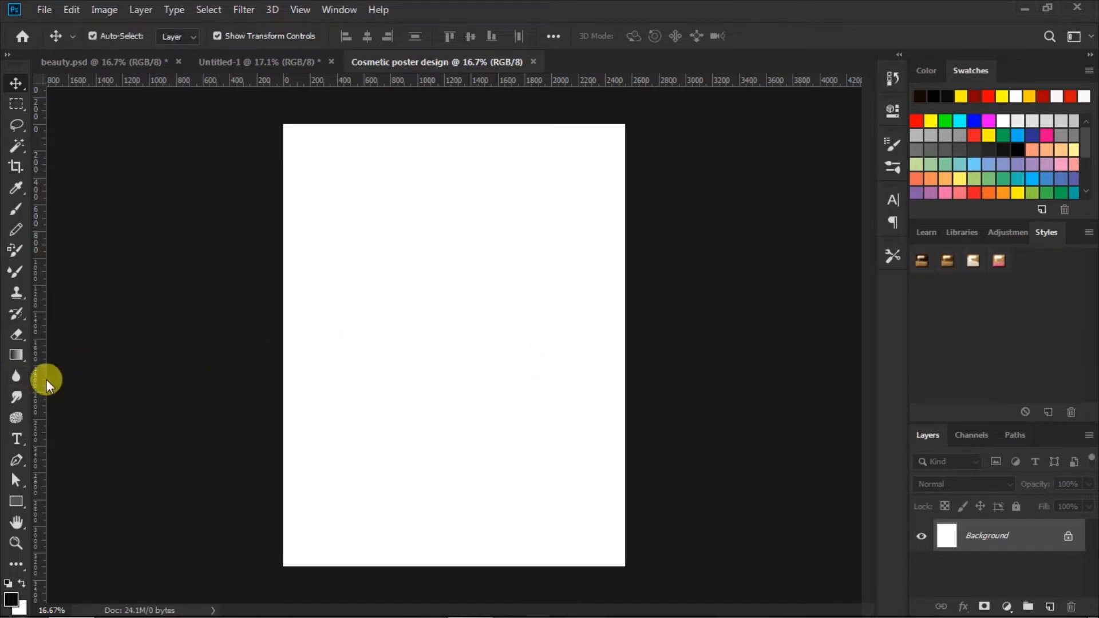
Step: Add a vertical guide about 100 px inside the page's left edge and a horizontal guide about 100 px below its top edge
drag(43, 379, 297, 392)
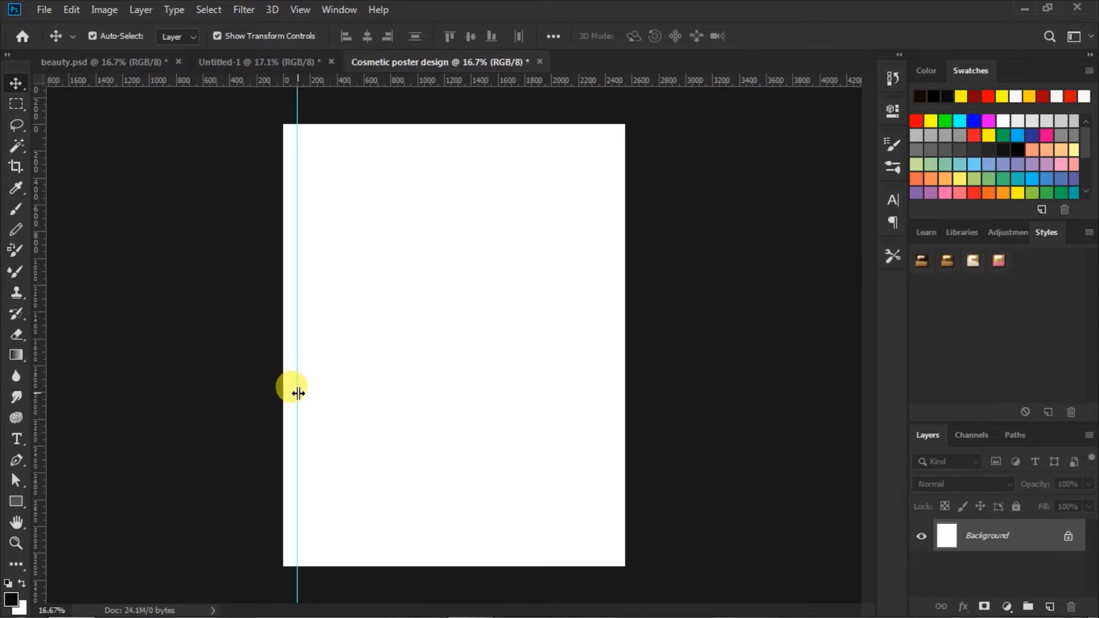
drag(458, 81, 454, 137)
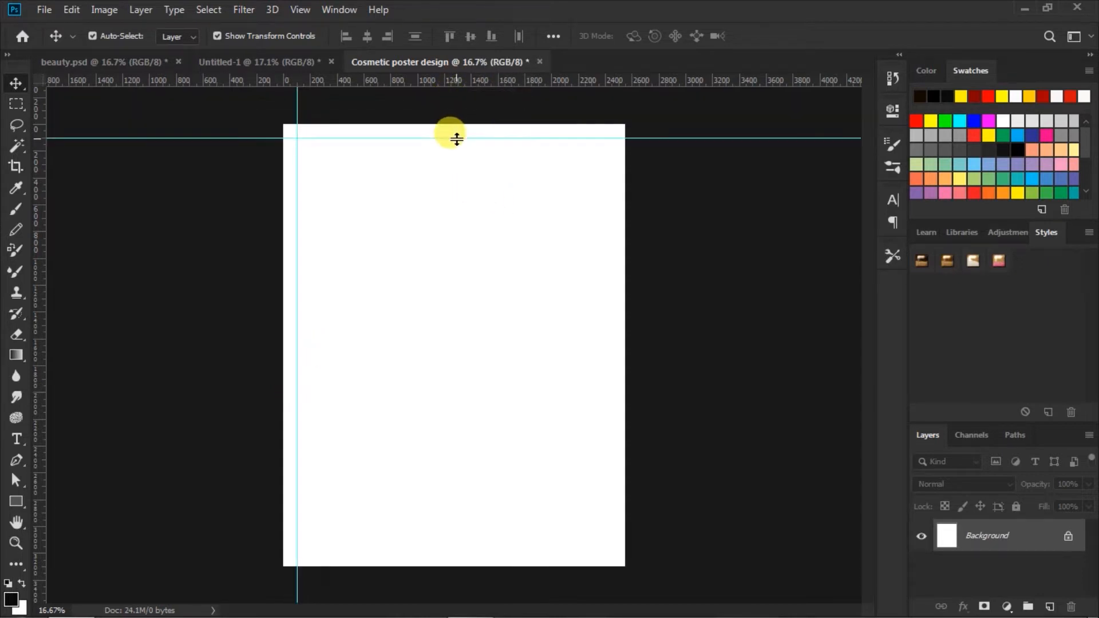
Step: Marquee-select the square between the page's top-left corner and the guides, and move that selection to the page's bottom-right corner
scroll(312, 141, up, 1)
scroll(312, 140, up, 3)
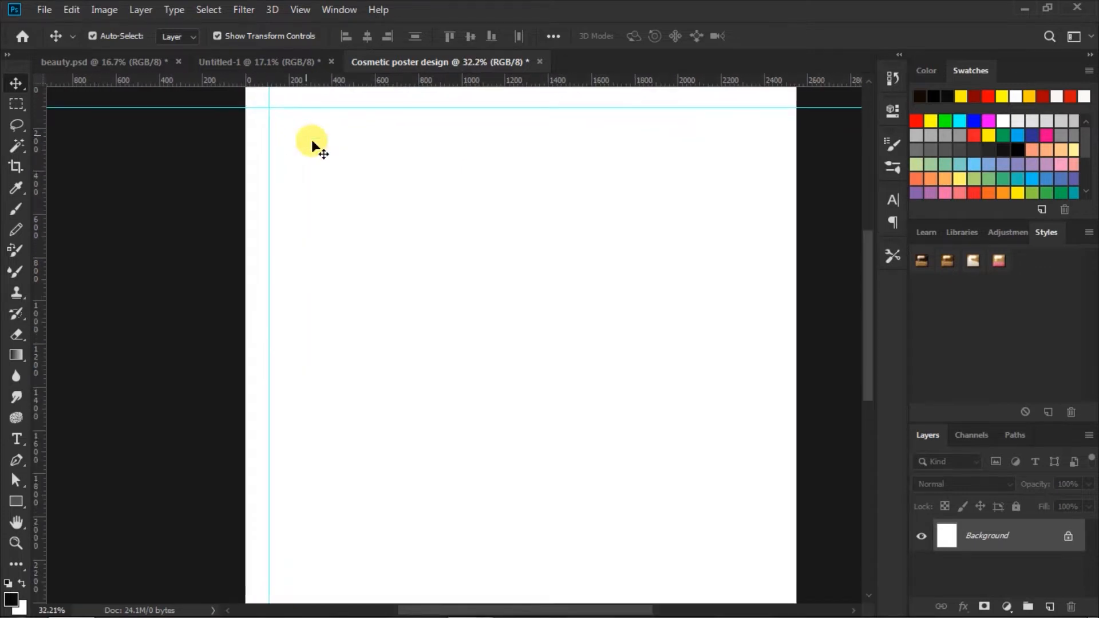
drag(286, 131, 359, 238)
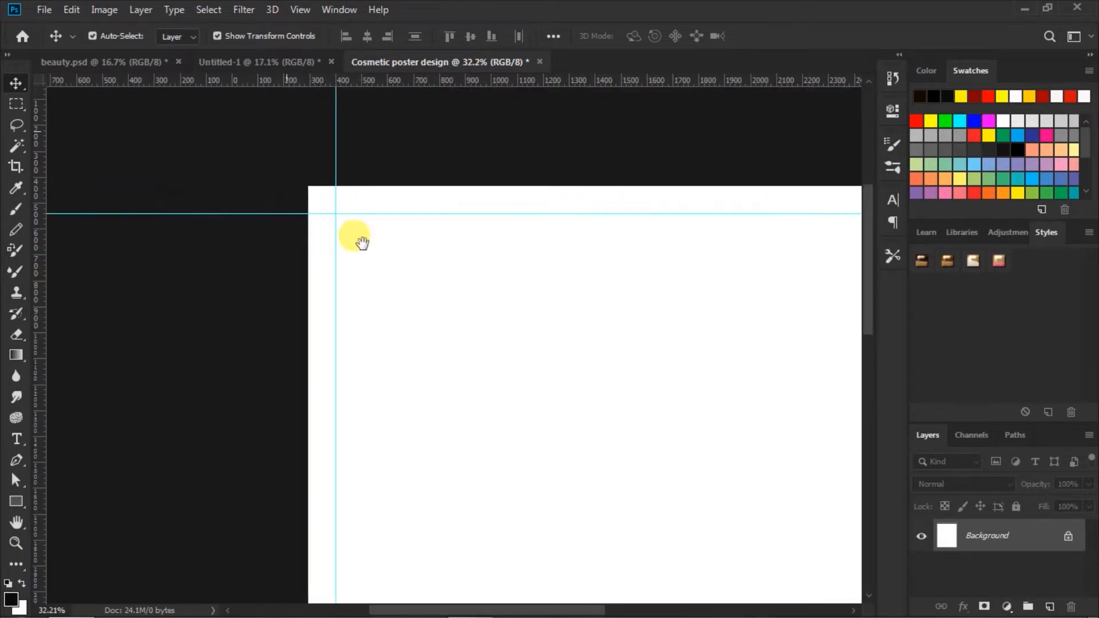
click(16, 103)
drag(307, 186, 333, 212)
scroll(333, 211, down, 3)
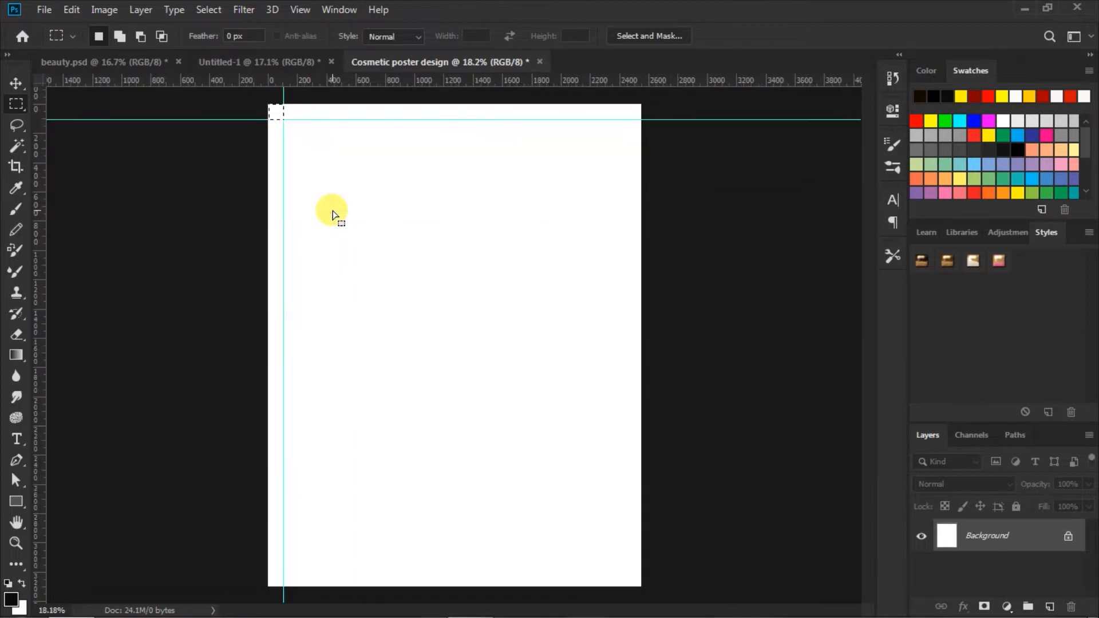
drag(281, 115, 634, 577)
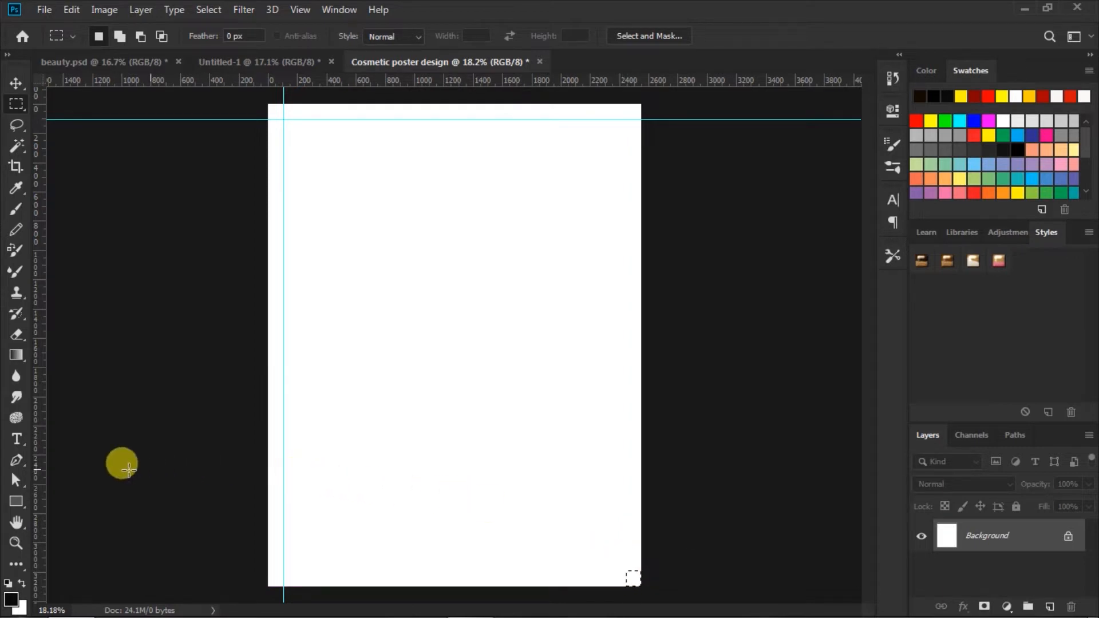
Step: Add a vertical guide and a horizontal guide aligned to the bottom-right marquee square for the right and bottom margins, and clear the selection
drag(40, 478, 624, 509)
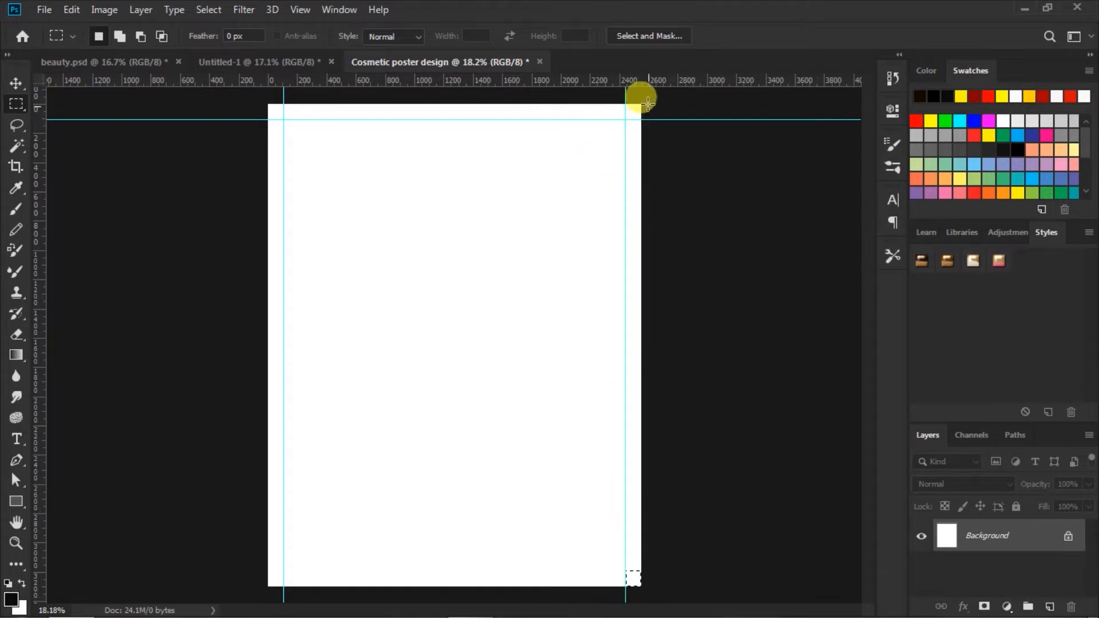
drag(643, 86, 658, 574)
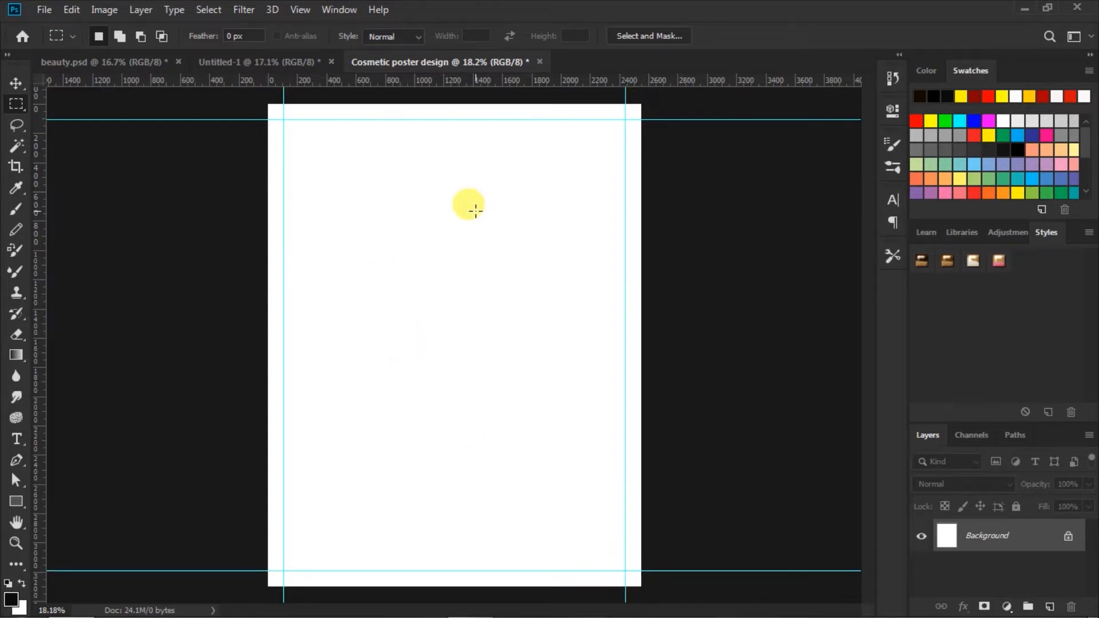
scroll(475, 211, down, 1)
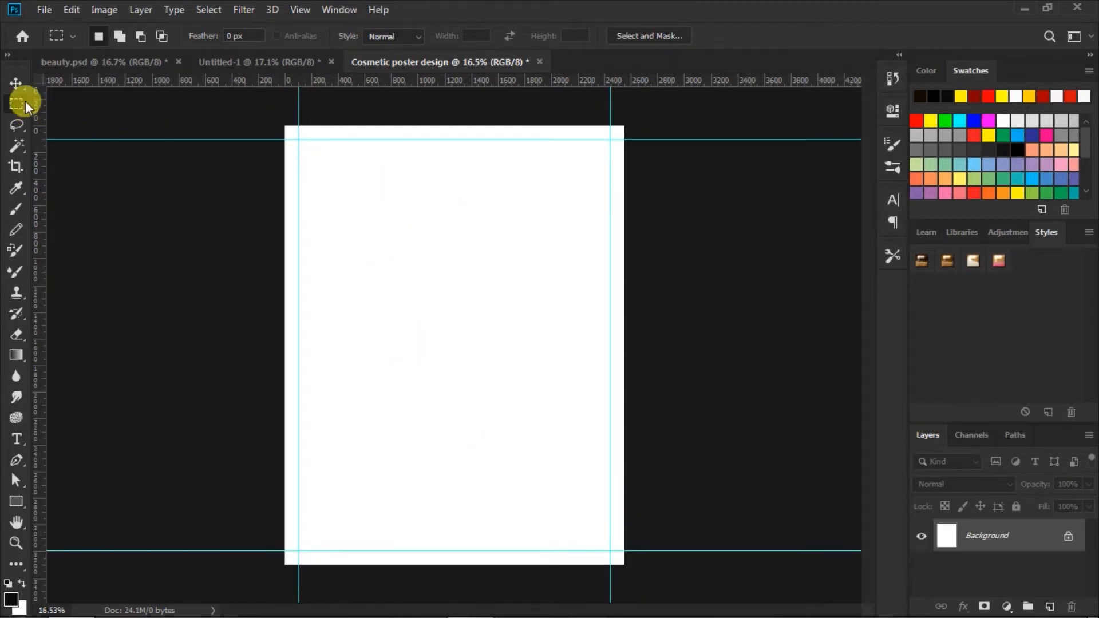
click(17, 84)
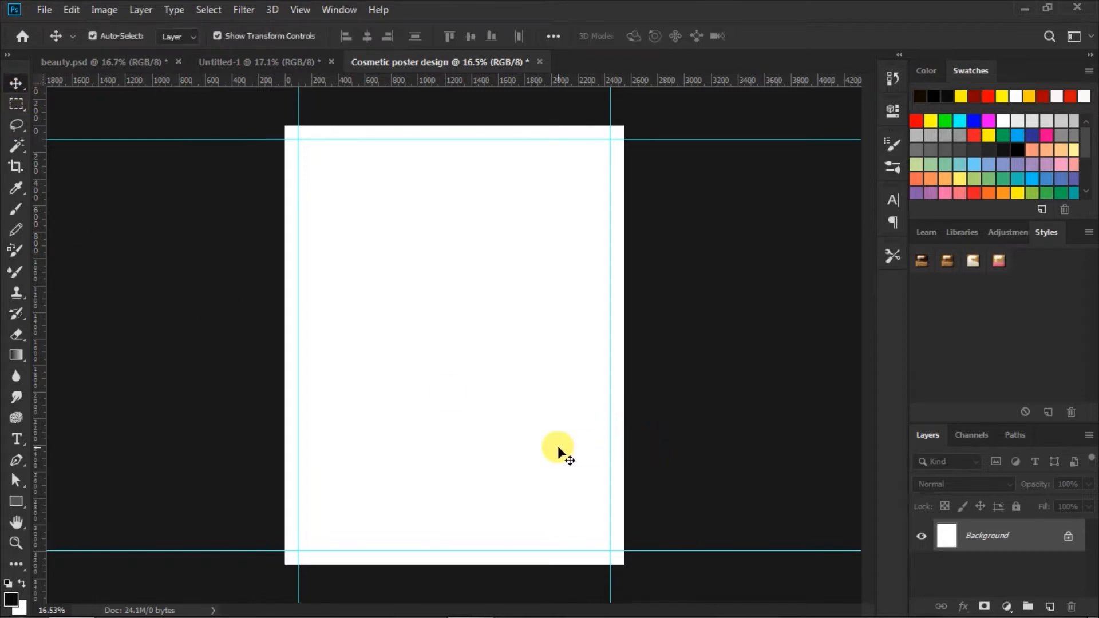
Step: Copy Layer 1 (the woman) and Layer 1 copy (the products) together from Untitled-1 into the Cosmetic poster design document
click(271, 63)
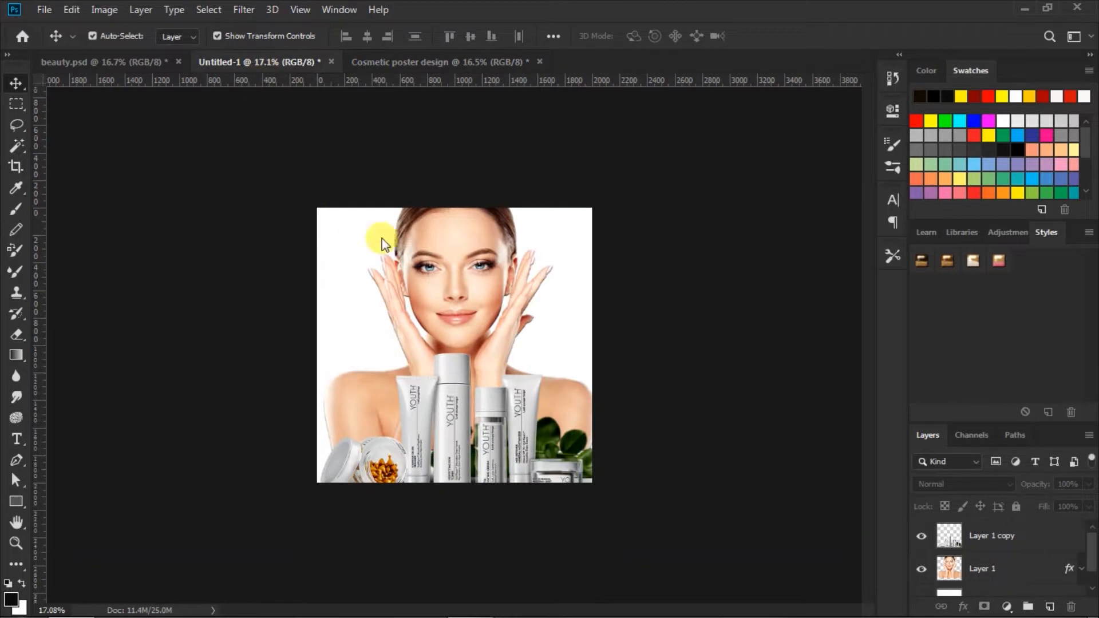
click(476, 267)
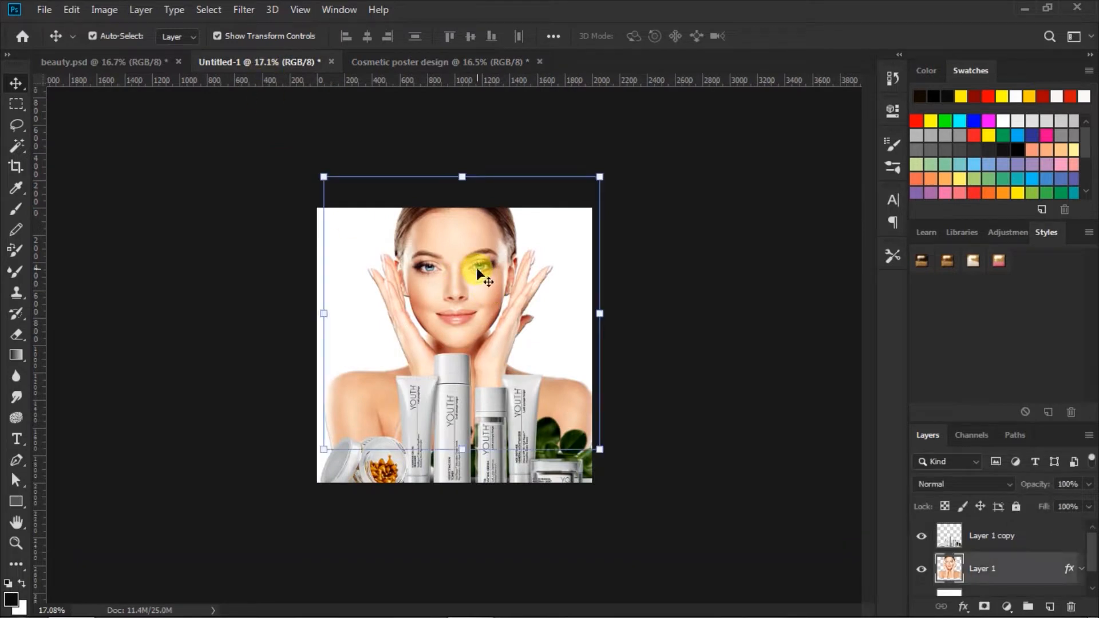
click(971, 541)
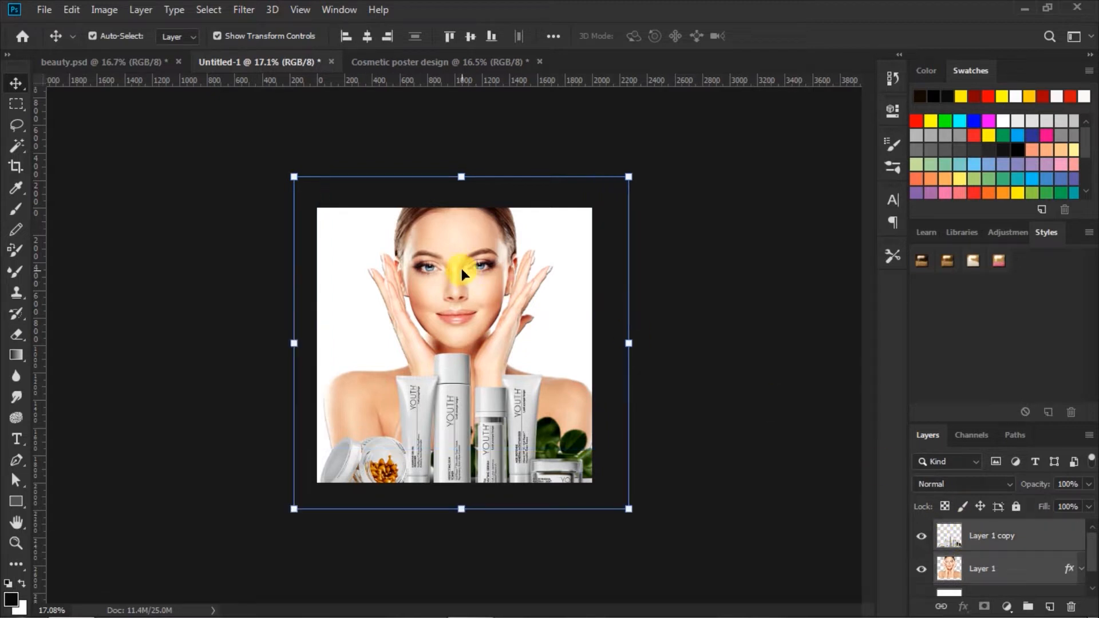
click(458, 245)
drag(442, 138, 442, 138)
drag(430, 84, 457, 376)
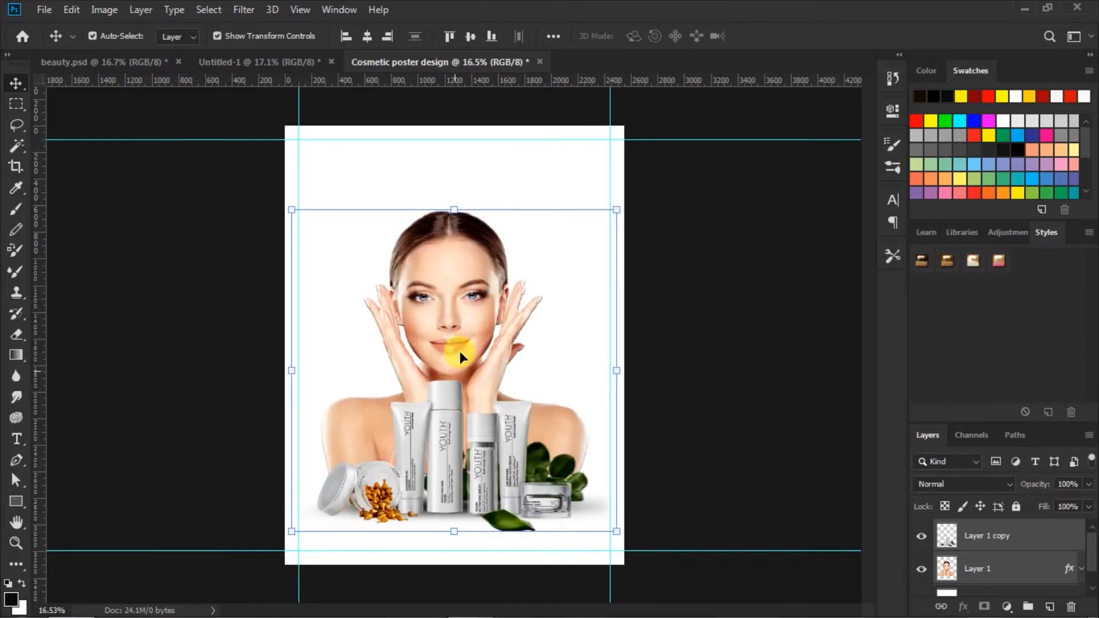
Step: Shift the woman and product layers together slightly right and down within the poster, and deselect them
key(Return)
mouse_move(459, 352)
mouse_down()
mouse_move(463, 362)
mouse_move(462, 353)
mouse_up()
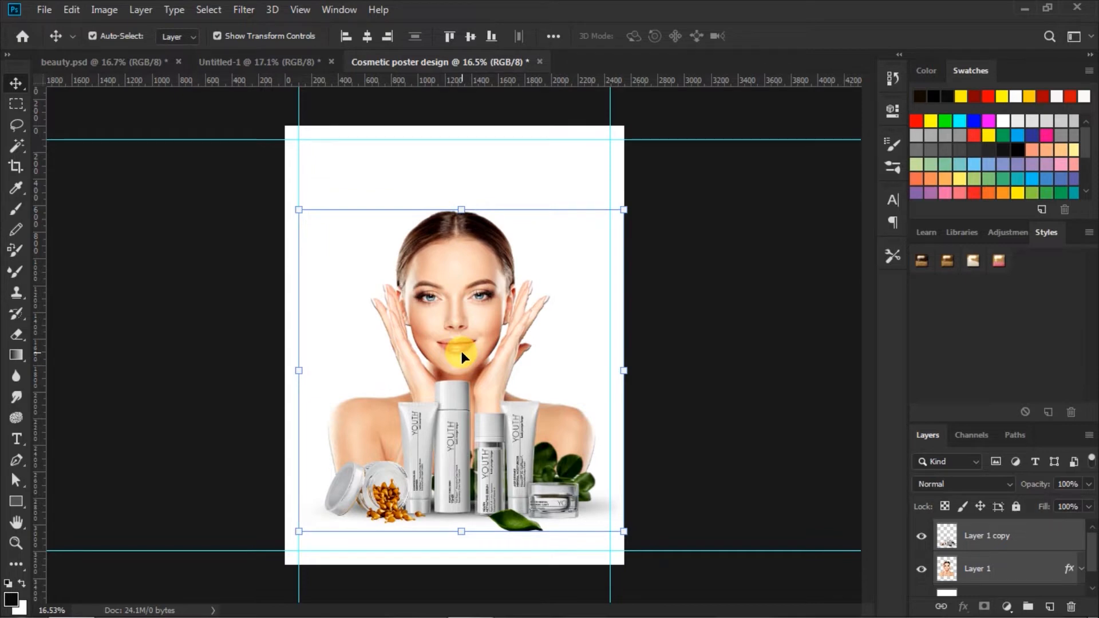
key(shift+Left)
key(shift+Left)
key(shift+Left)
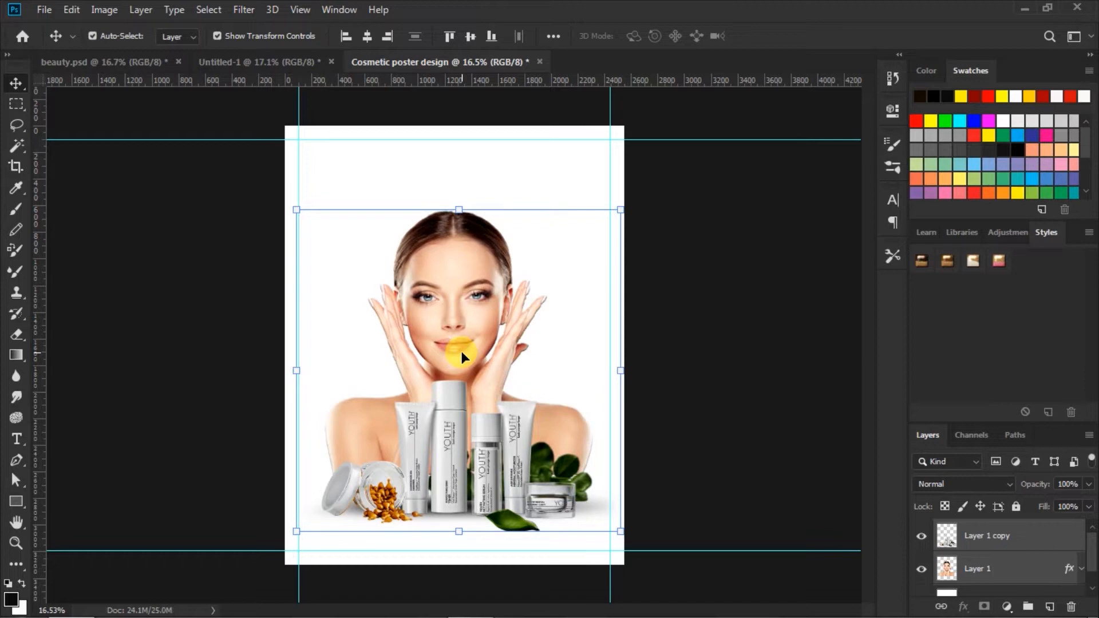
key(shift+Down)
key(shift+Down)
key(shift+Down)
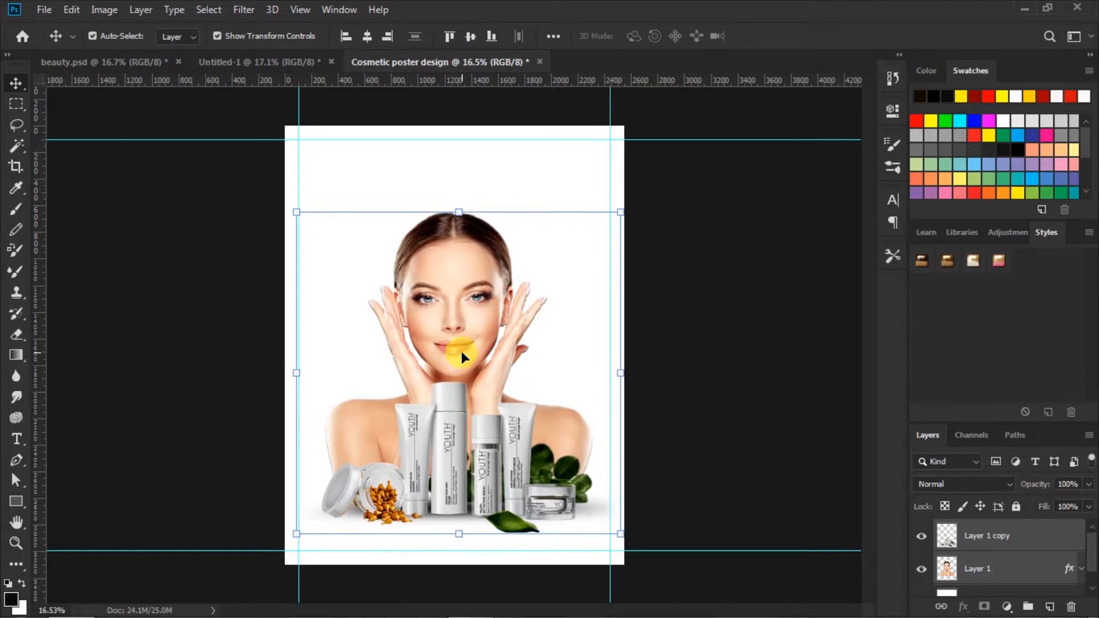
click(758, 412)
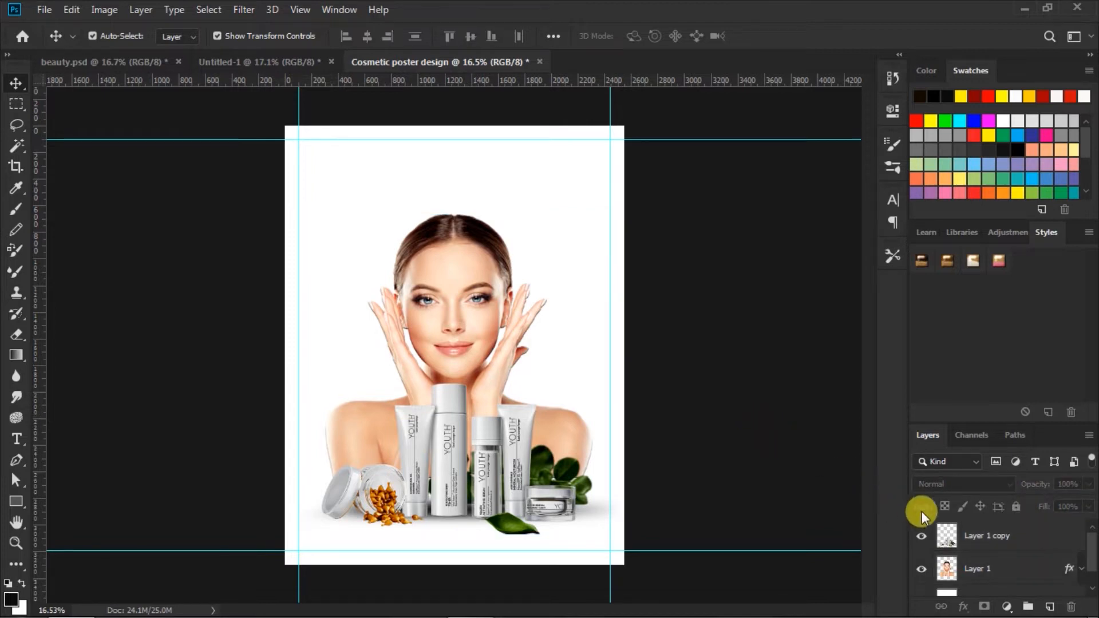
Step: Add a Gradient fill layer directly above the Background layer, using the dark-blue-to-green gradient preset
scroll(966, 548, down, 1)
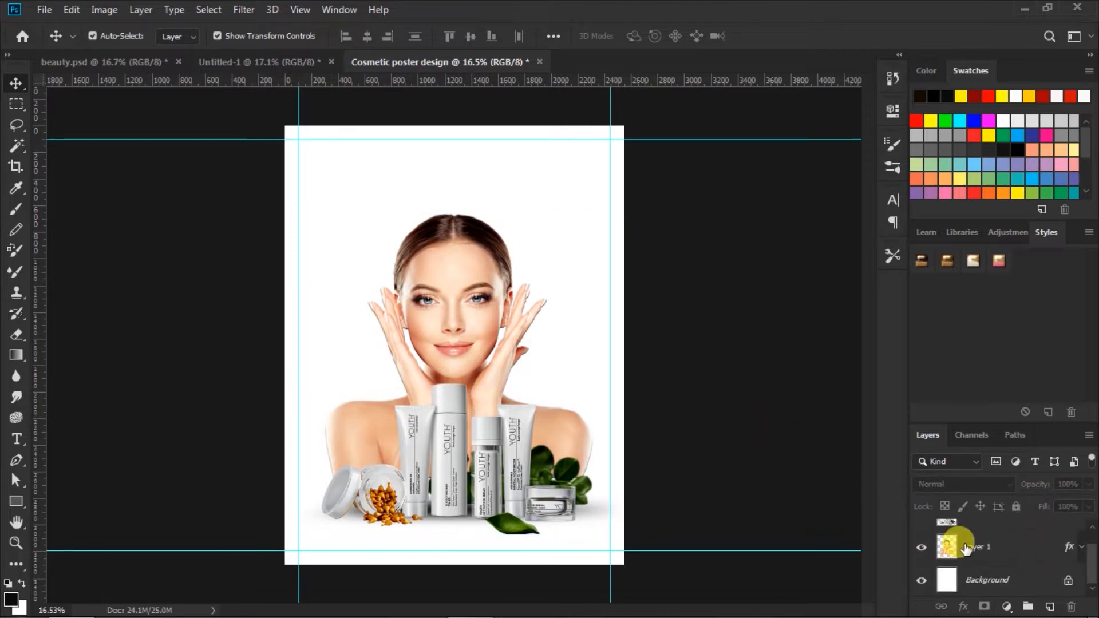
click(951, 581)
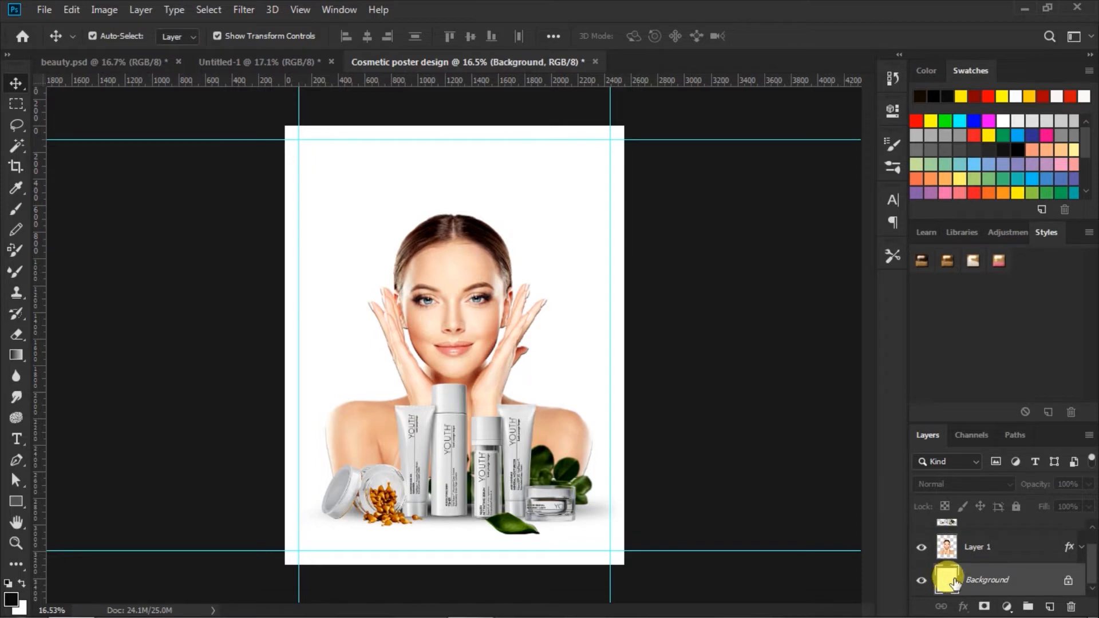
click(1006, 606)
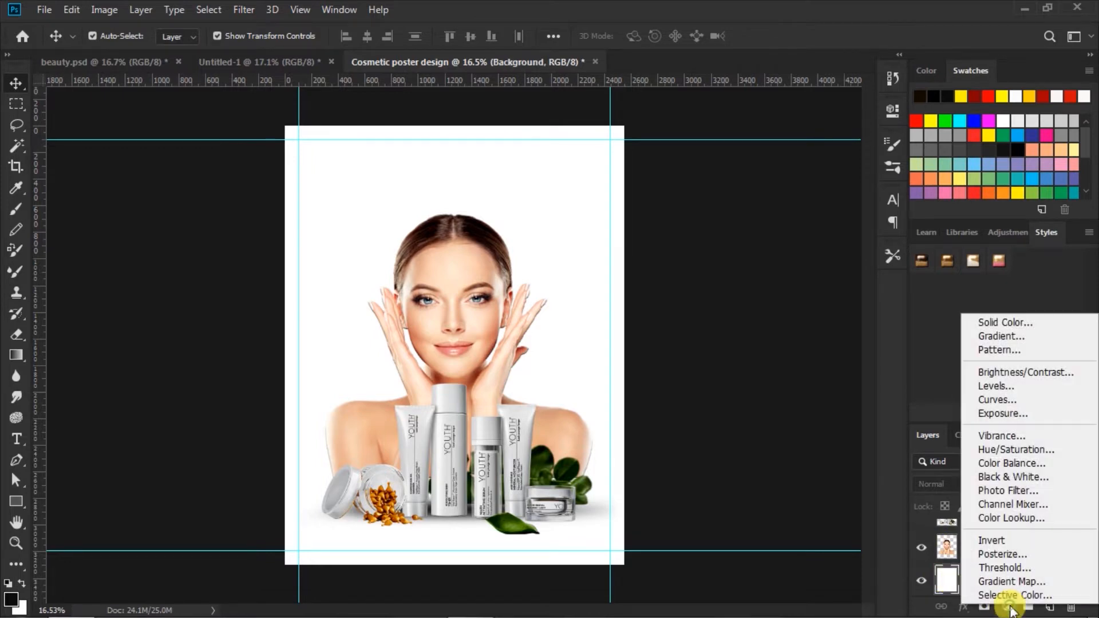
click(1011, 338)
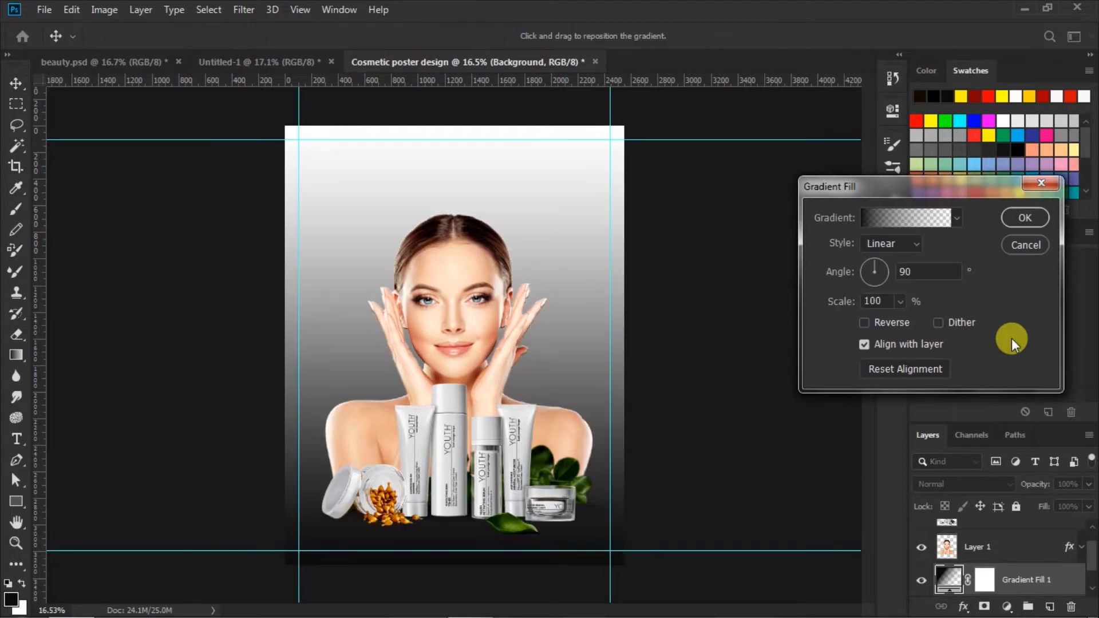
click(958, 218)
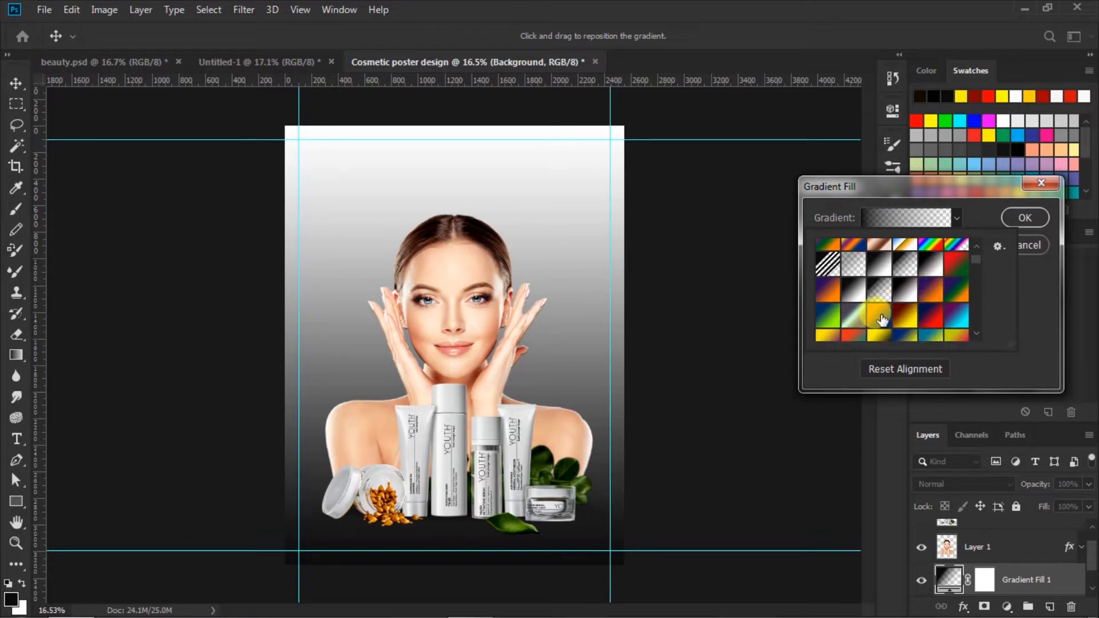
click(827, 318)
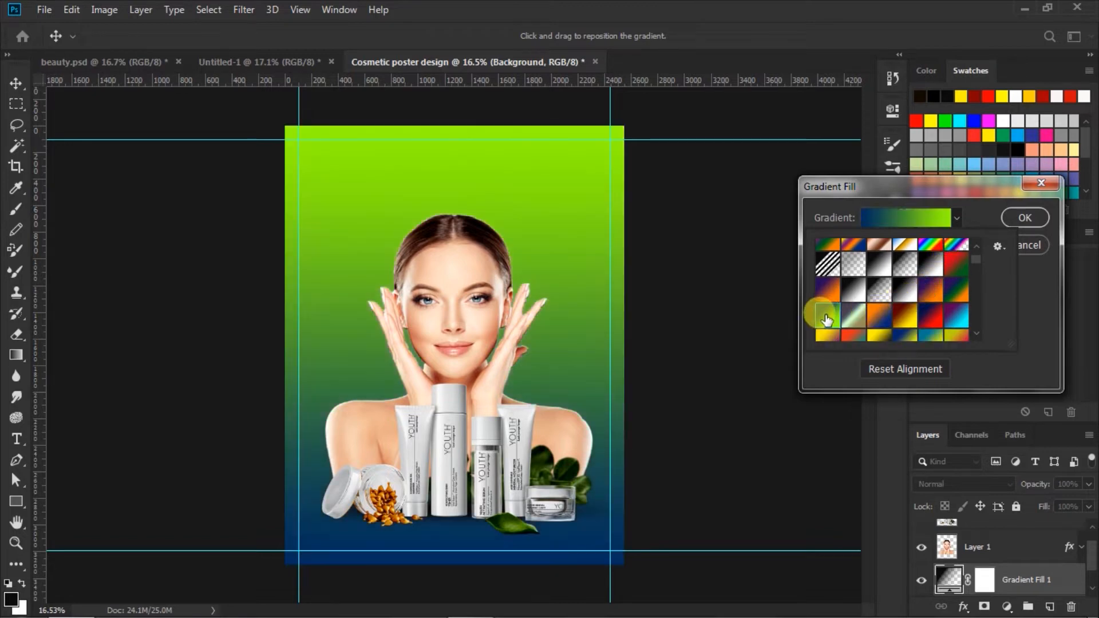
Step: Change the gradient's starting colour stop, at location 0%, to dark green 1a3101
click(918, 216)
click(918, 216)
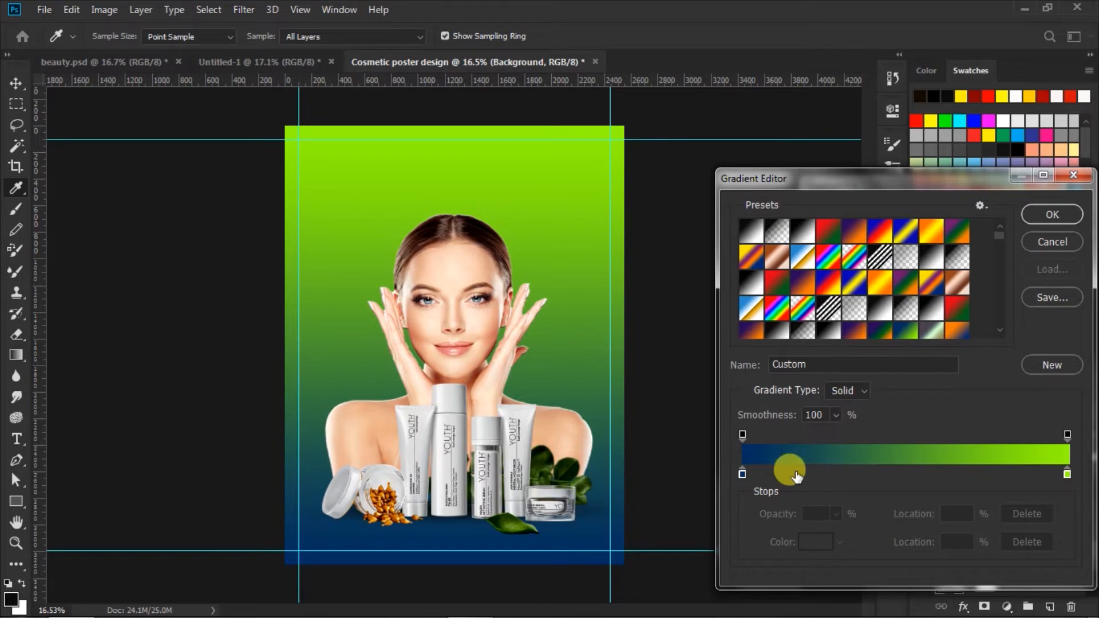
click(742, 475)
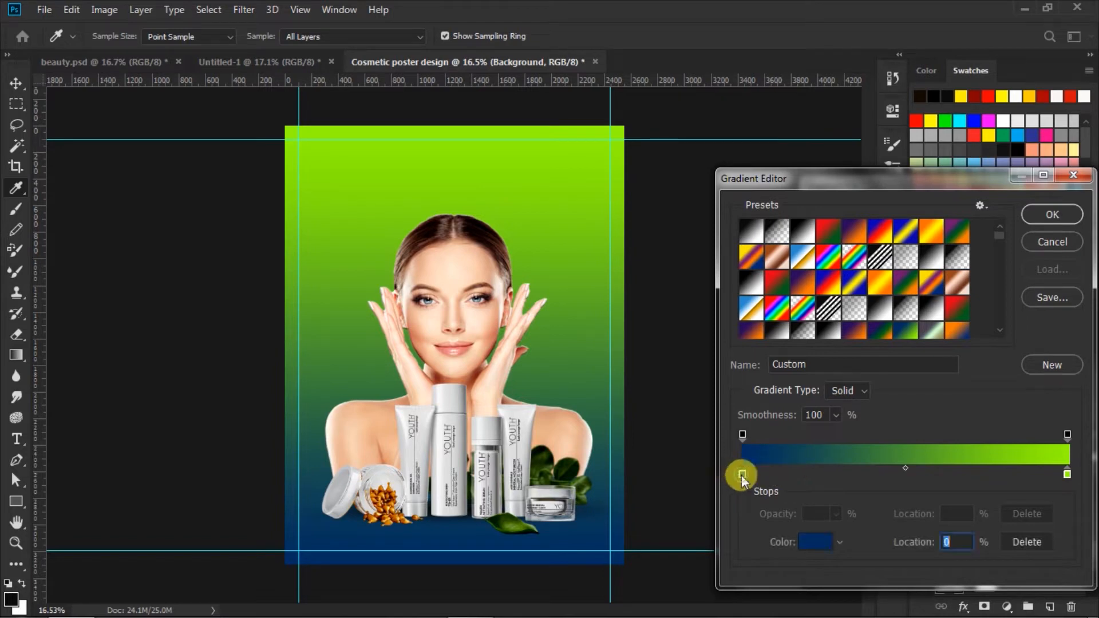
click(815, 542)
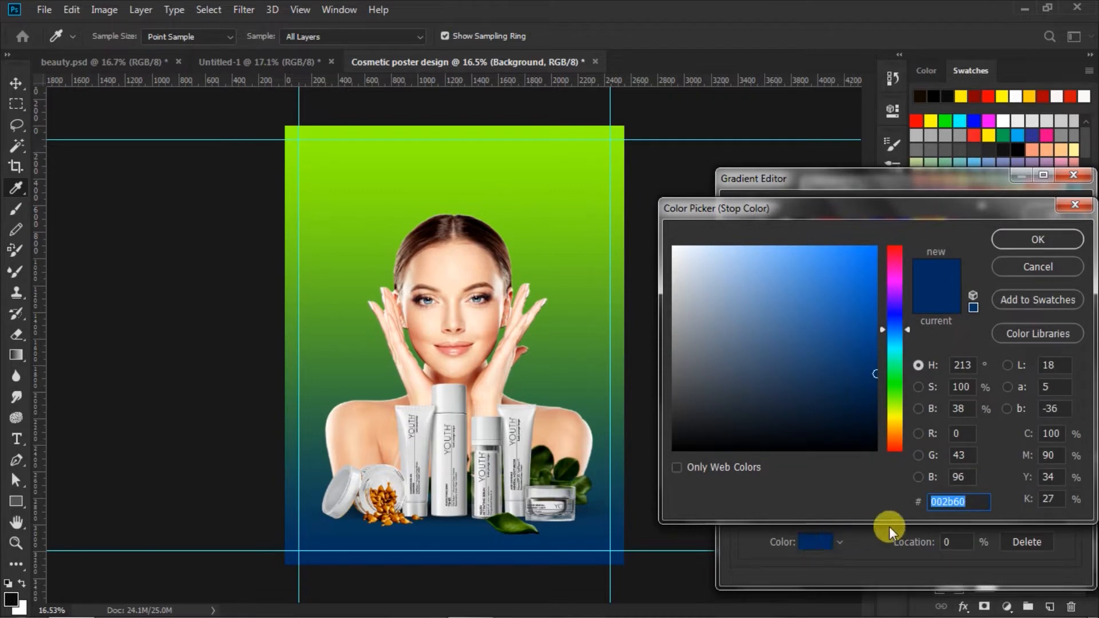
key(BackSpace)
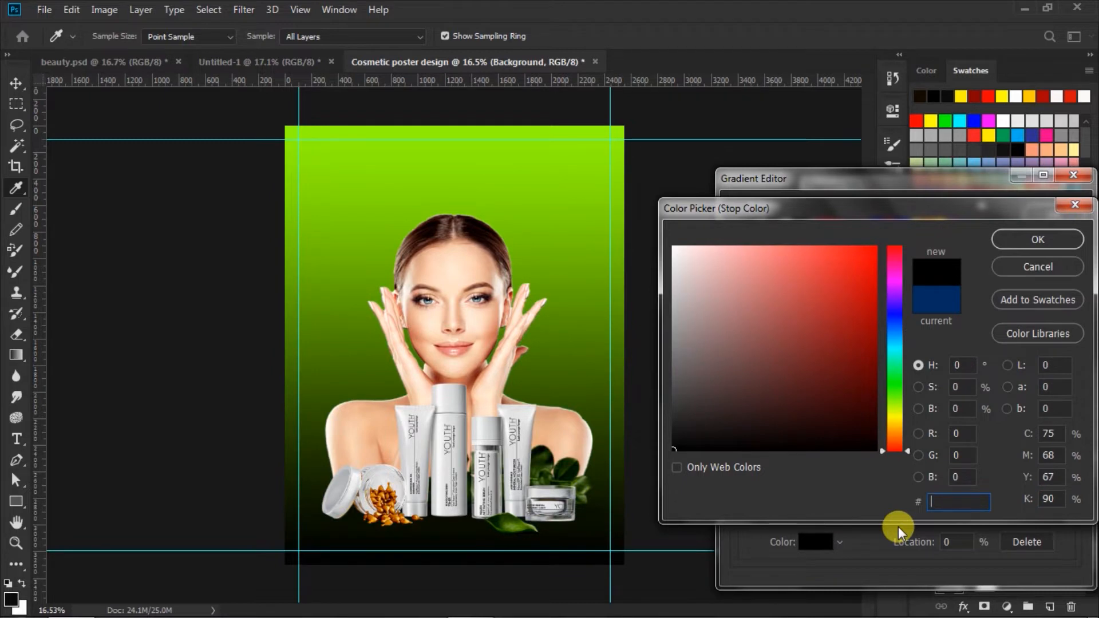
text(1)
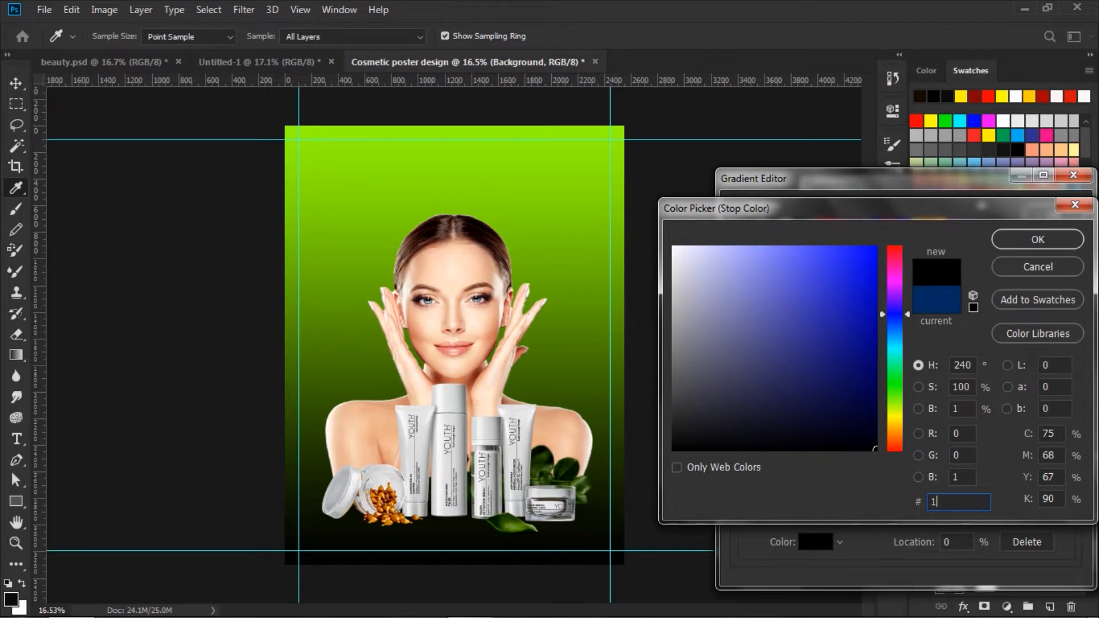
text(a)
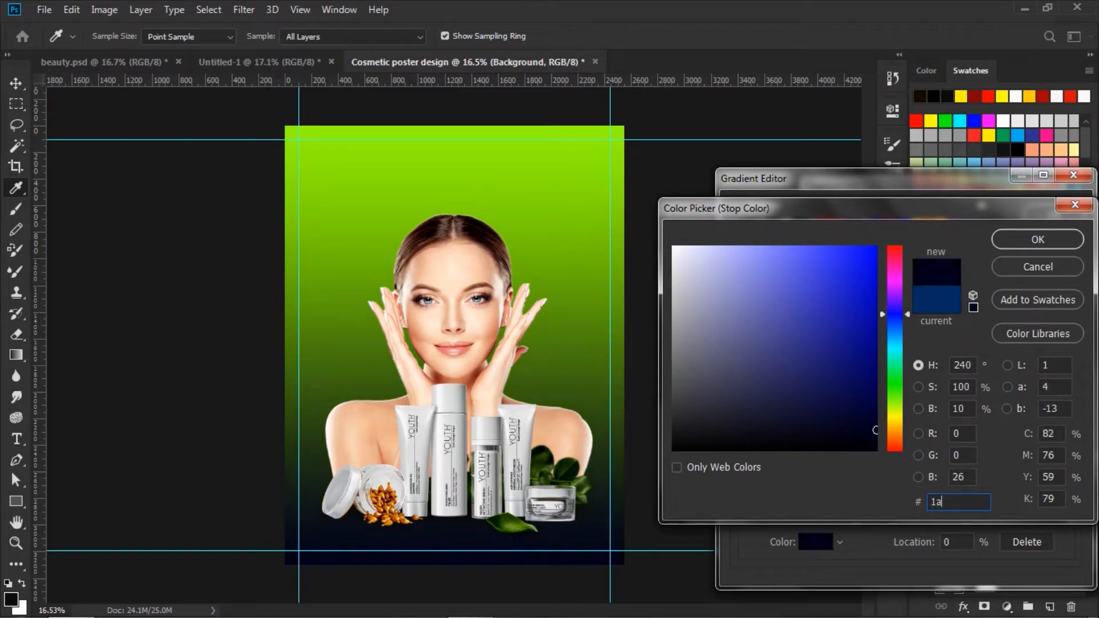
text(3)
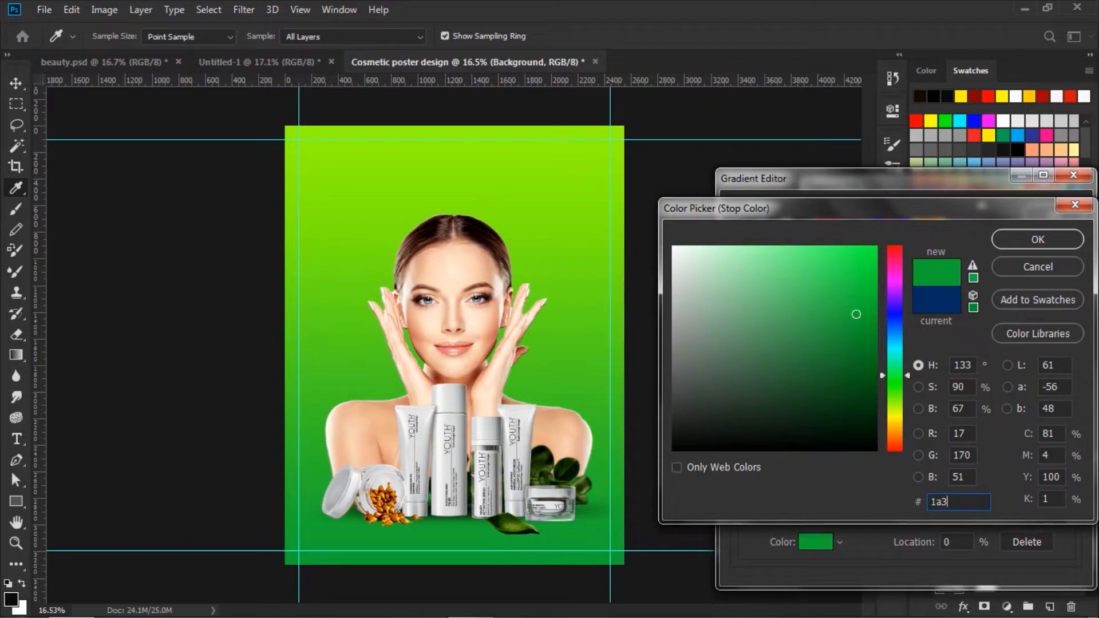
text(1)
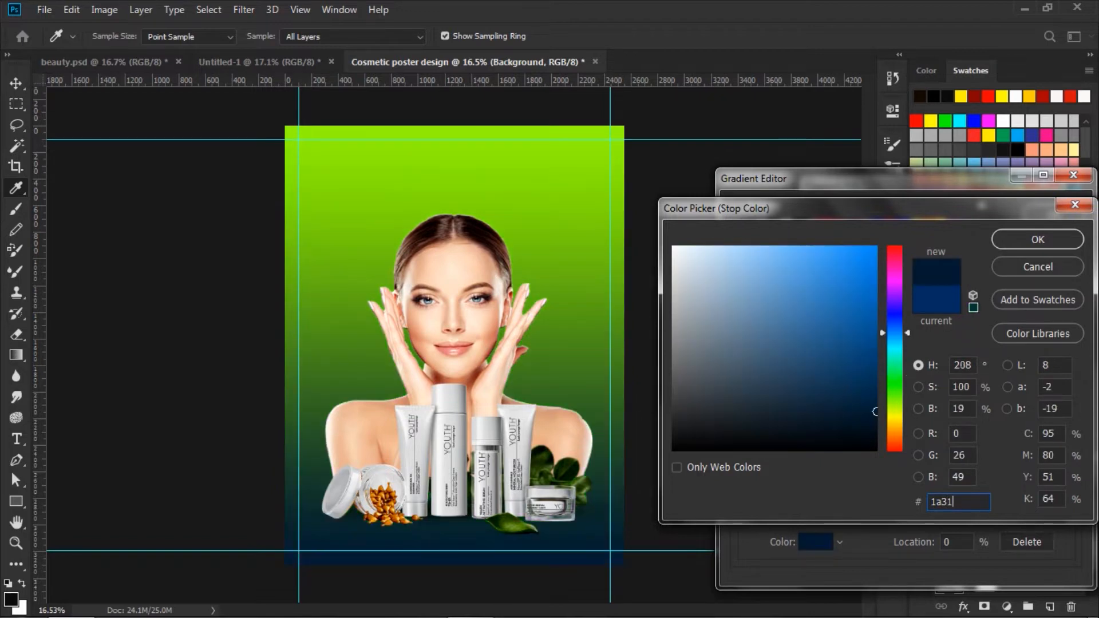
text(0)
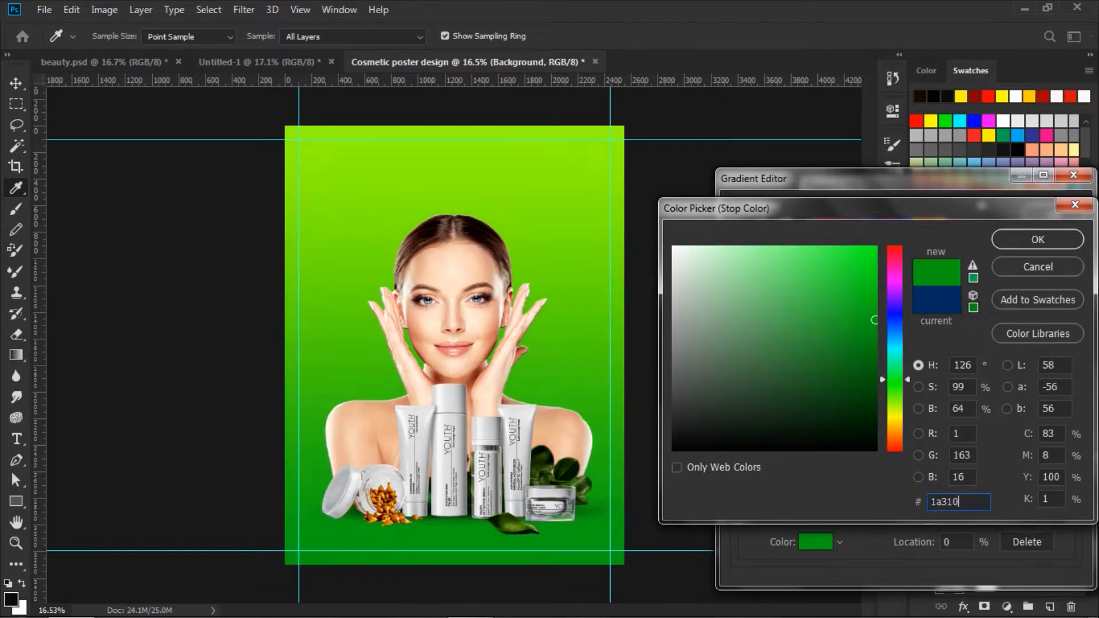
text(1)
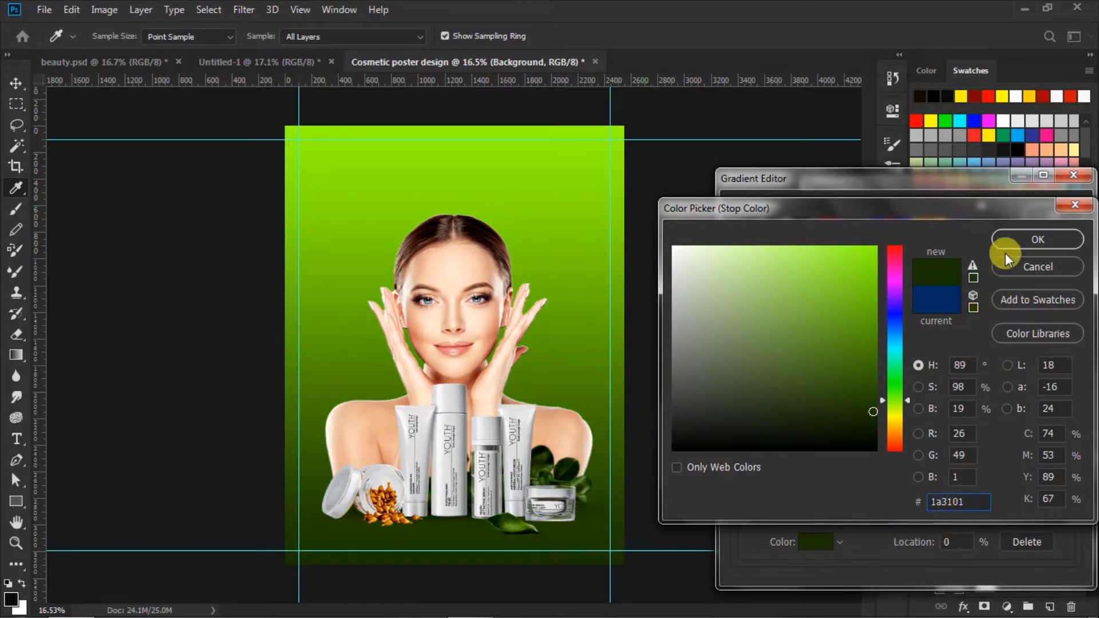
click(1015, 240)
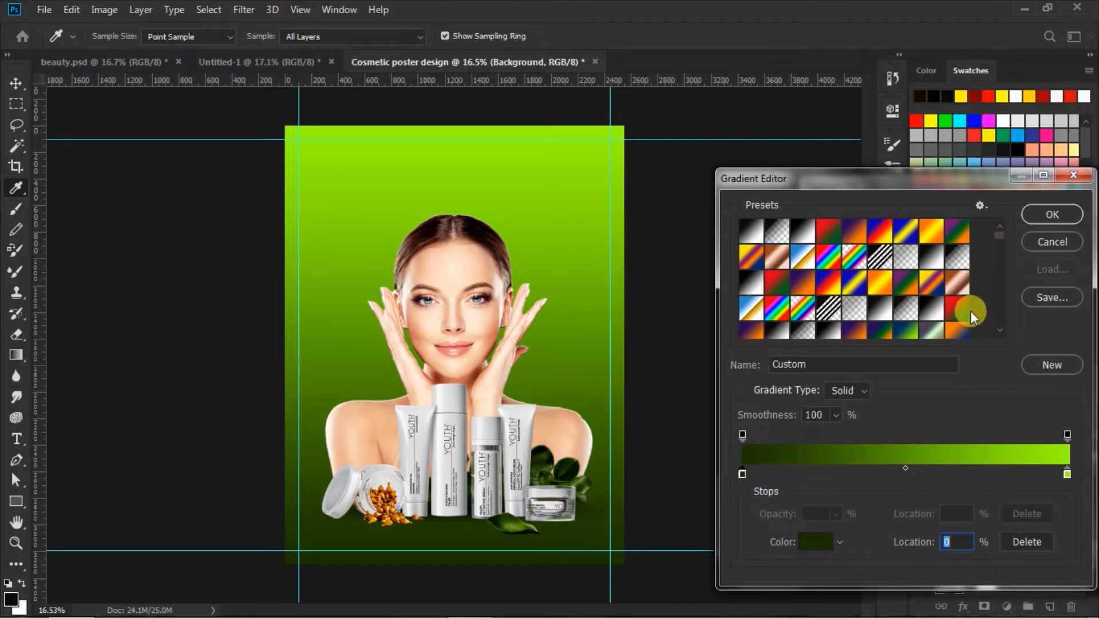
Step: Change the gradient's end colour stop, at location 100%, to light green a0e034 and accept the edited gradient
click(1067, 474)
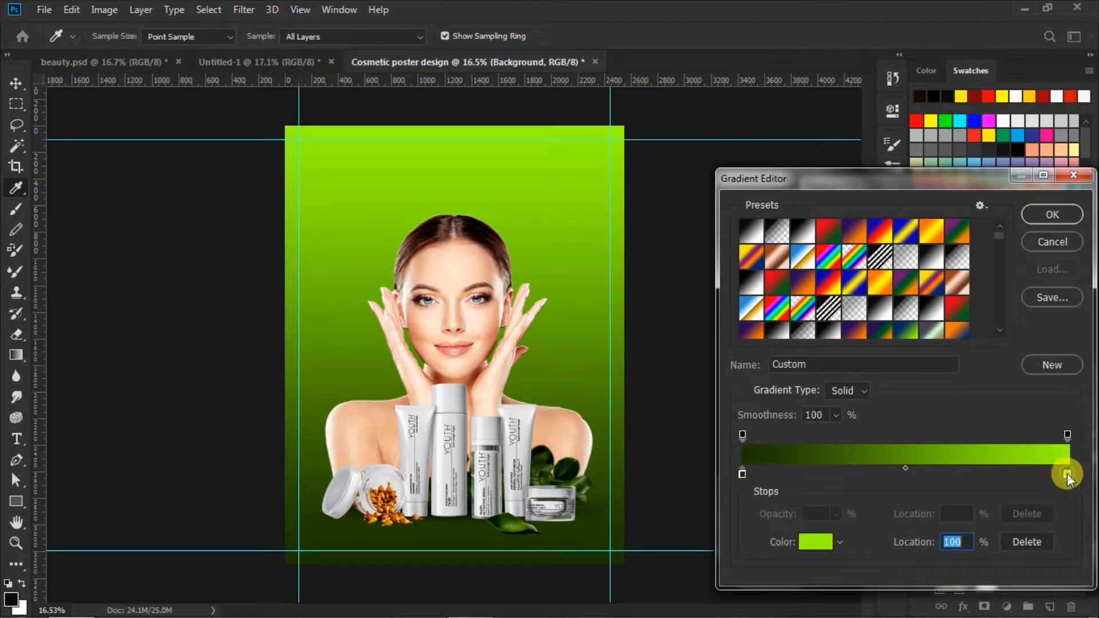
click(816, 540)
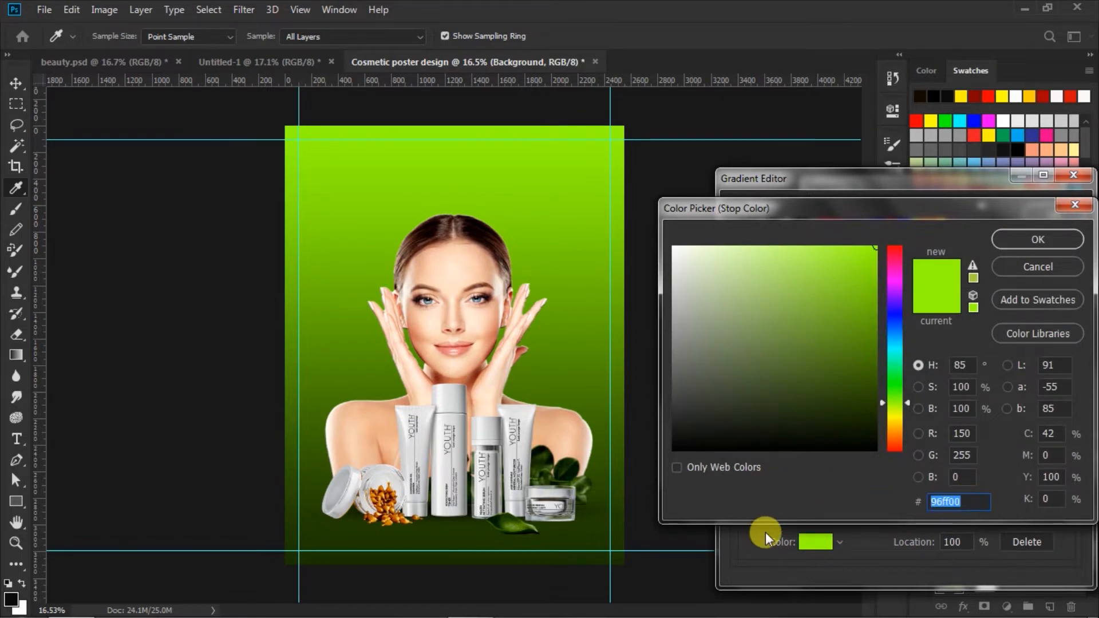
key(BackSpace)
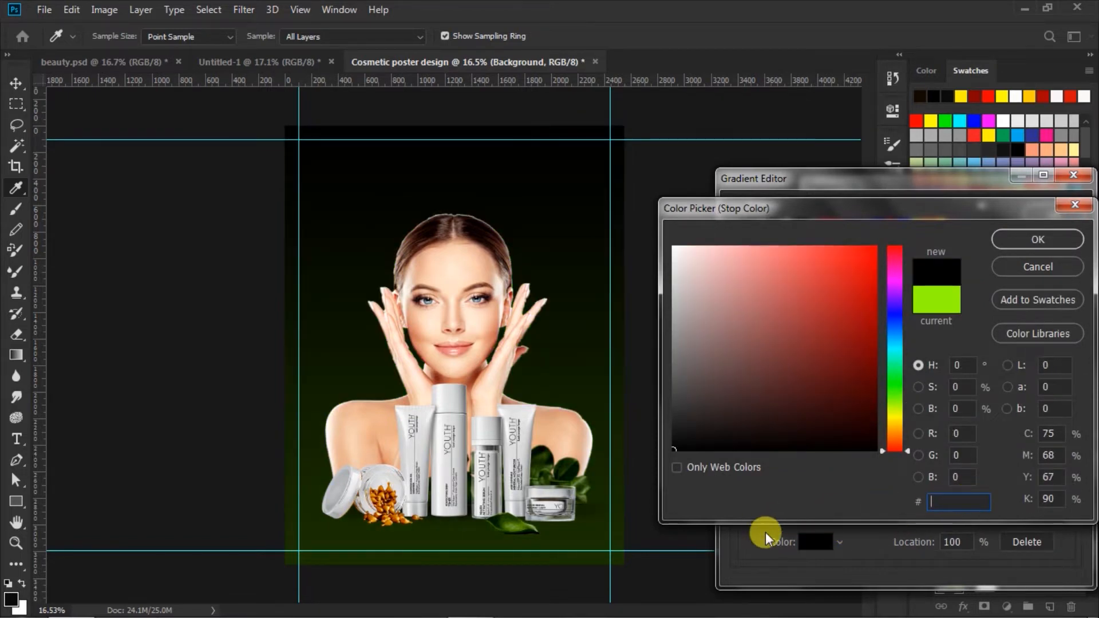
text(a)
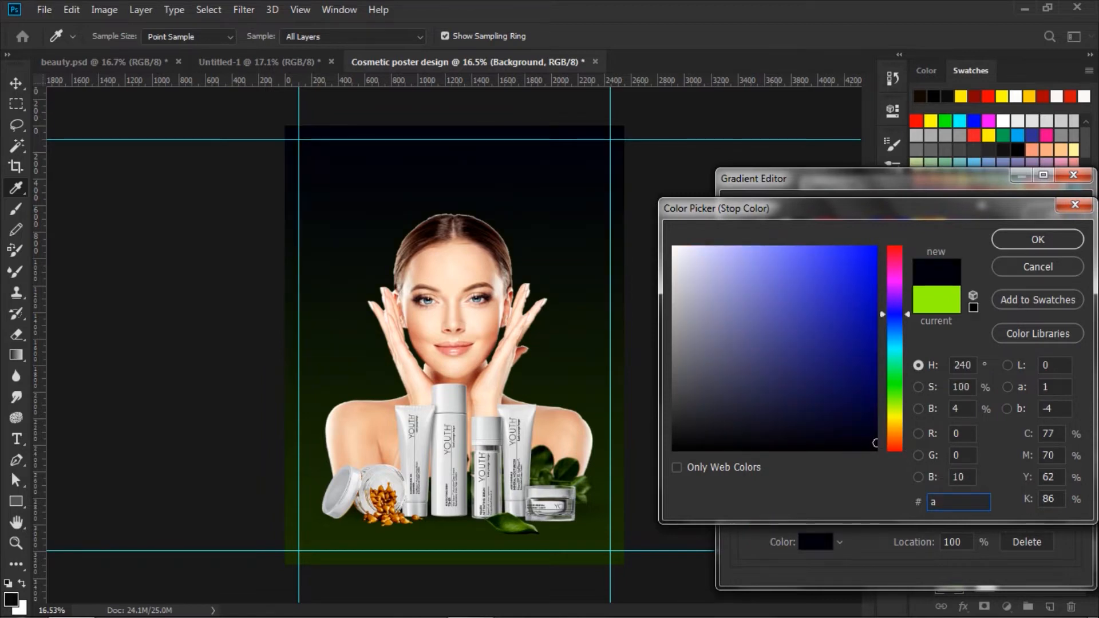
text(0)
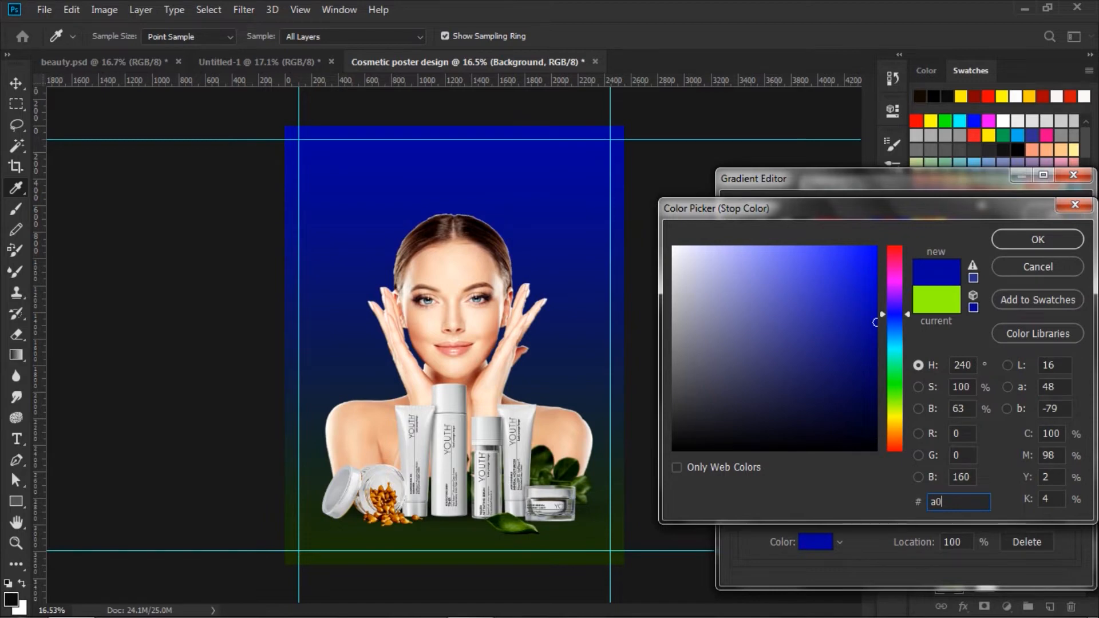
text(e)
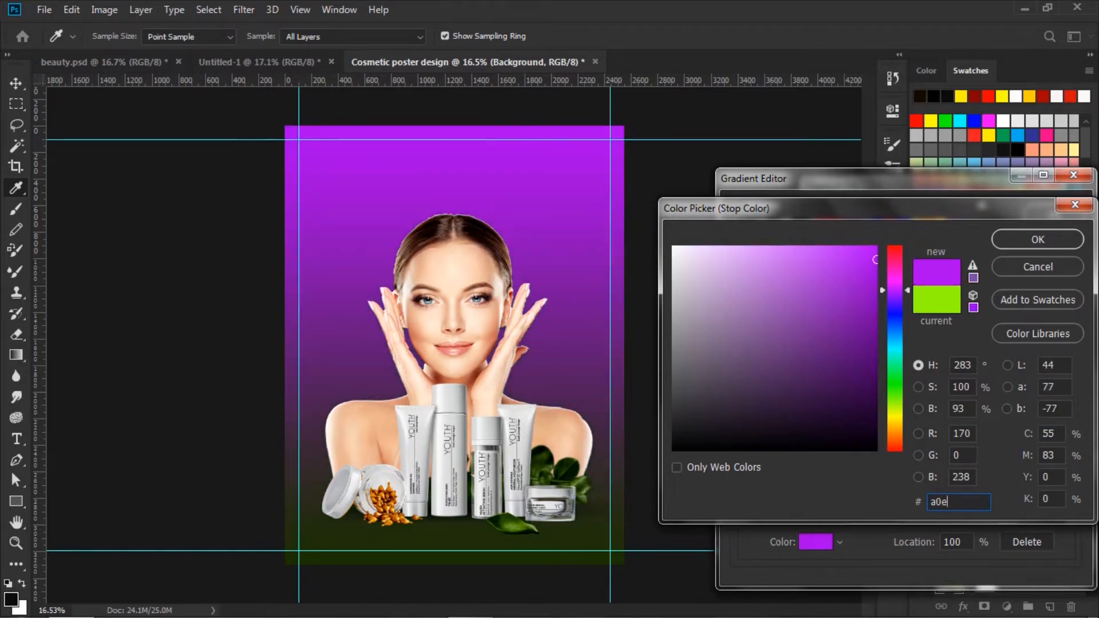
text(0)
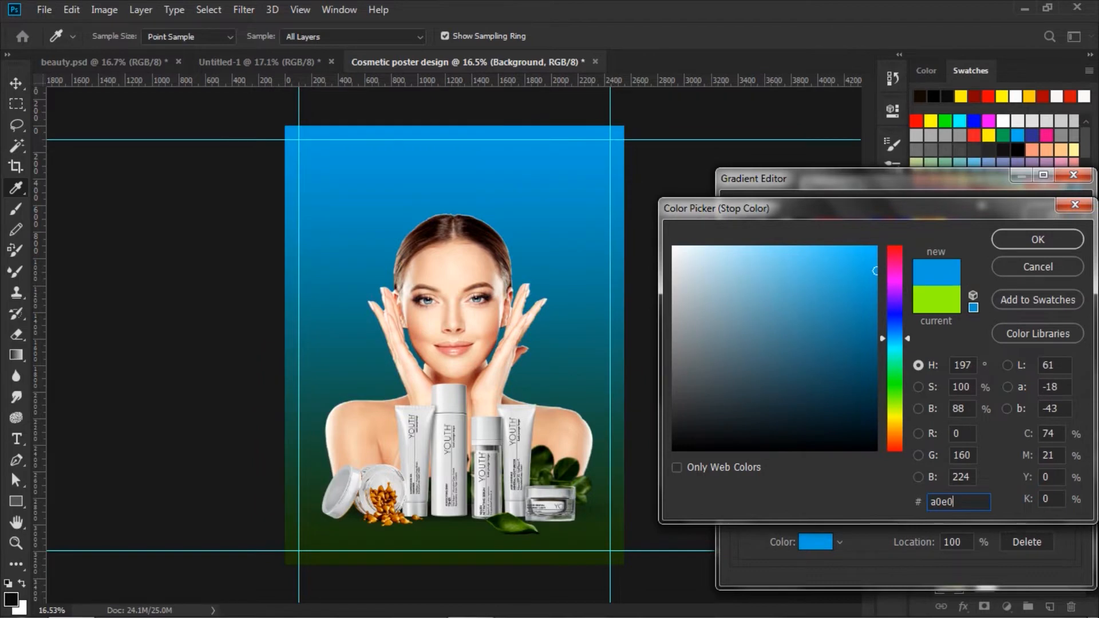
text(34)
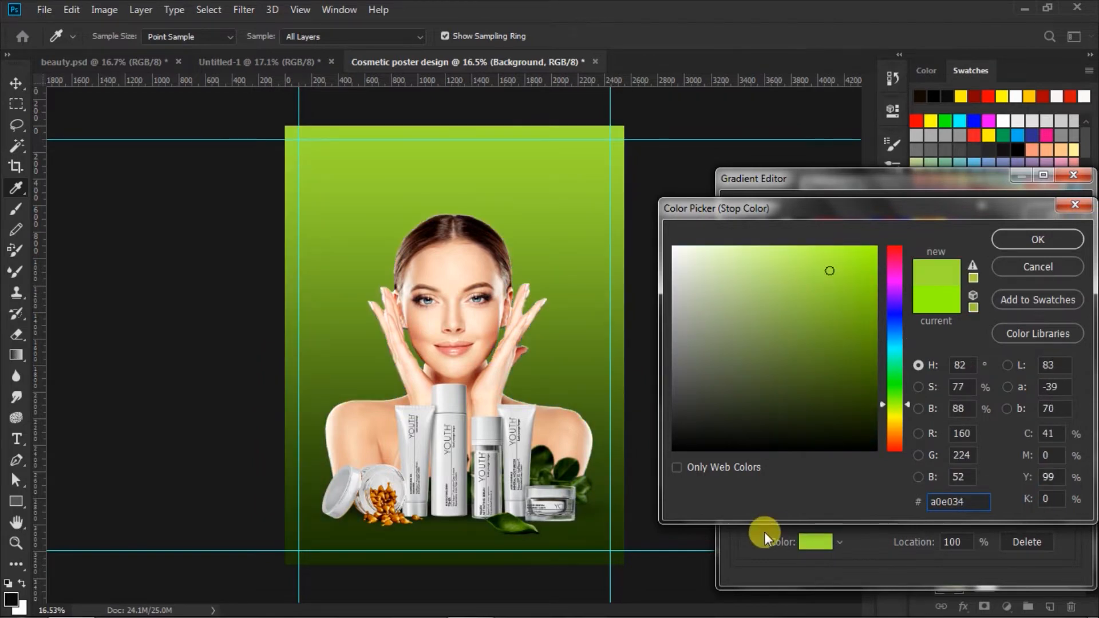
click(1020, 238)
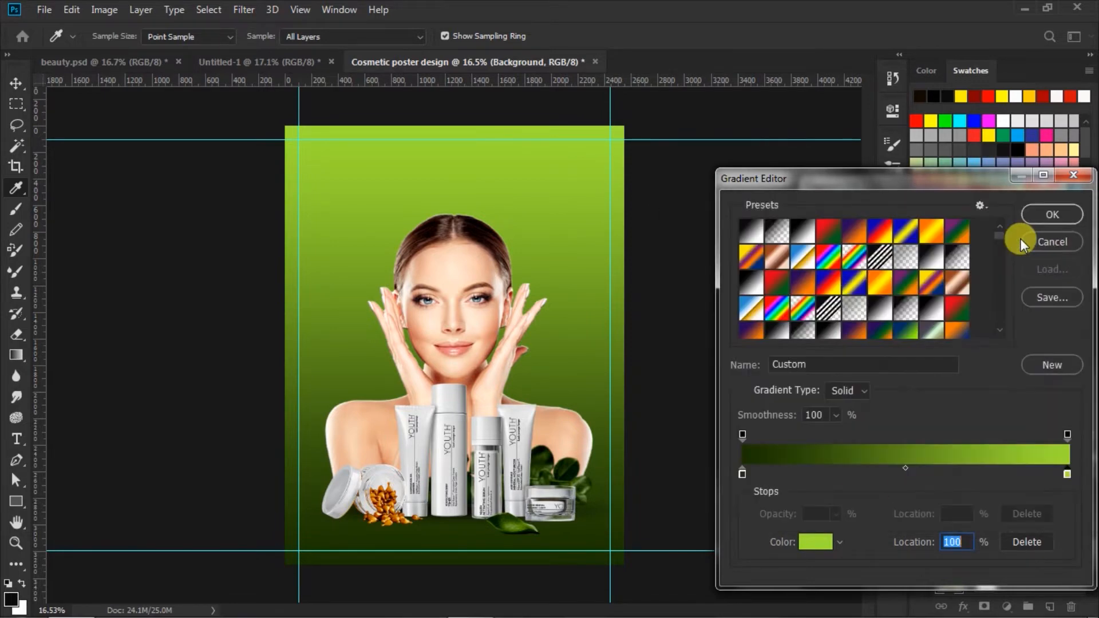
click(1055, 214)
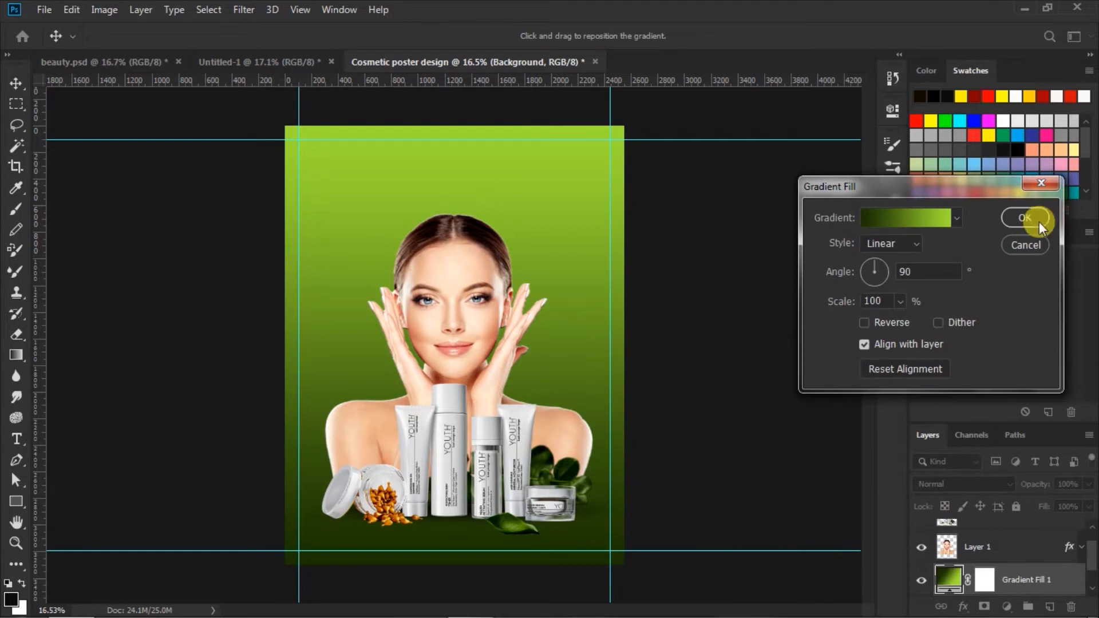
Step: Reverse the gradient fill, set its style to Radial and its scale to 122%, and apply it
click(864, 323)
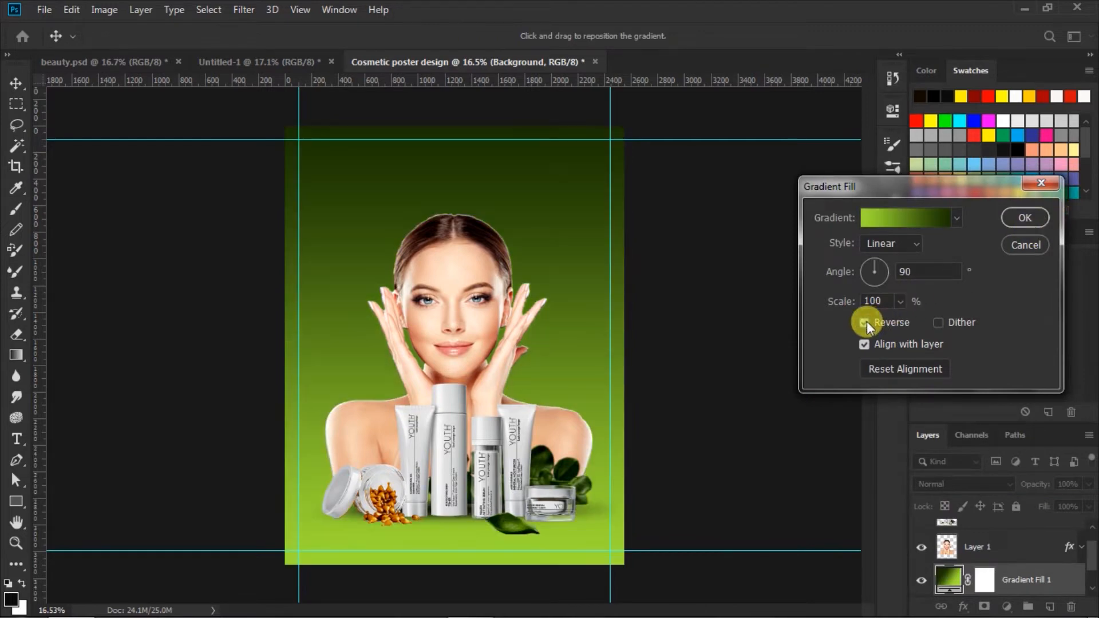
click(918, 243)
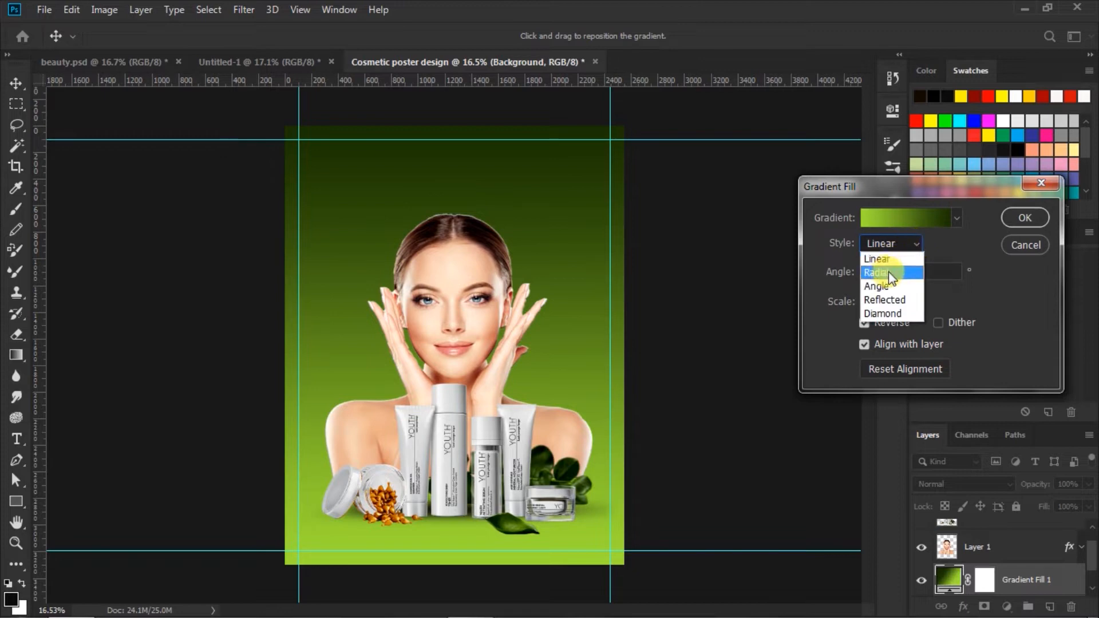
click(888, 271)
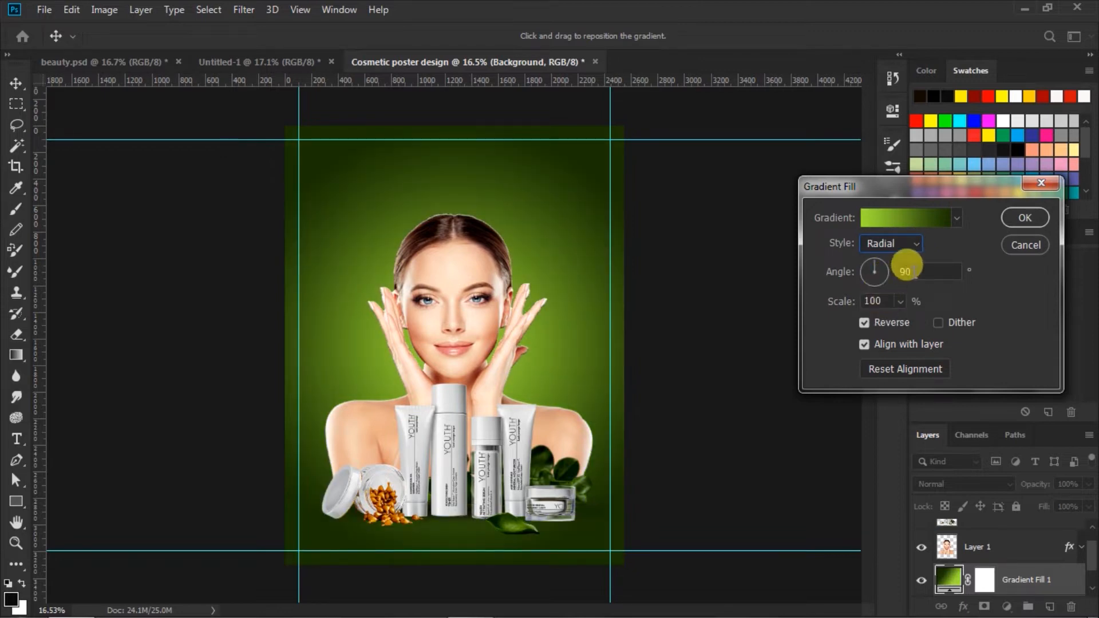
double_click(884, 300)
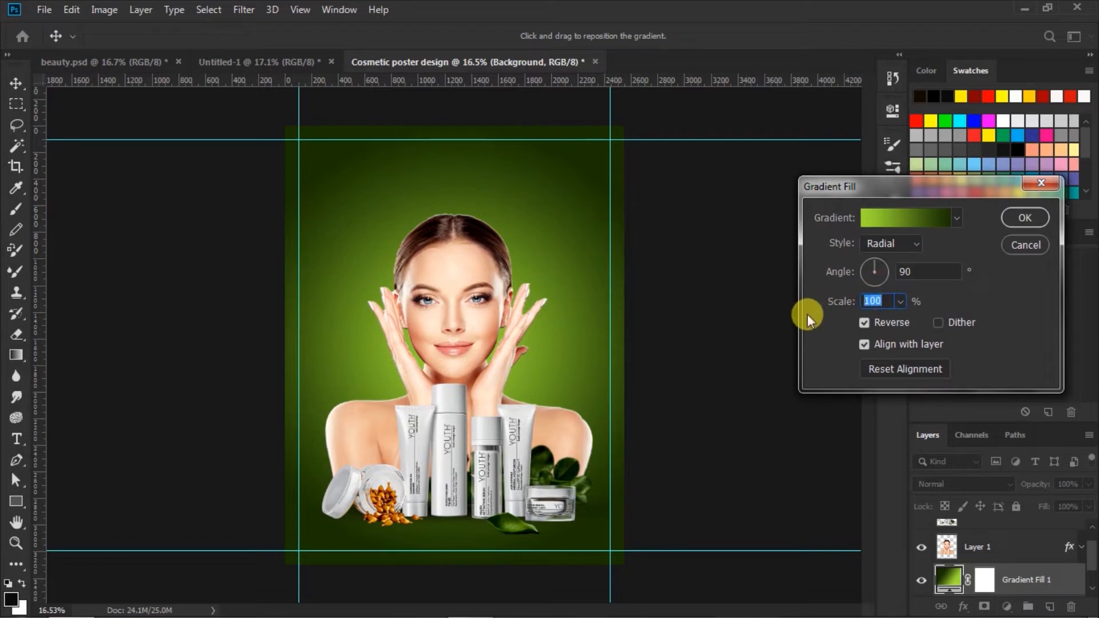
text(122)
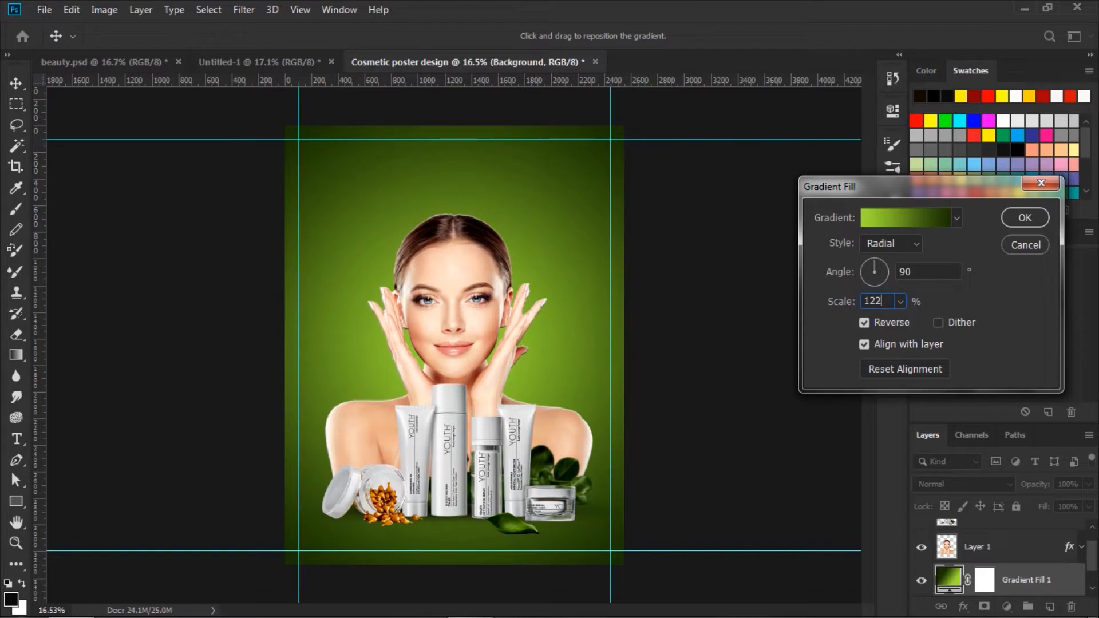
click(1024, 216)
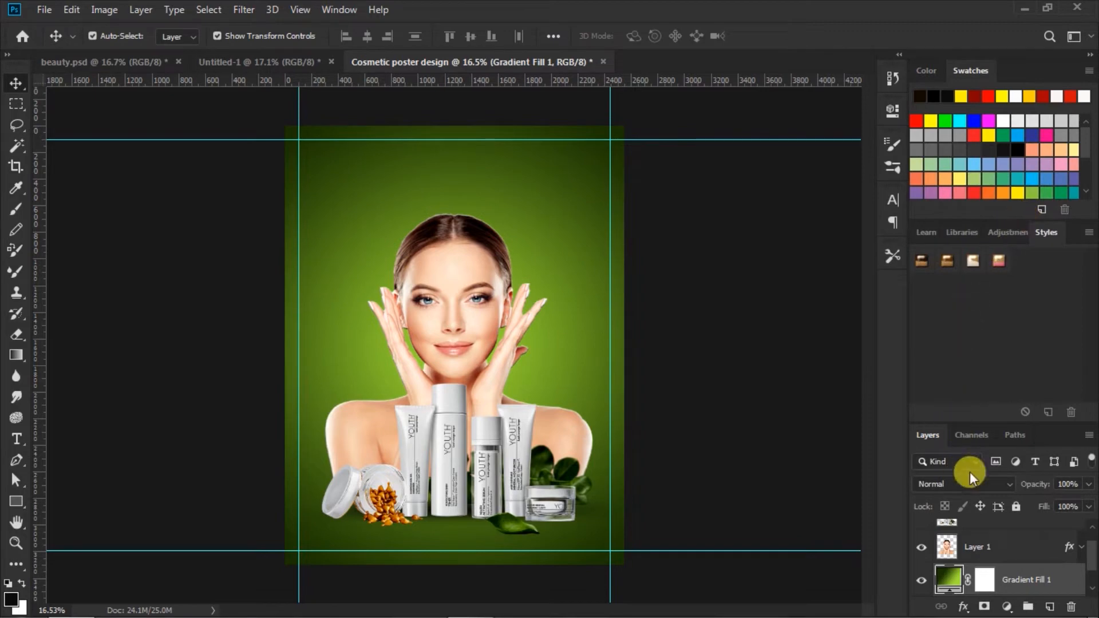
Step: Add a Pattern fill layer above the gradient fill, using the wavy blue-and-pink pattern at 748% scale
click(1006, 607)
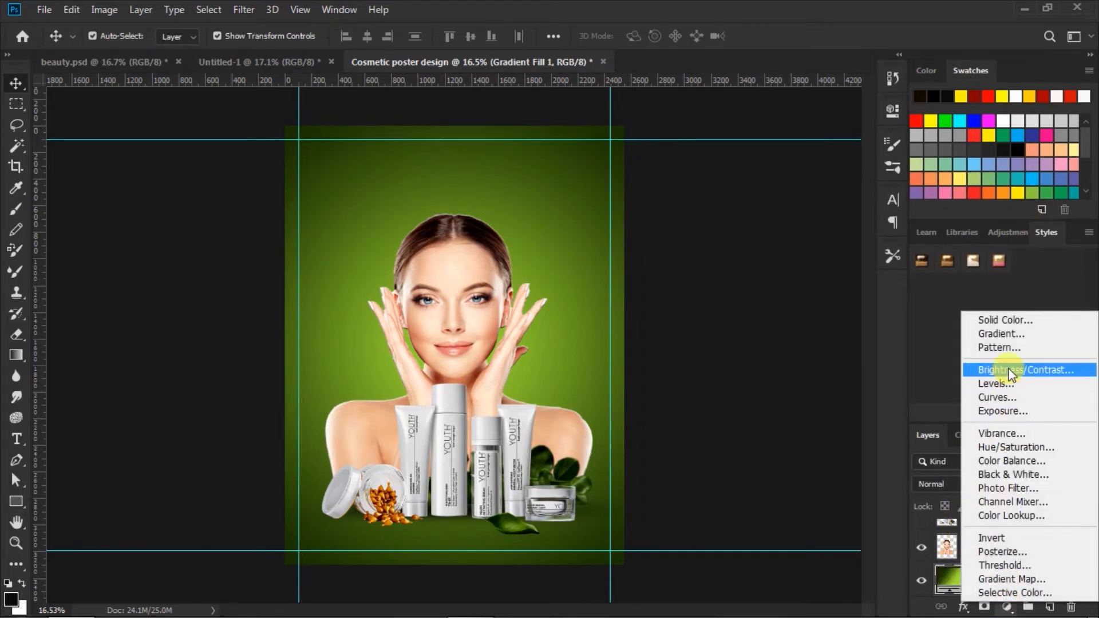
click(1008, 346)
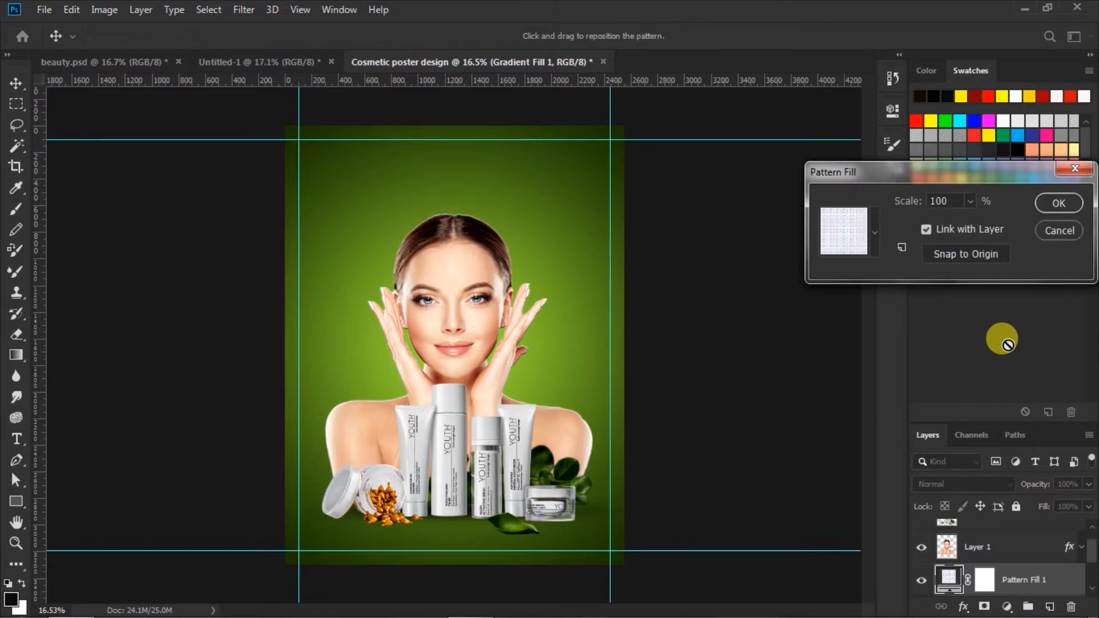
click(874, 235)
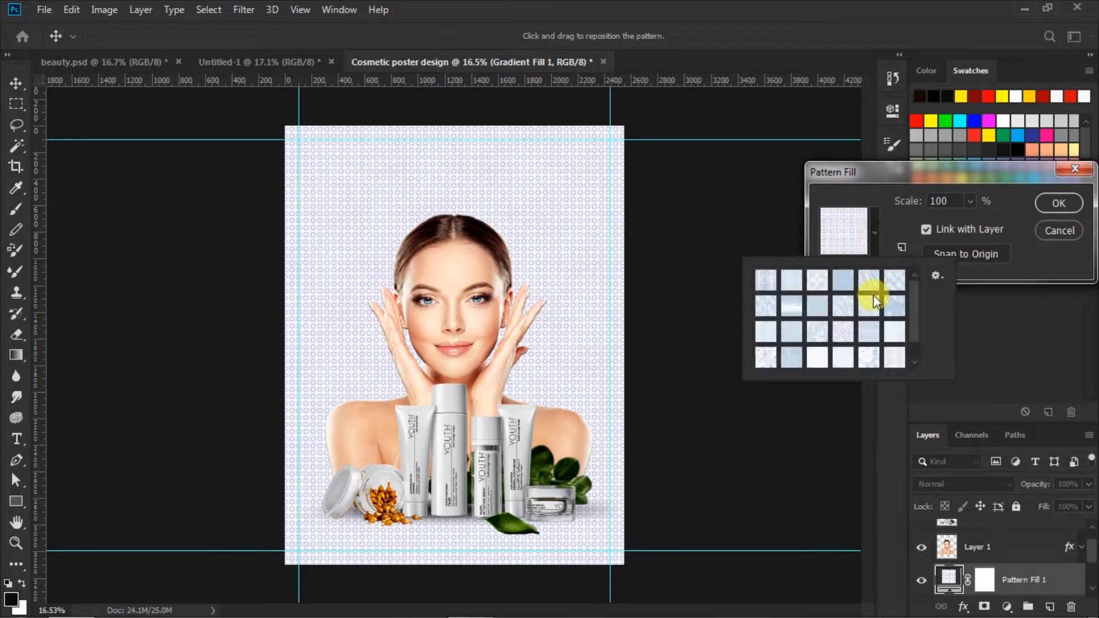
scroll(876, 337, down, 1)
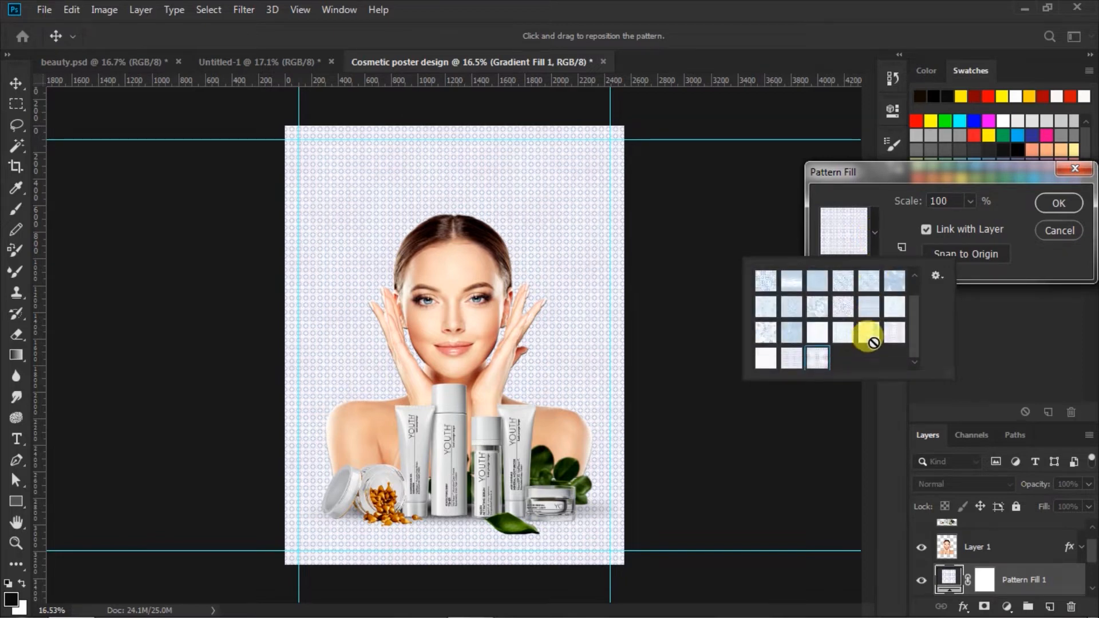
click(867, 335)
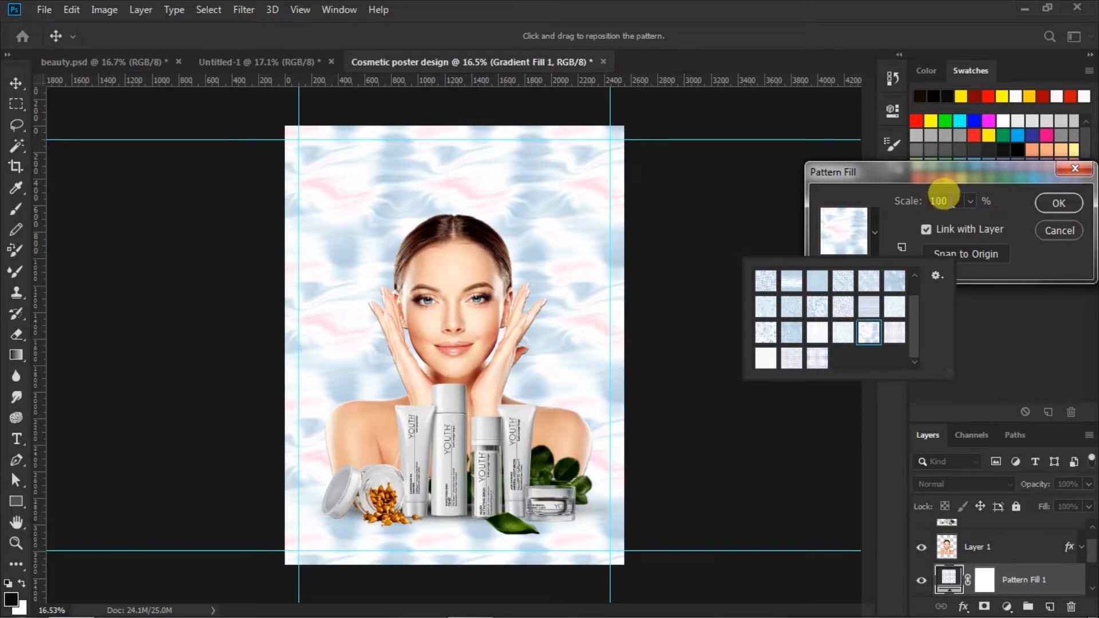
click(943, 198)
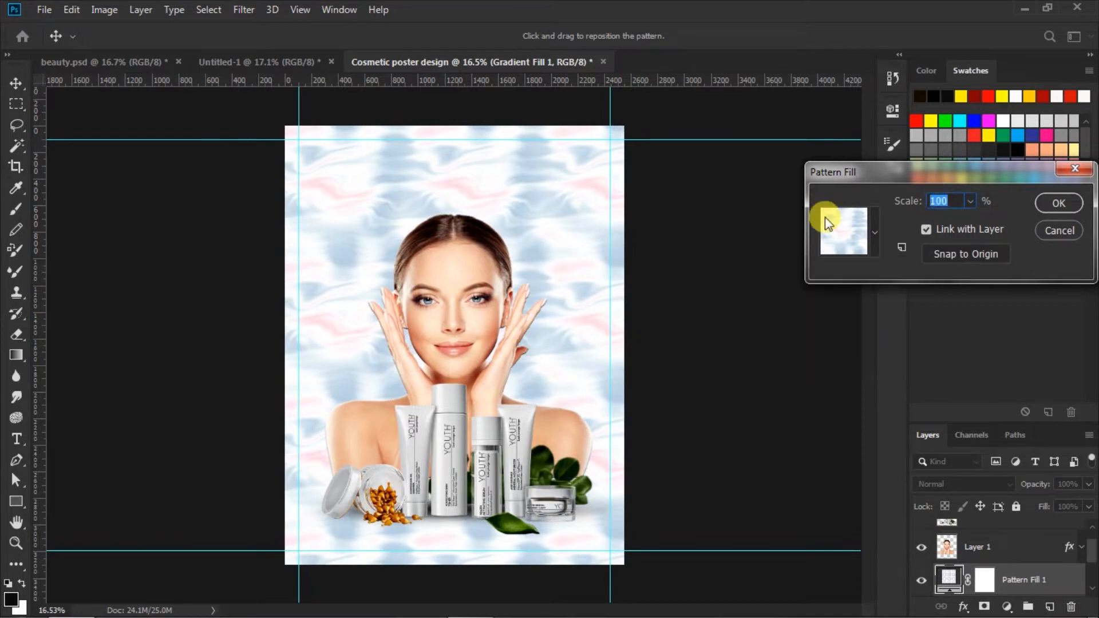
text(7)
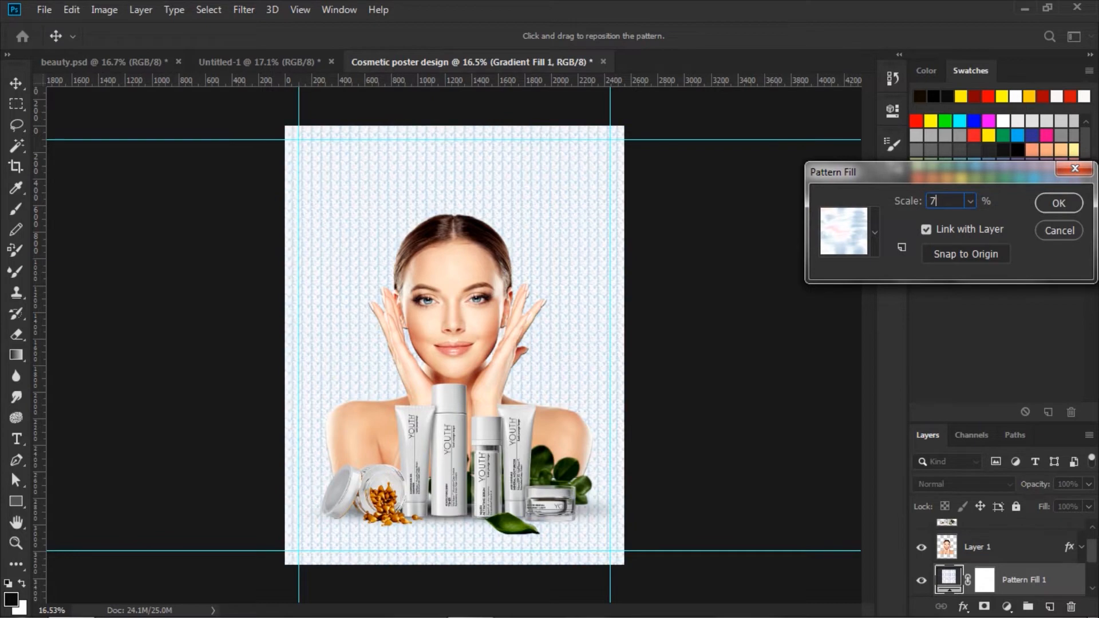
text(48)
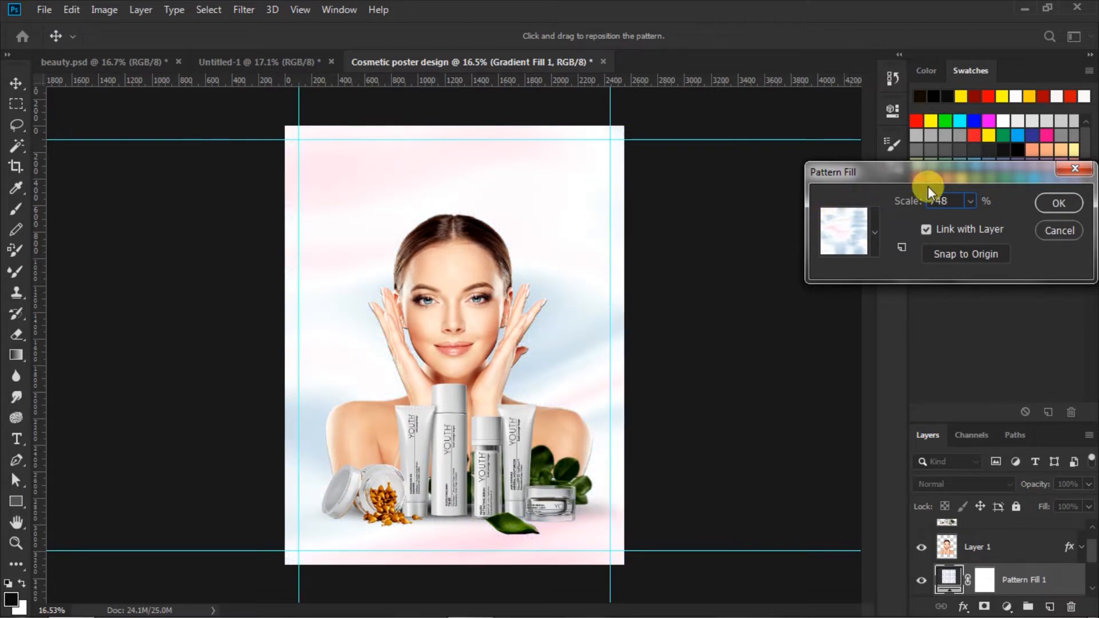
click(1049, 202)
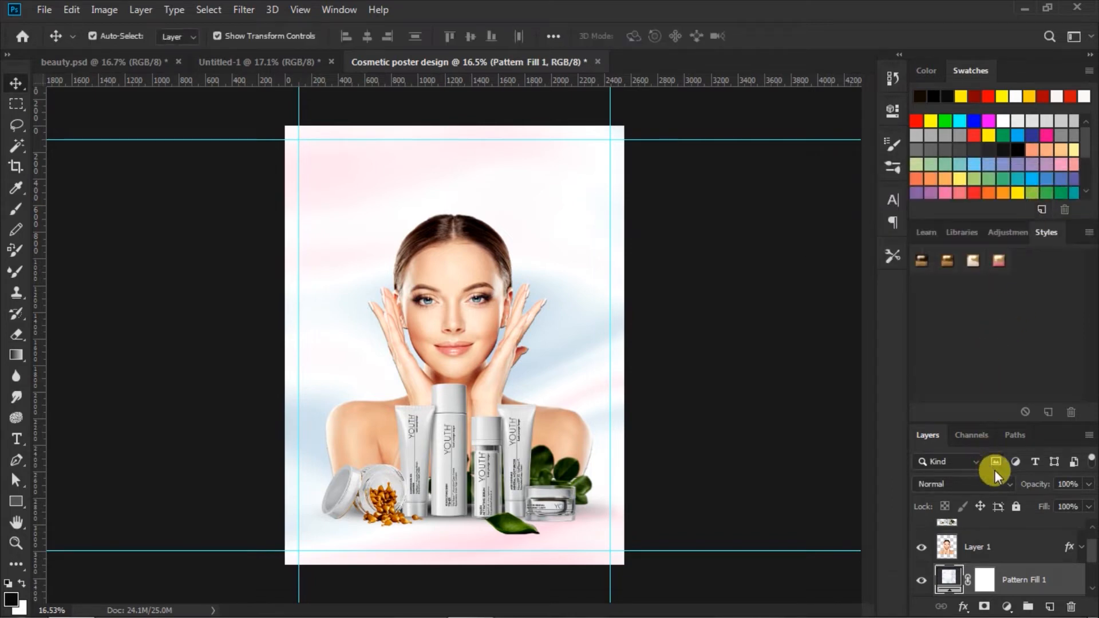
Step: Set the pattern fill layer's blend mode to Luminosity and deselect the layer
click(1011, 486)
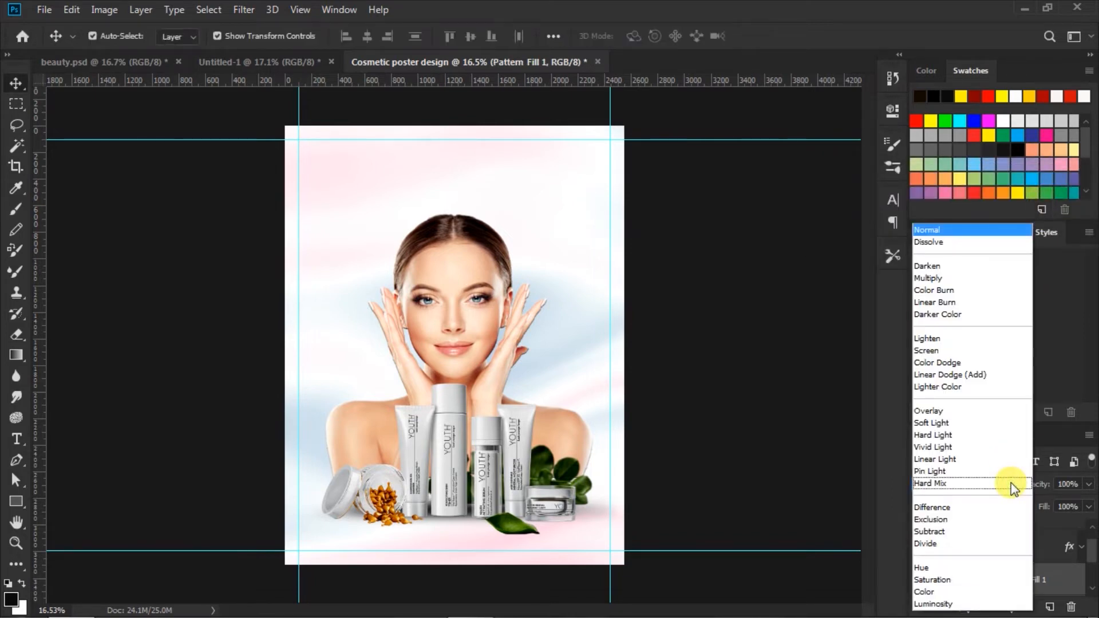
click(939, 603)
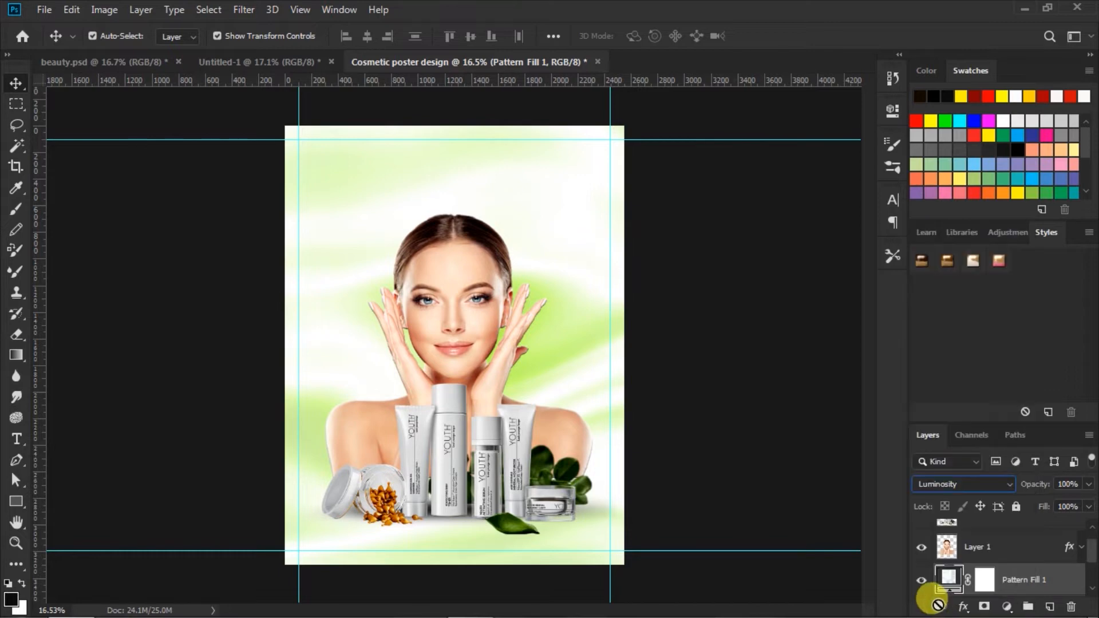
click(779, 357)
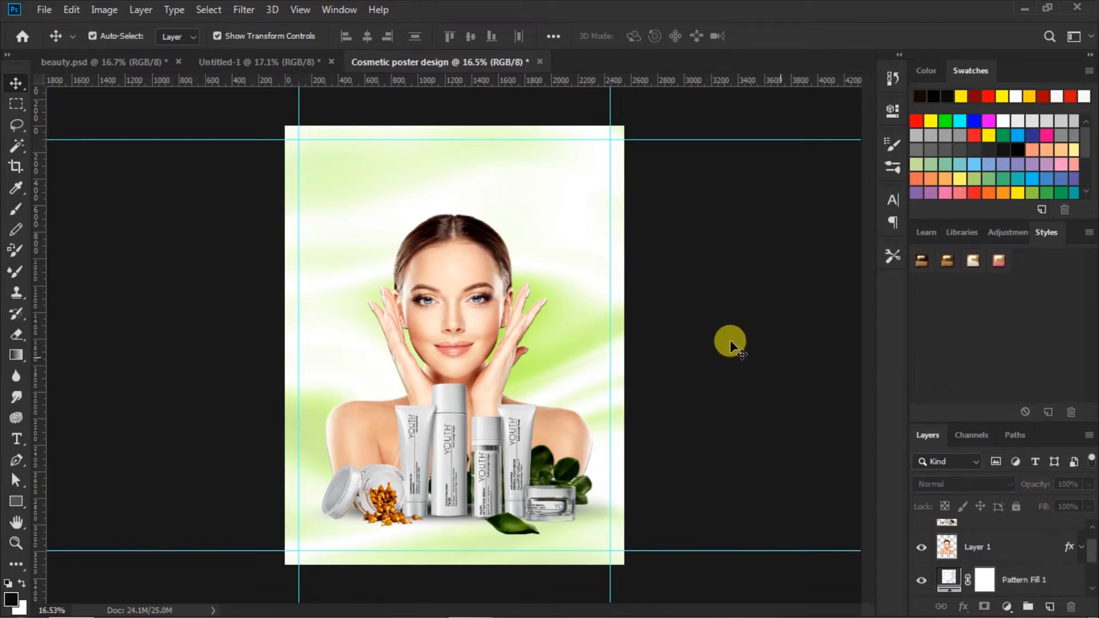
Step: Set up the Type tool with the Beautiful Roses font at 72 pt and peach text colour f5a885
click(18, 437)
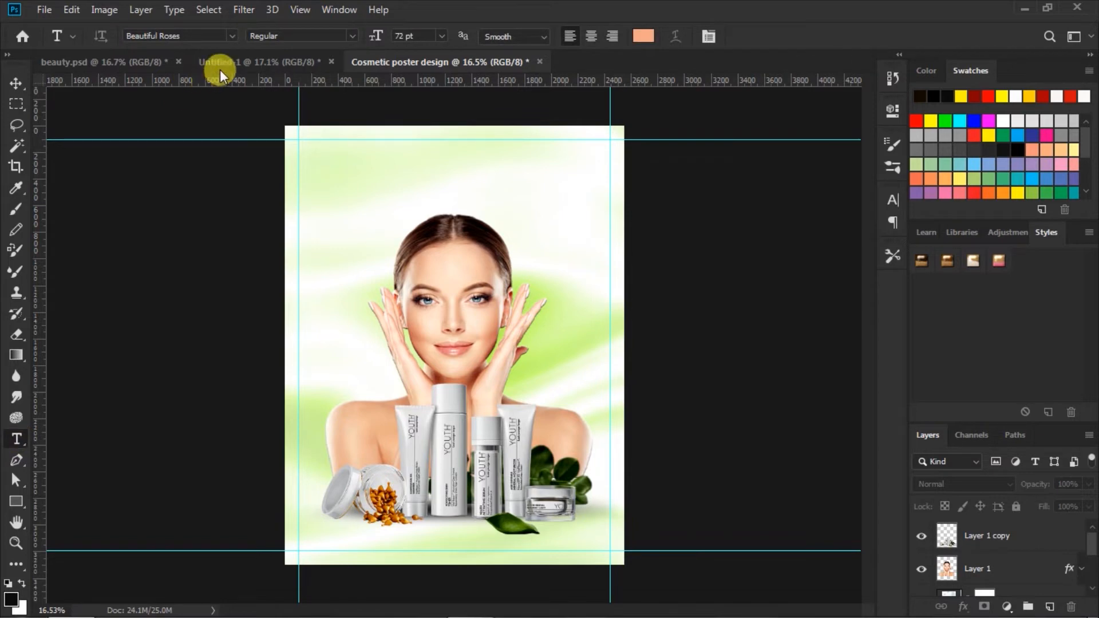
click(230, 35)
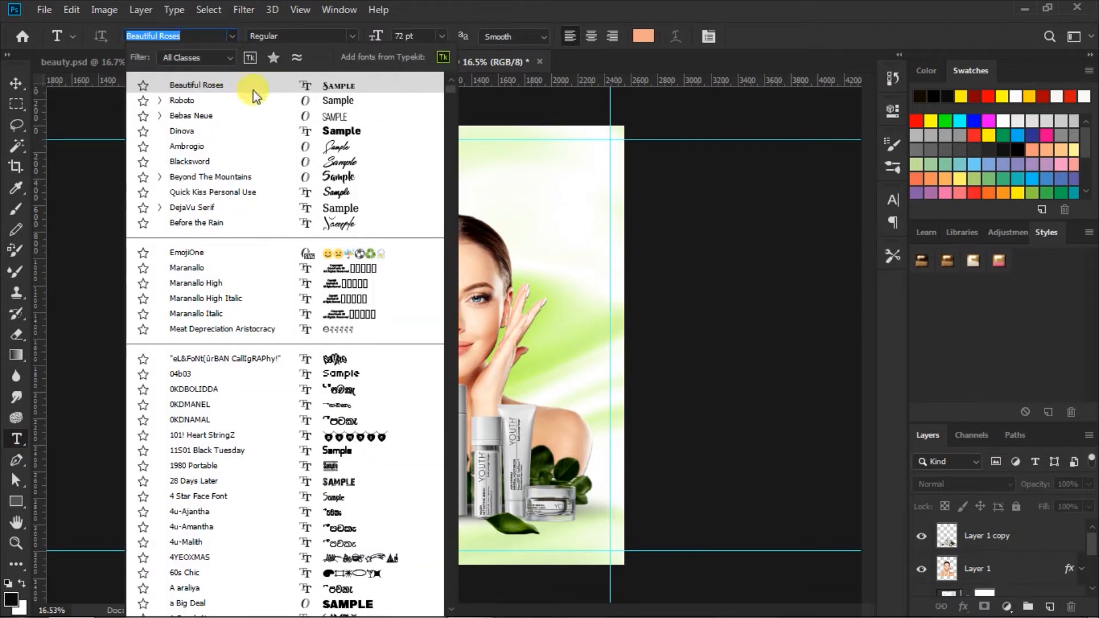
click(338, 88)
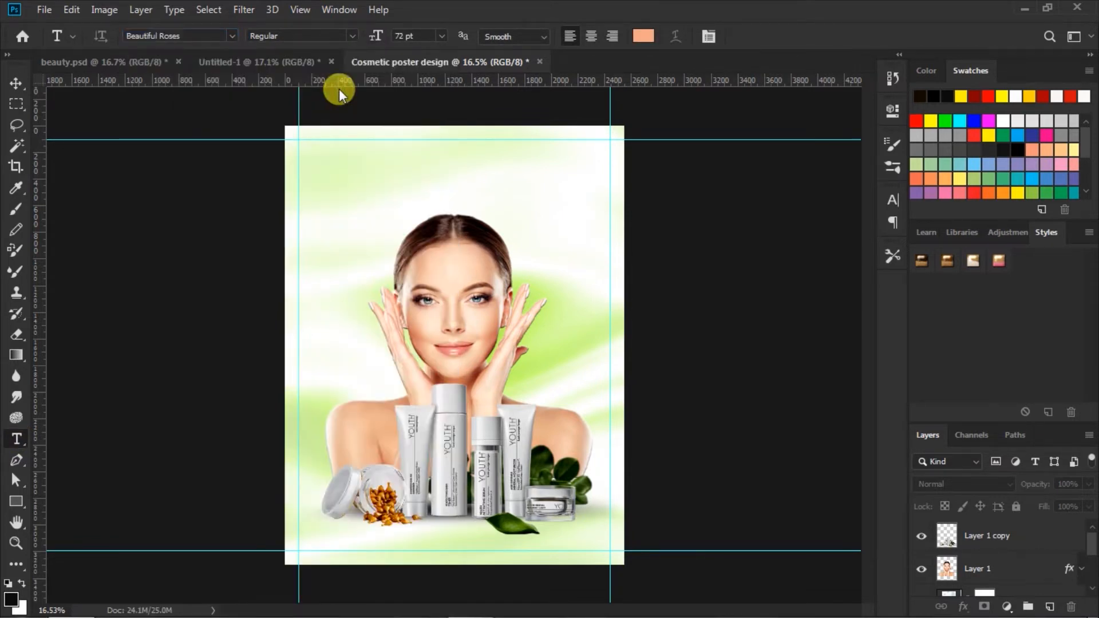
click(445, 34)
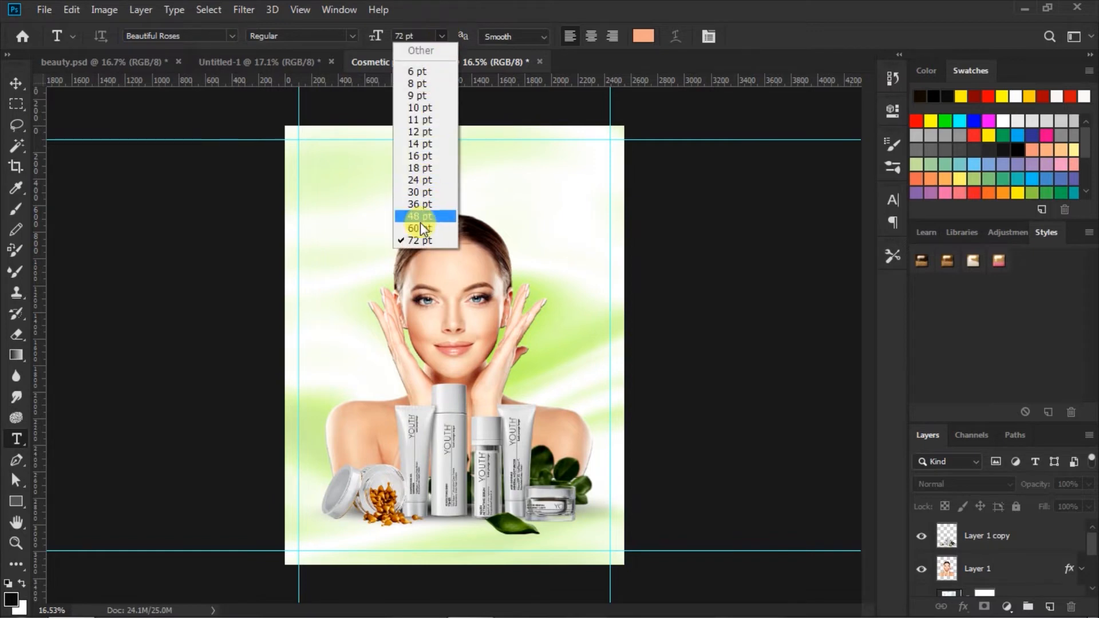
click(419, 240)
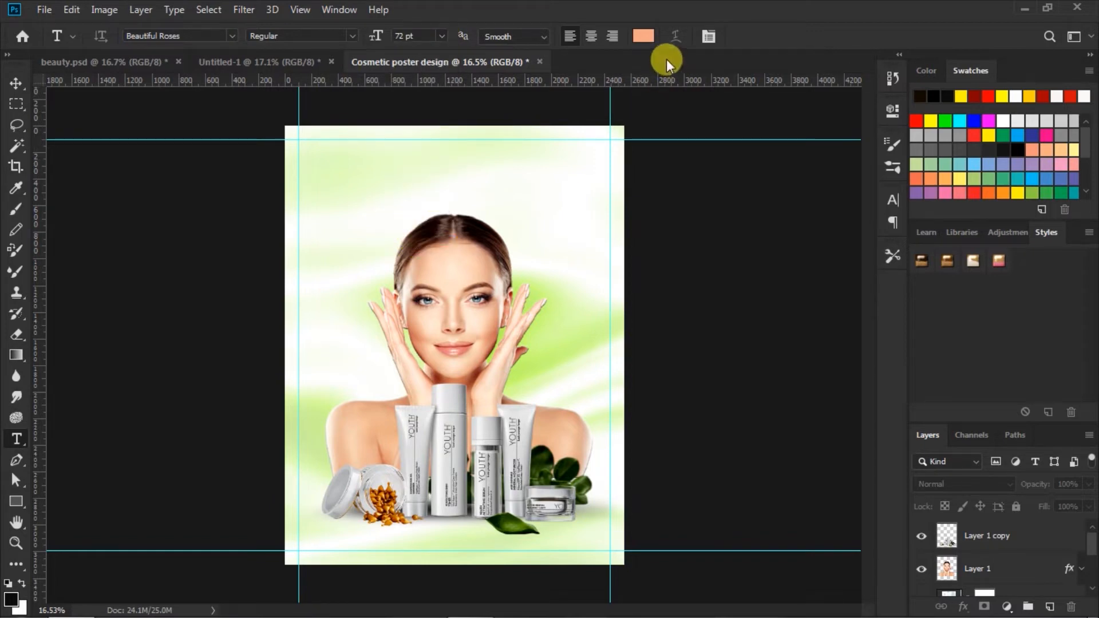
click(644, 36)
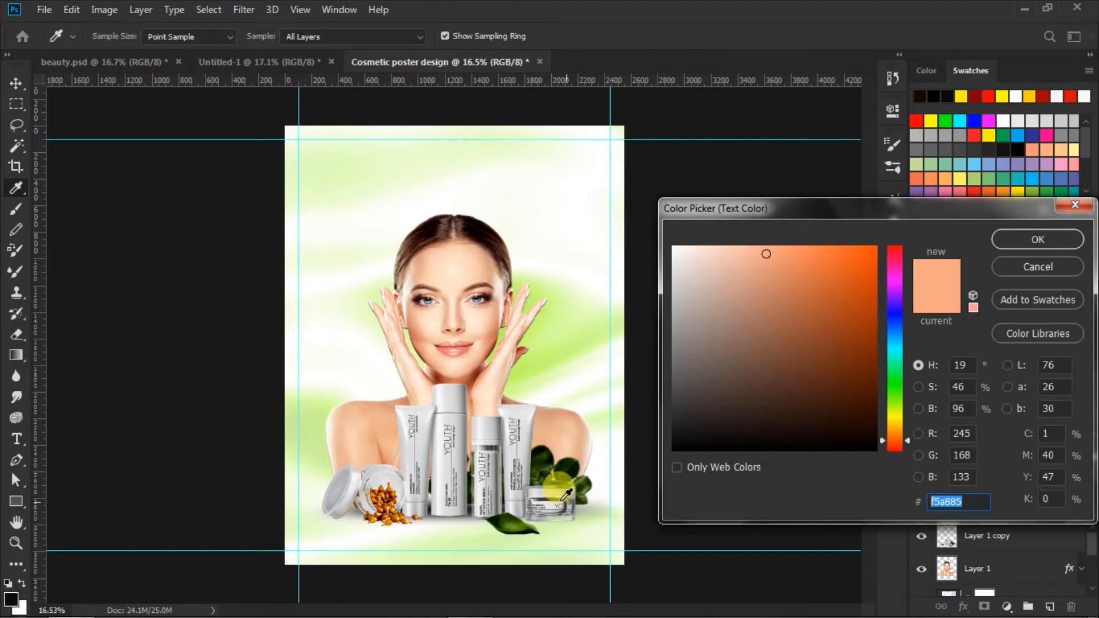
click(1028, 238)
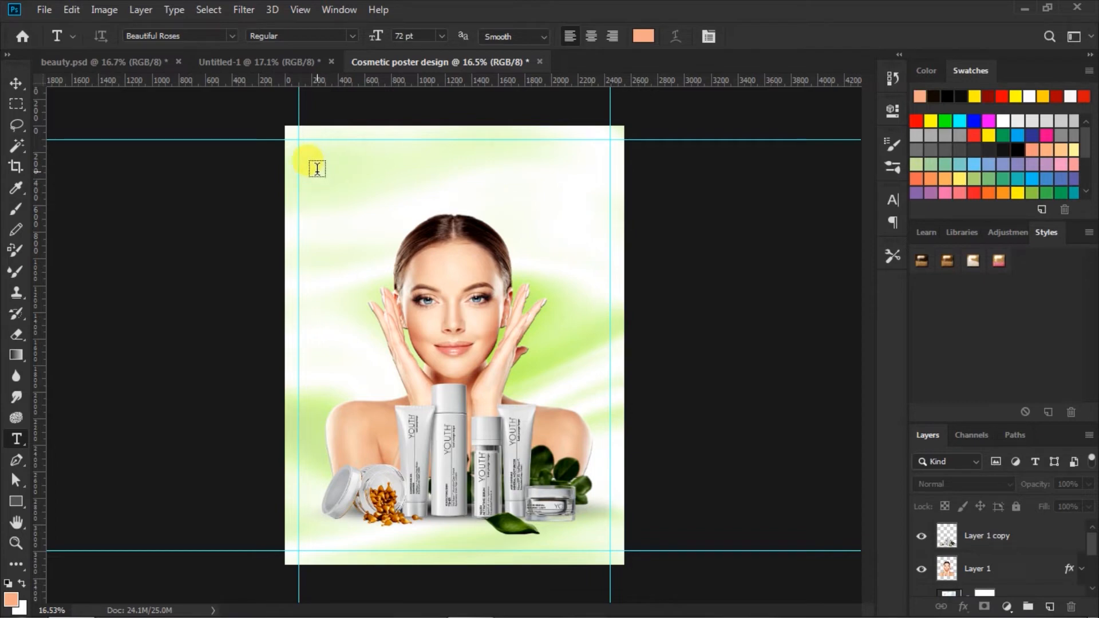
Step: Add the two-line headline "Younger" / "Looking Skin" near the poster's upper-left margin corner and commit the text
click(317, 168)
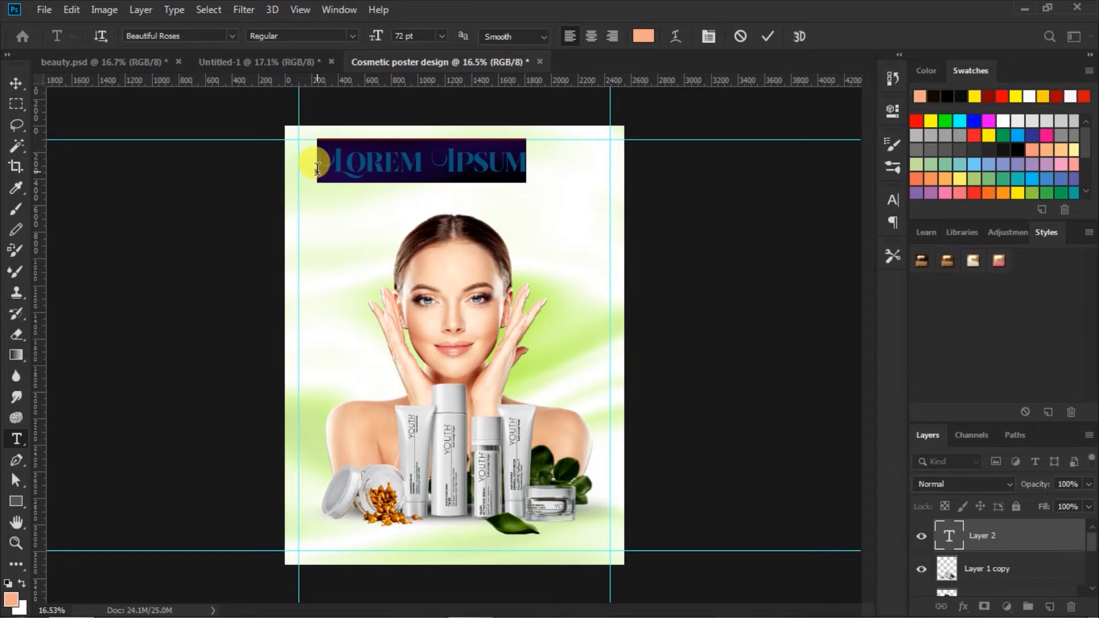
text(Y)
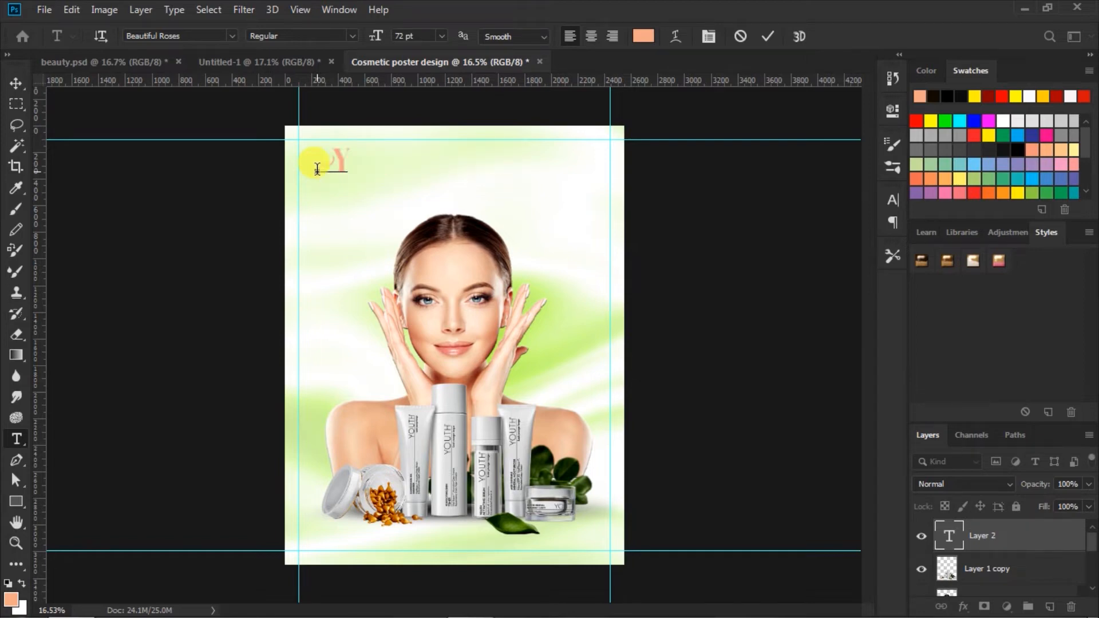
text(oun)
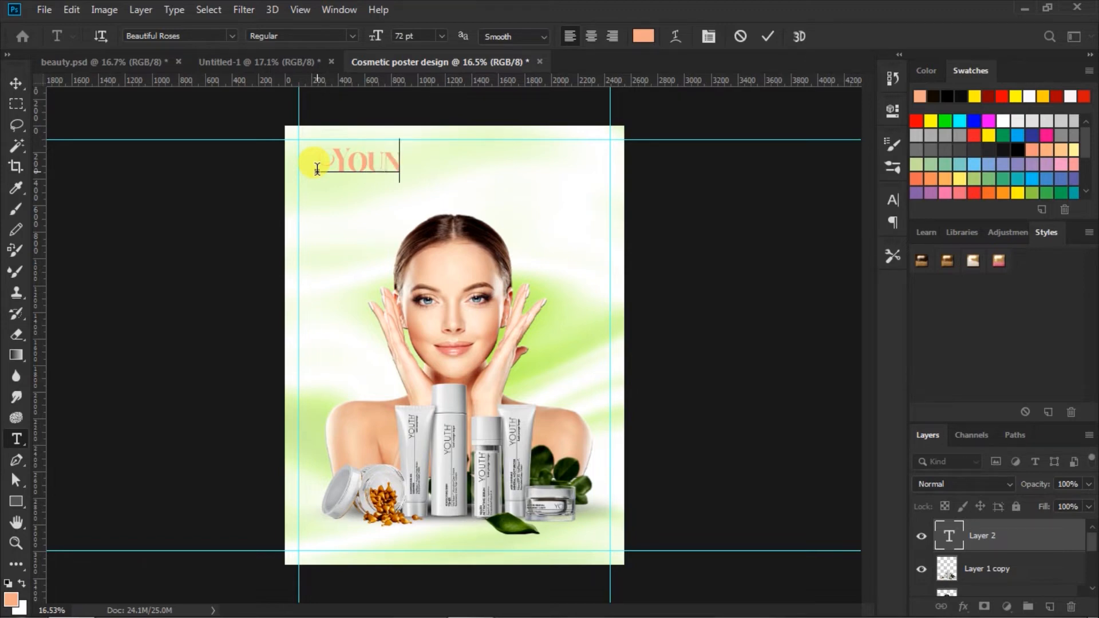
text(ger)
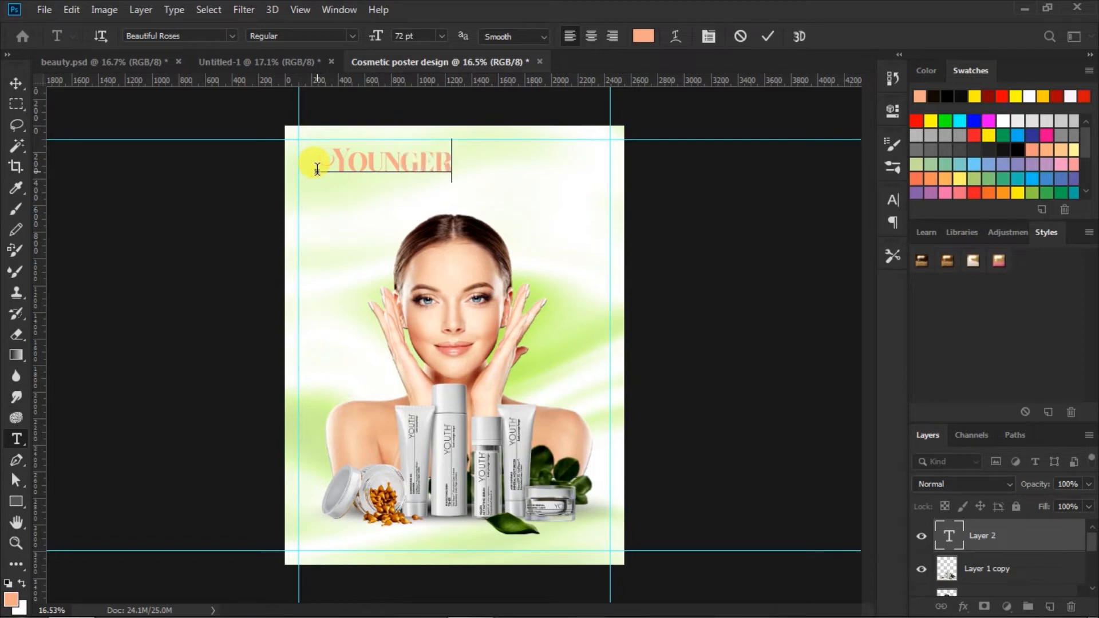
key(Return)
text(Loo)
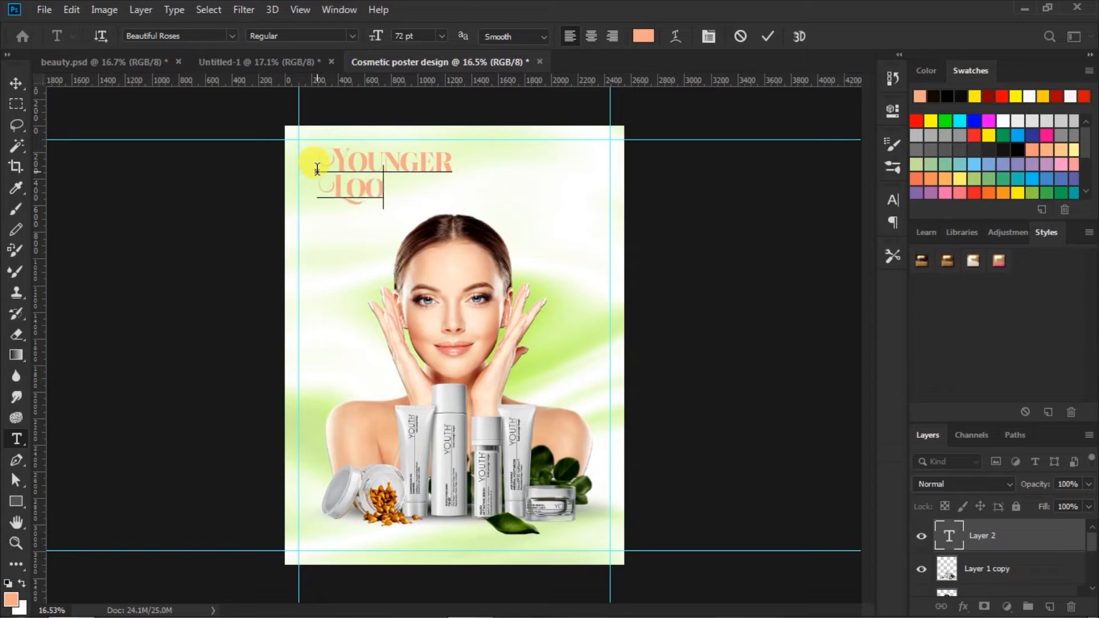
text(king)
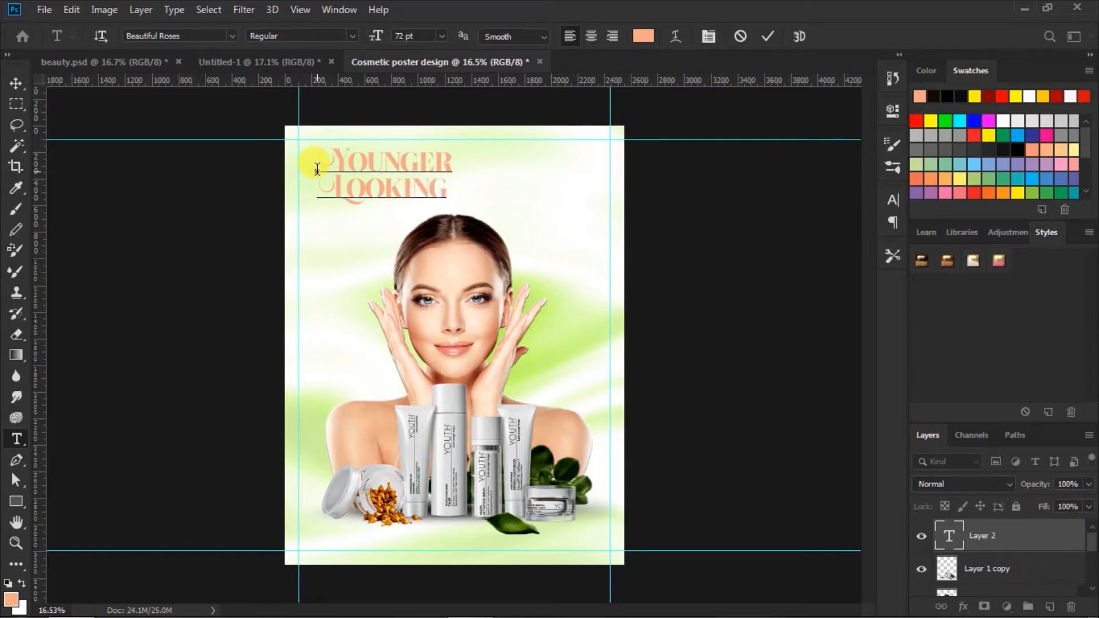
text( ski)
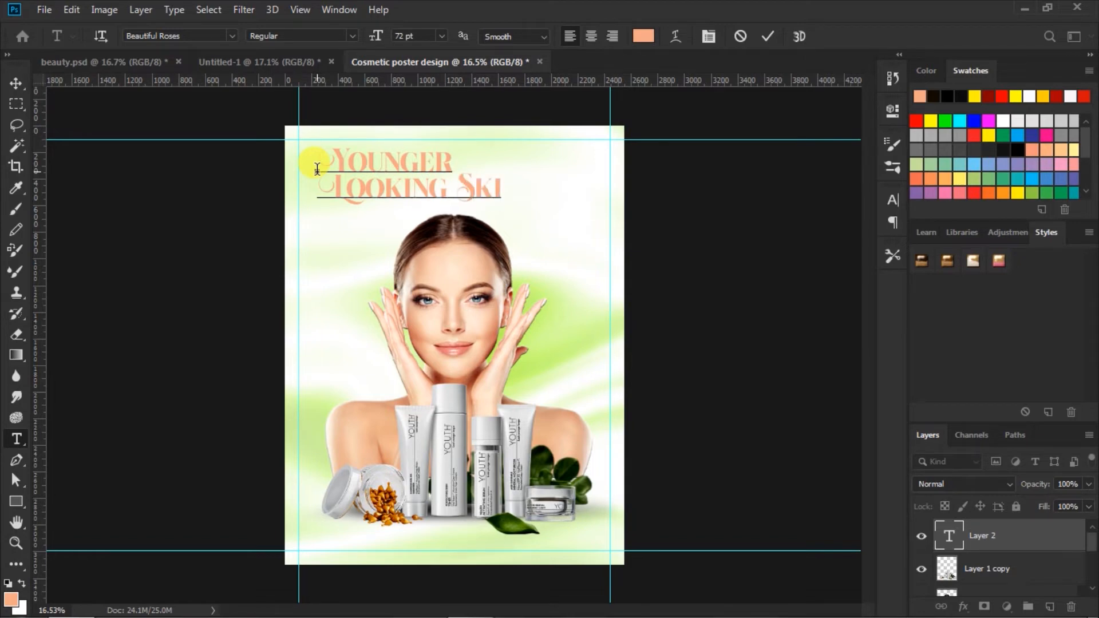
text(n)
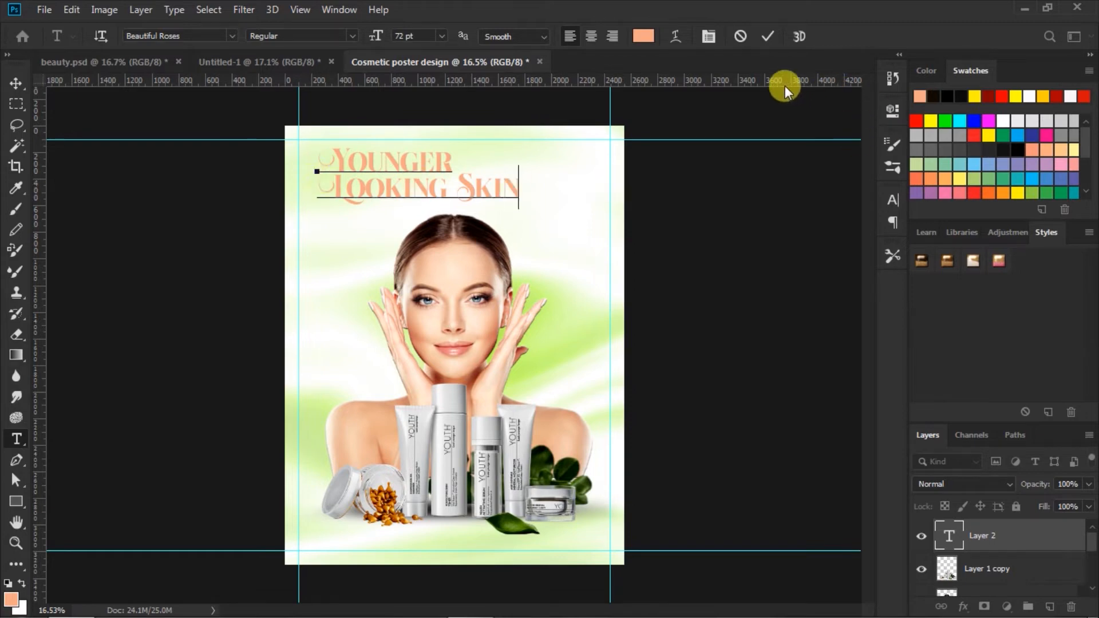
click(766, 33)
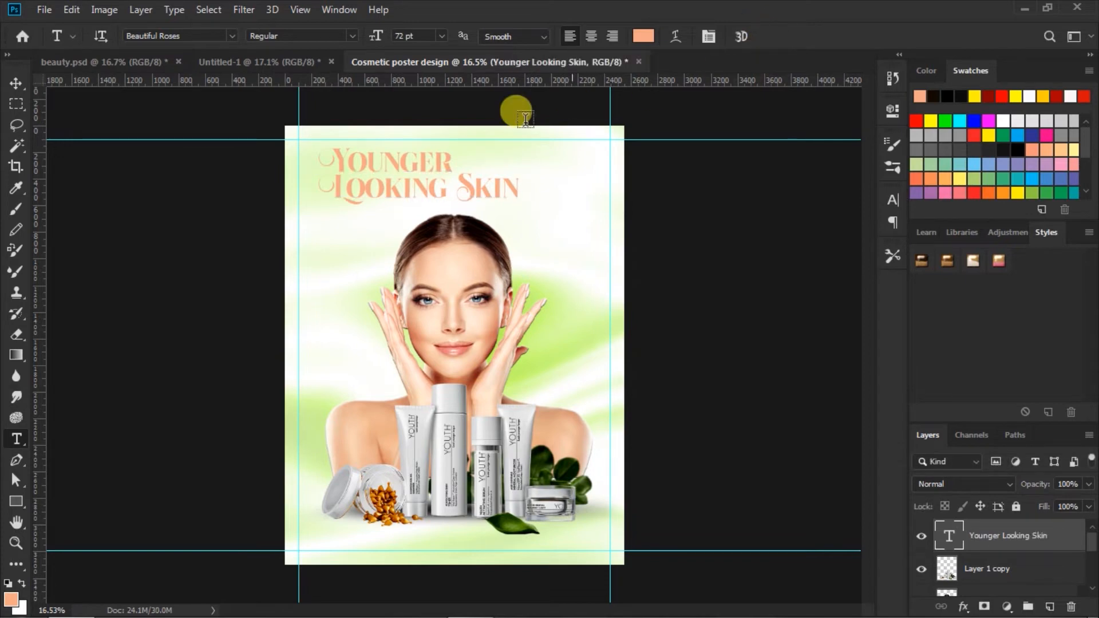
Step: Move the headline about 134 px left so it sits against the poster's left margin guide
click(15, 85)
click(374, 195)
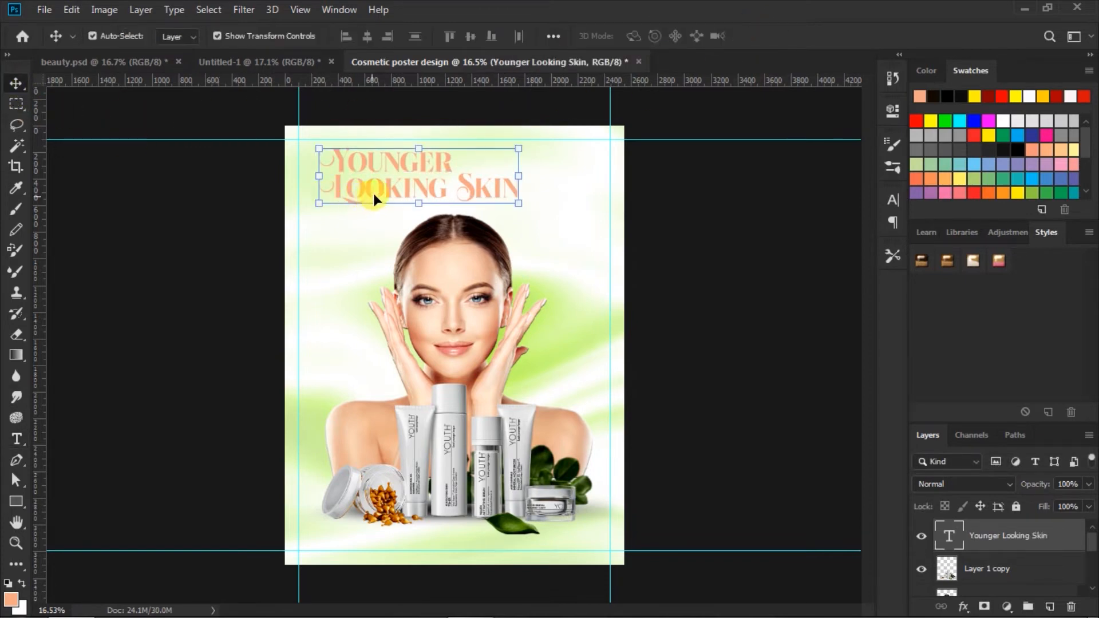
mouse_move(372, 165)
mouse_down()
mouse_move(361, 156)
mouse_move(357, 166)
mouse_up()
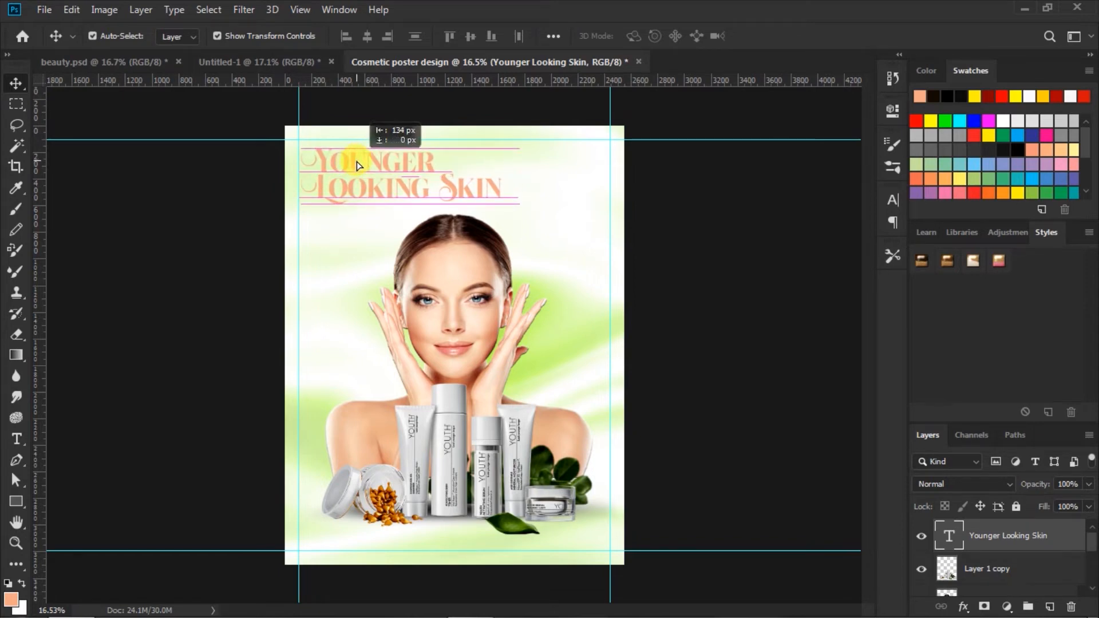
drag(357, 165, 356, 160)
click(714, 364)
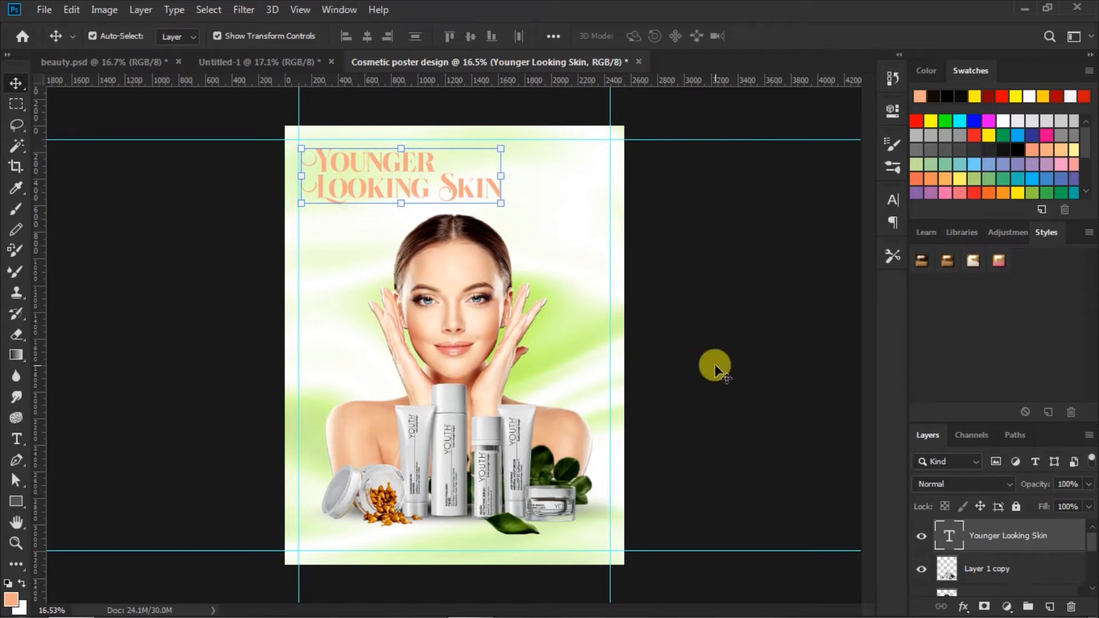
Step: Select Layer 1 and Layer 1 copy together, nudge the model and products down towards the lower margin guide, and deselect them
click(443, 321)
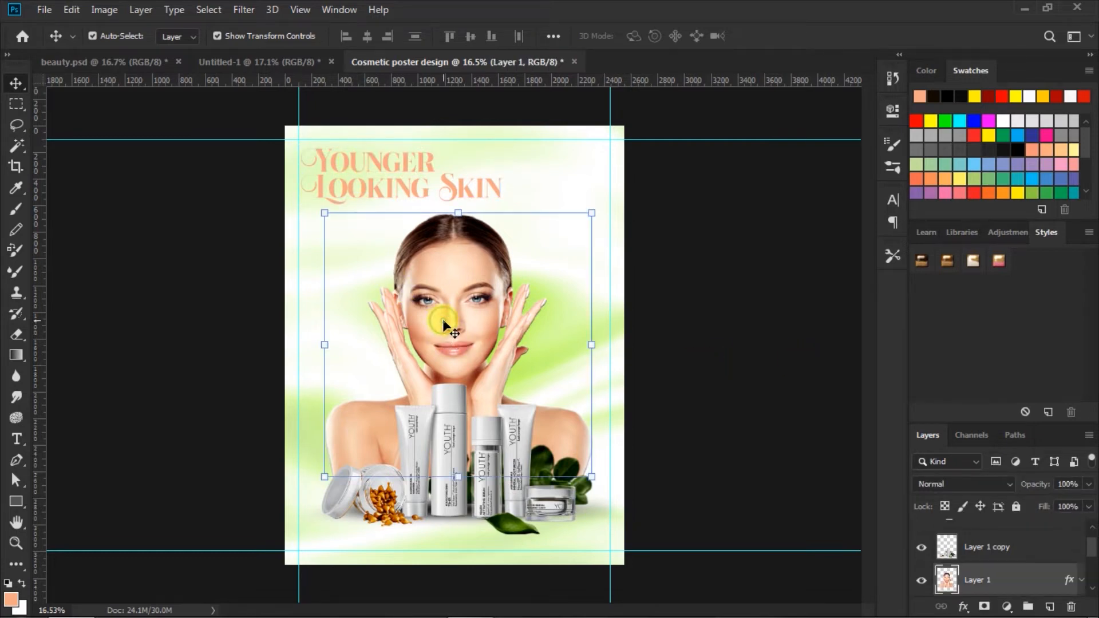
click(948, 548)
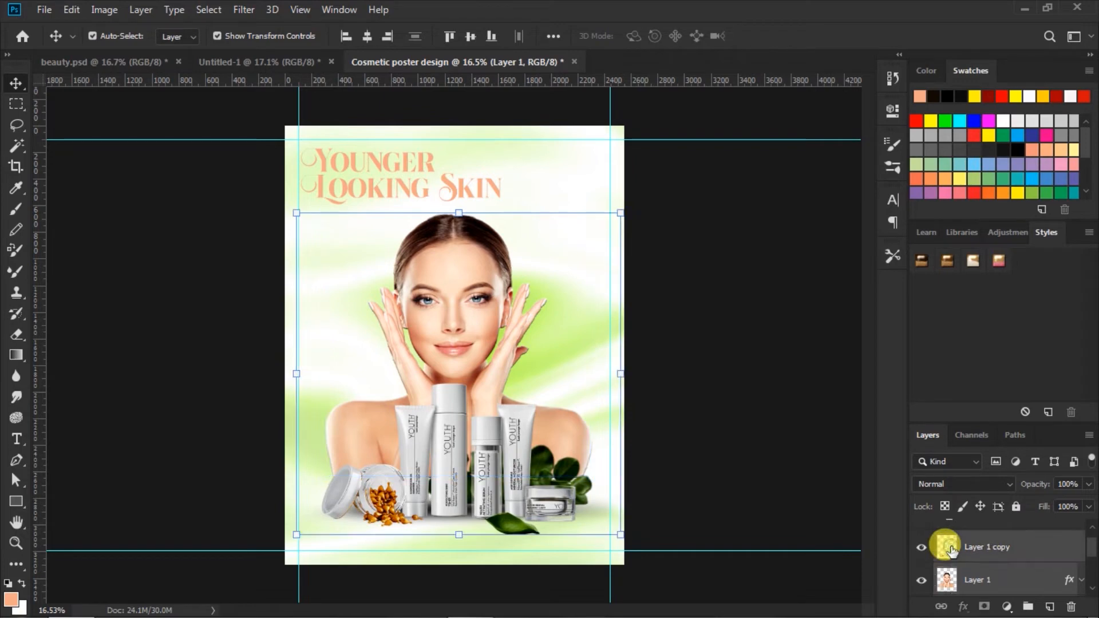
key(shift+Down)
key(shift+Down)
key(shift+Down)
key(shift+Down)
key(shift+Down)
key(shift+Down)
key(shift+Down)
key(shift+Down)
key(shift+Down)
key(shift+Down)
key(shift+Down)
key(shift+Down)
key(shift+Up)
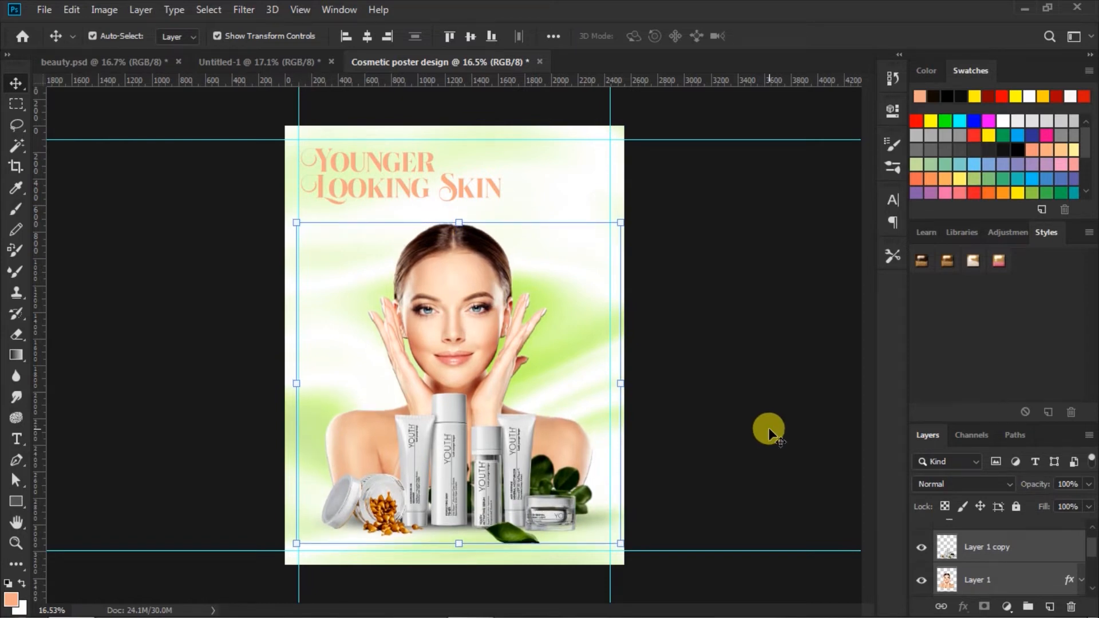
key(shift+Down)
key(shift+Down)
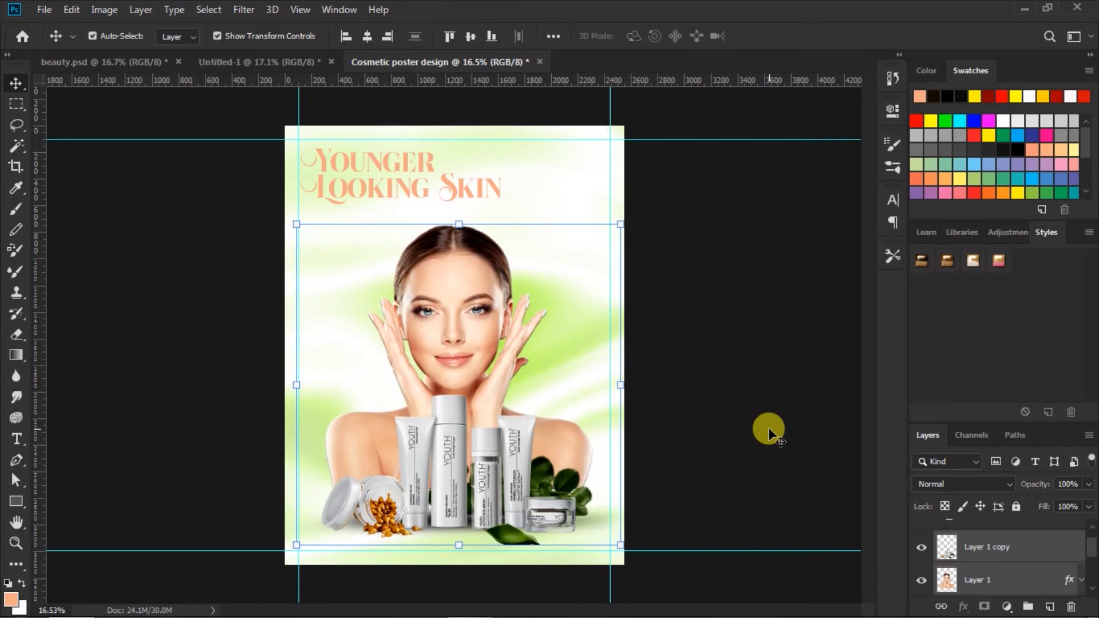
click(768, 433)
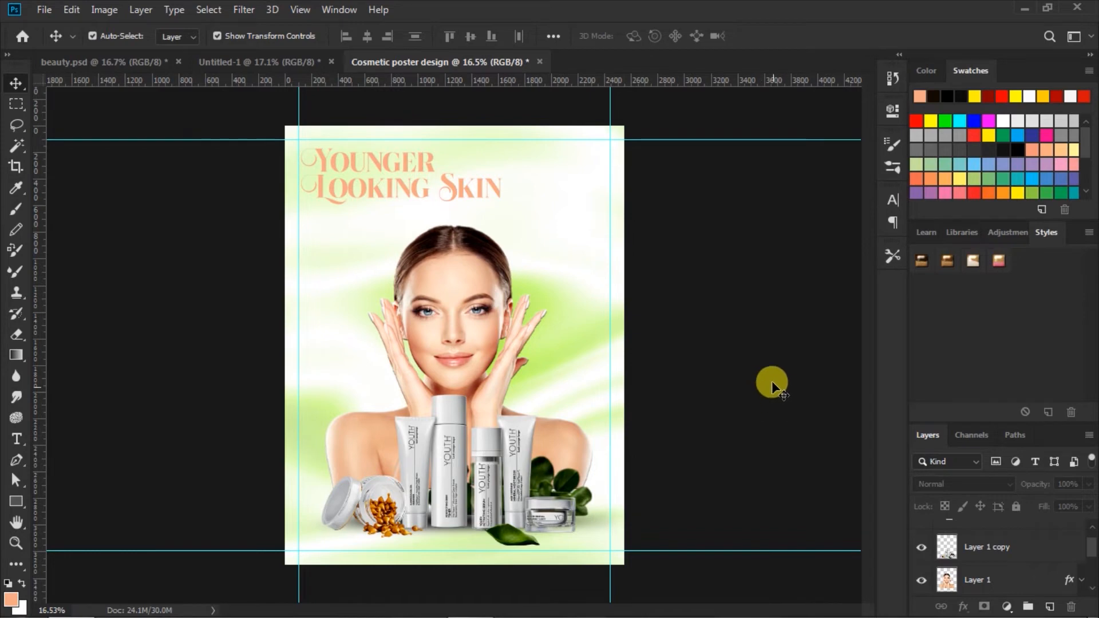
Step: Set up the Type tool with the DejaVu Serif Condensed Bold font at 18 pt
click(18, 439)
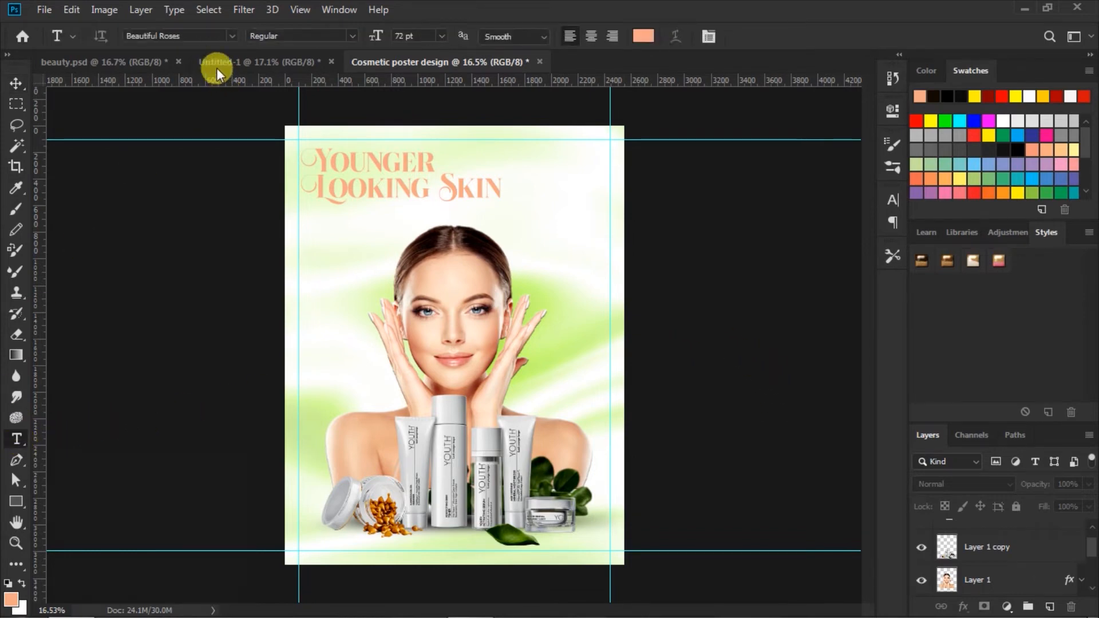
click(230, 34)
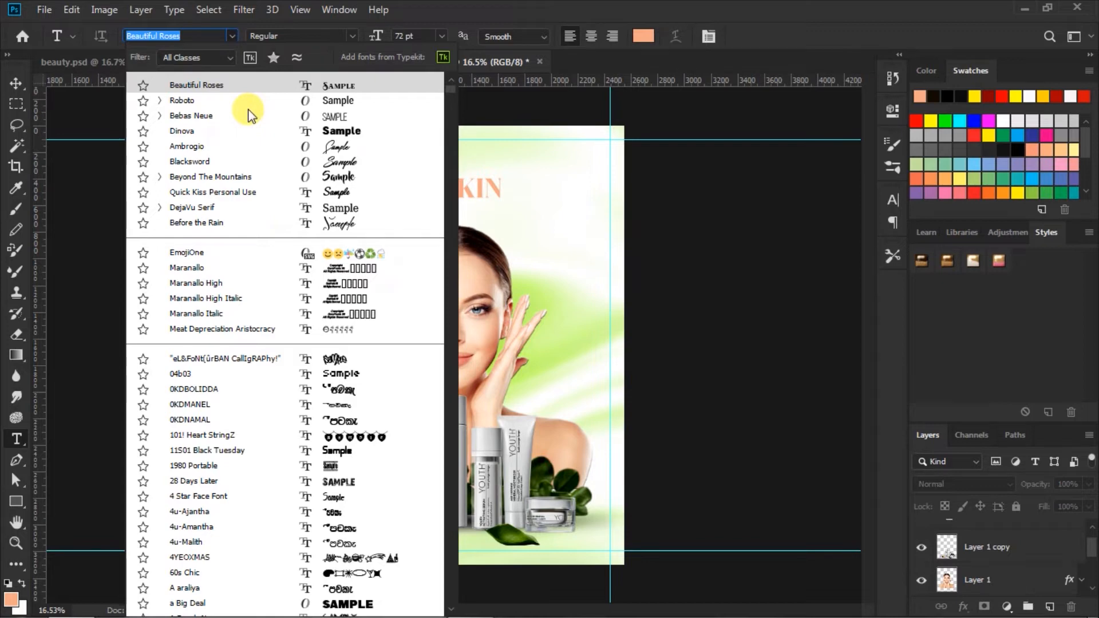
key(Escape)
click(440, 36)
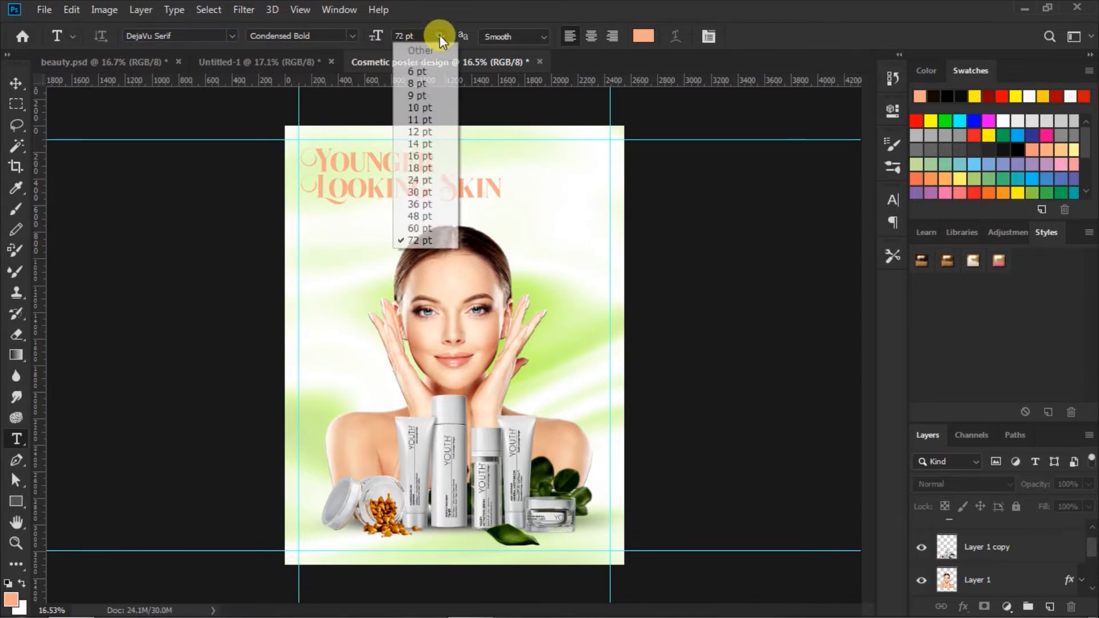
click(424, 169)
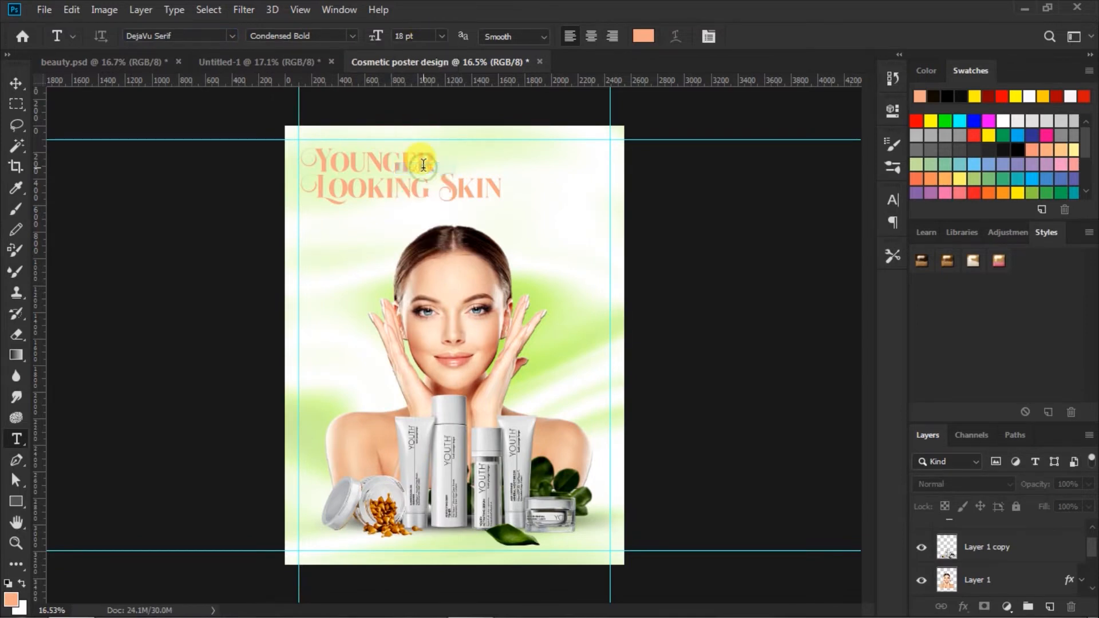
click(894, 198)
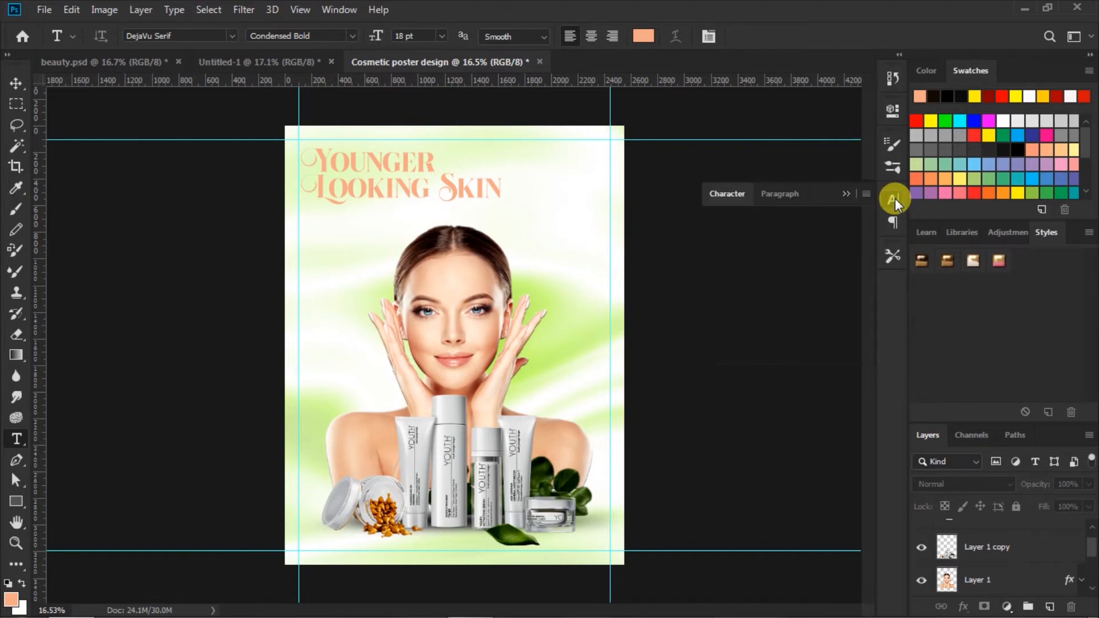
click(895, 198)
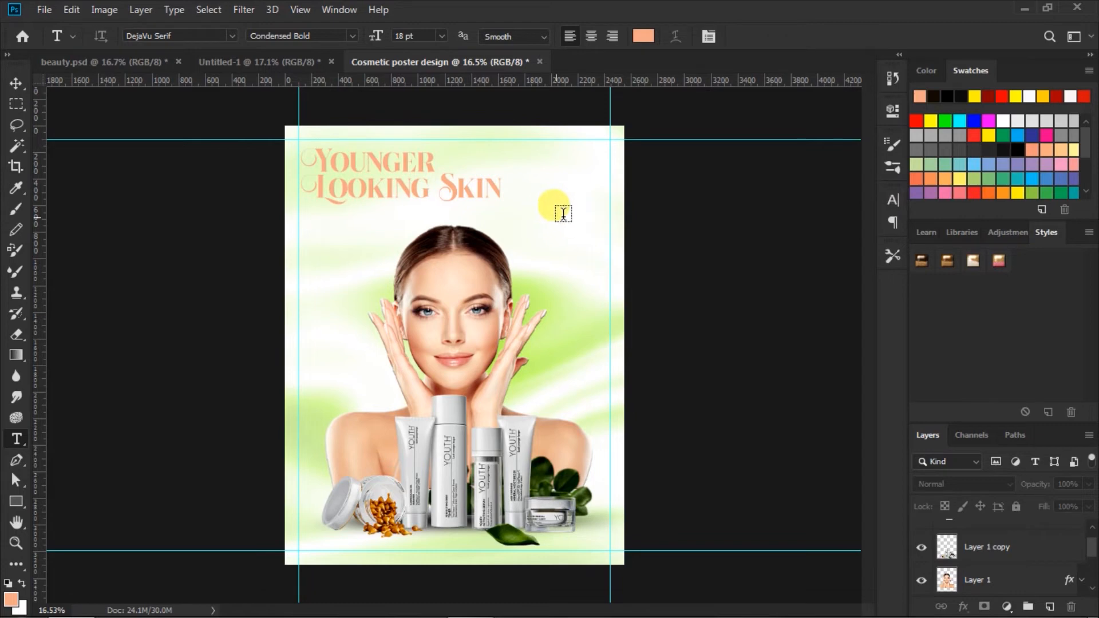
Step: Add the two-line tagline "EVEN WHEN YOU LIVE LIFE IN" / "FAST FORWARD" below the headline
click(312, 221)
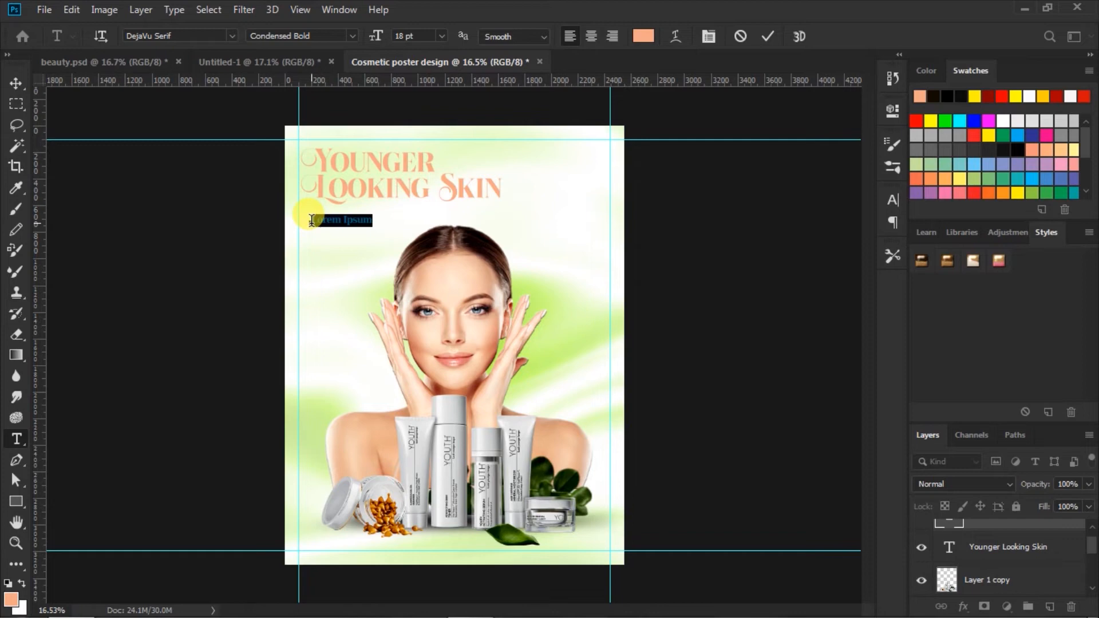
key(BackSpace)
text(-)
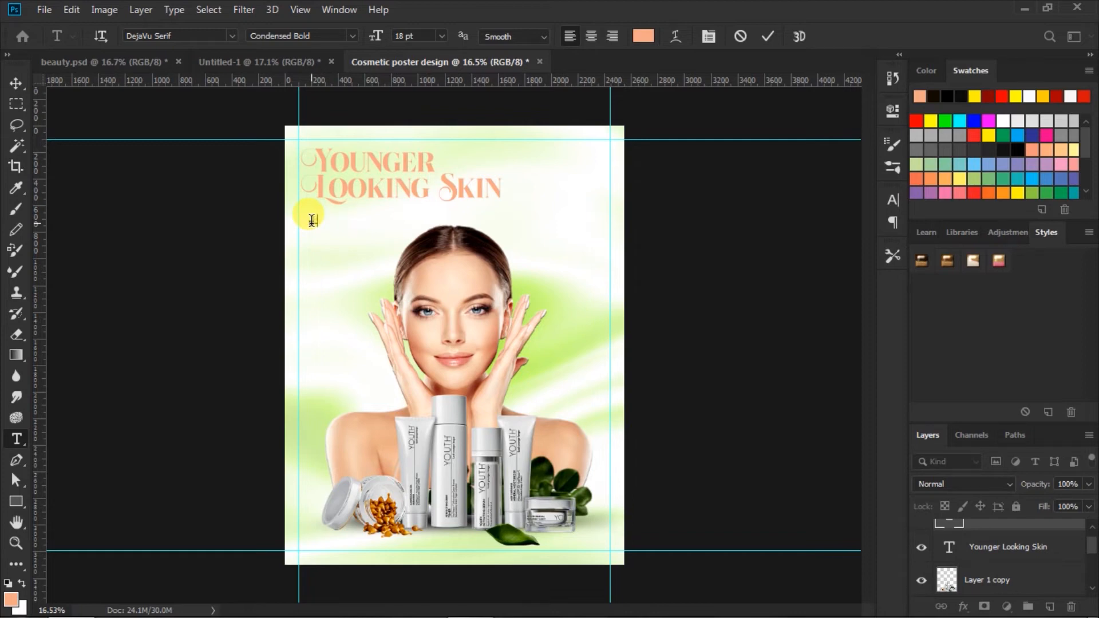
text(EN WH)
text(EN YOU)
text(LIVE)
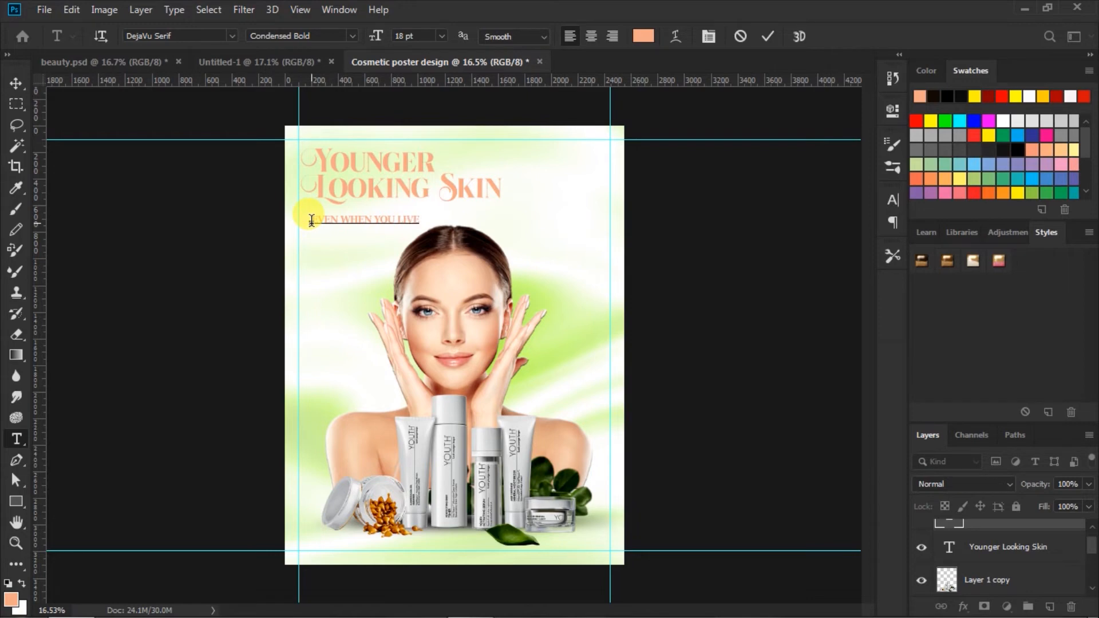
text( LI)
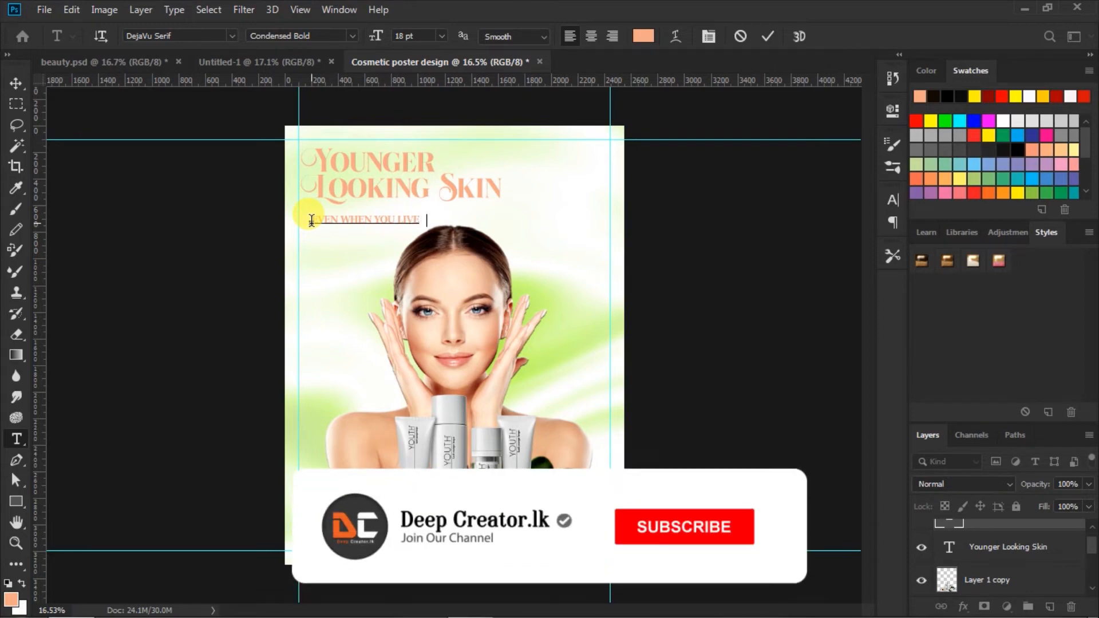
text(FE)
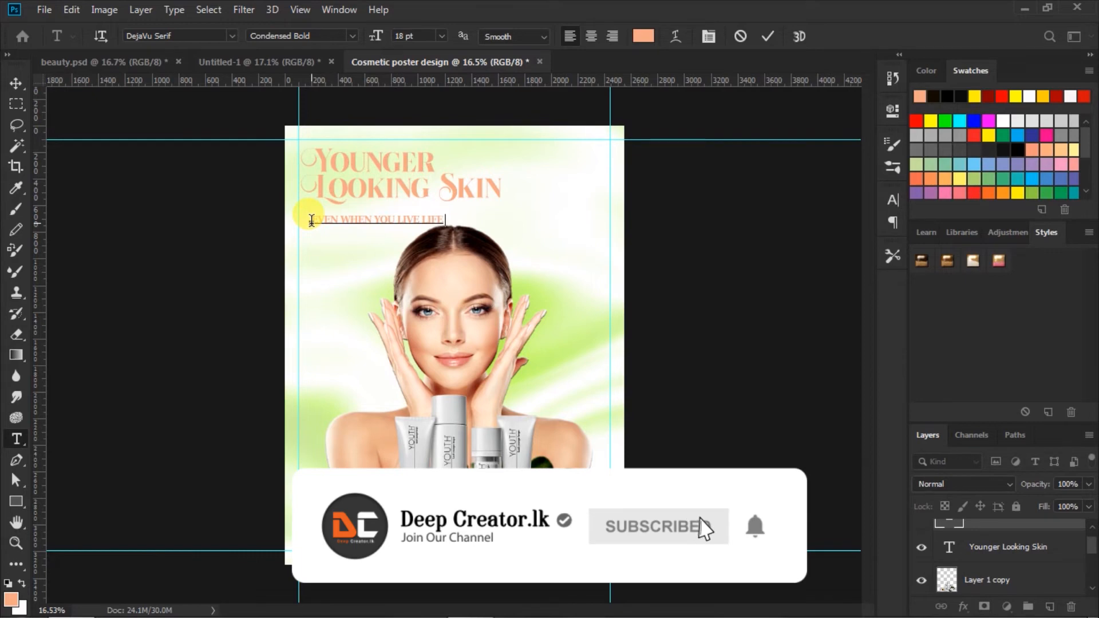
text( IN)
key(Return)
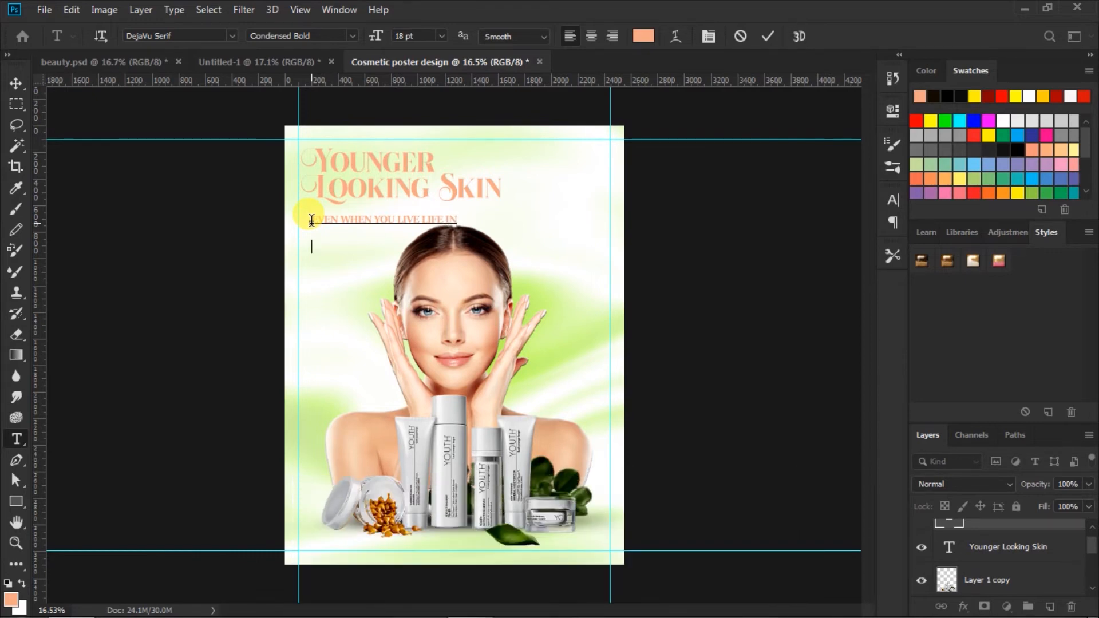
text(FAST FORWARD)
Step: Set the leading of both tagline lines to 19 pt and their tracking to 20
drag(311, 220, 831, 223)
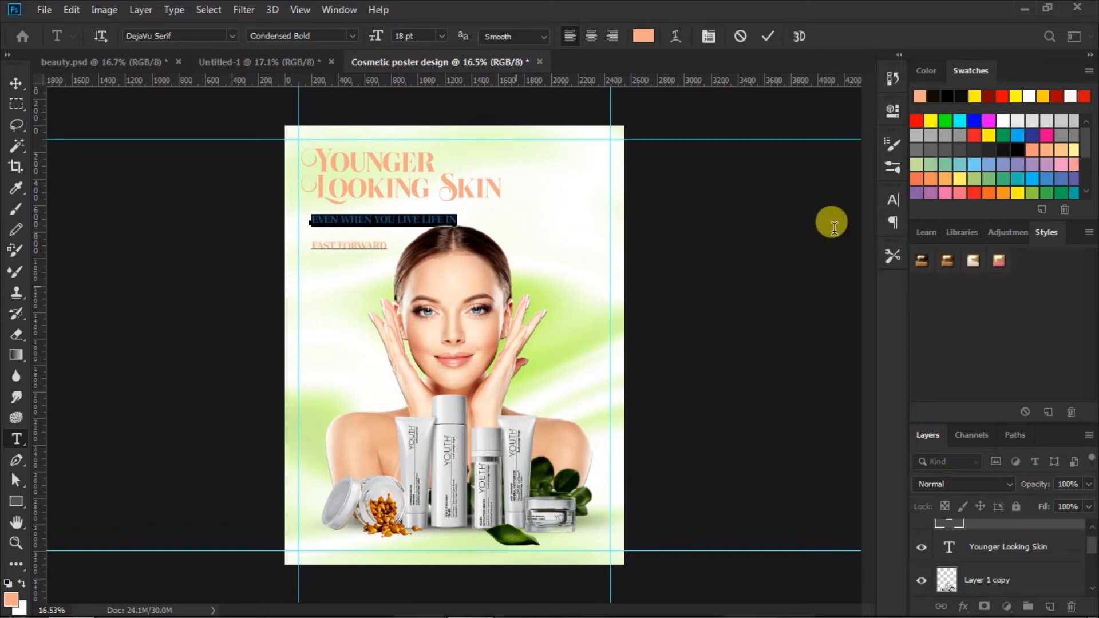
click(891, 200)
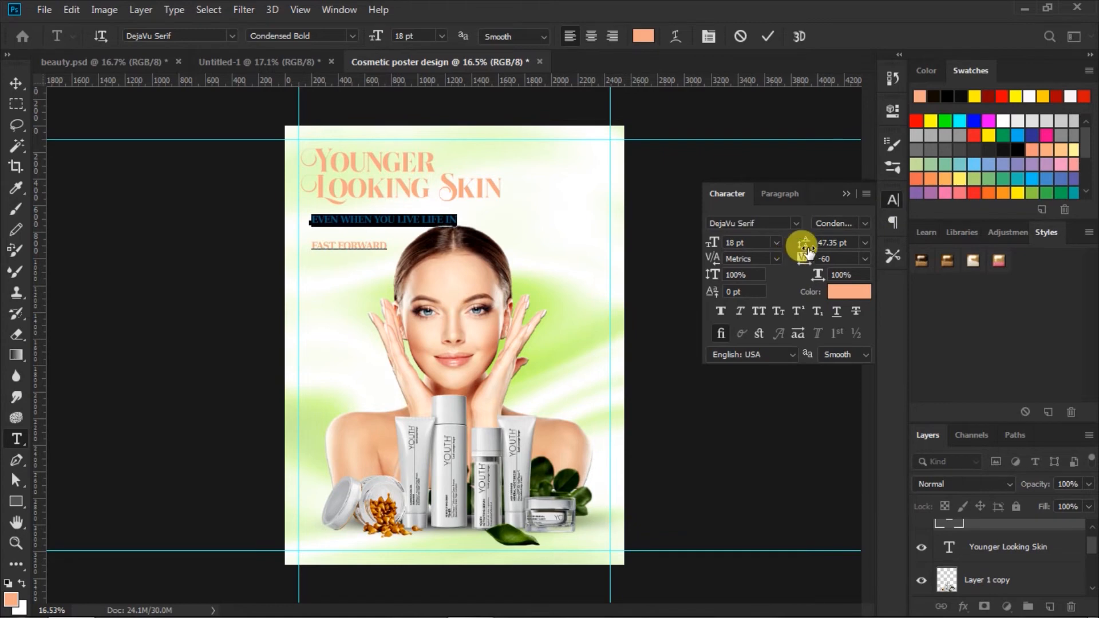
drag(804, 246, 807, 246)
drag(806, 248, 790, 241)
drag(309, 221, 317, 221)
key(ctrl+a)
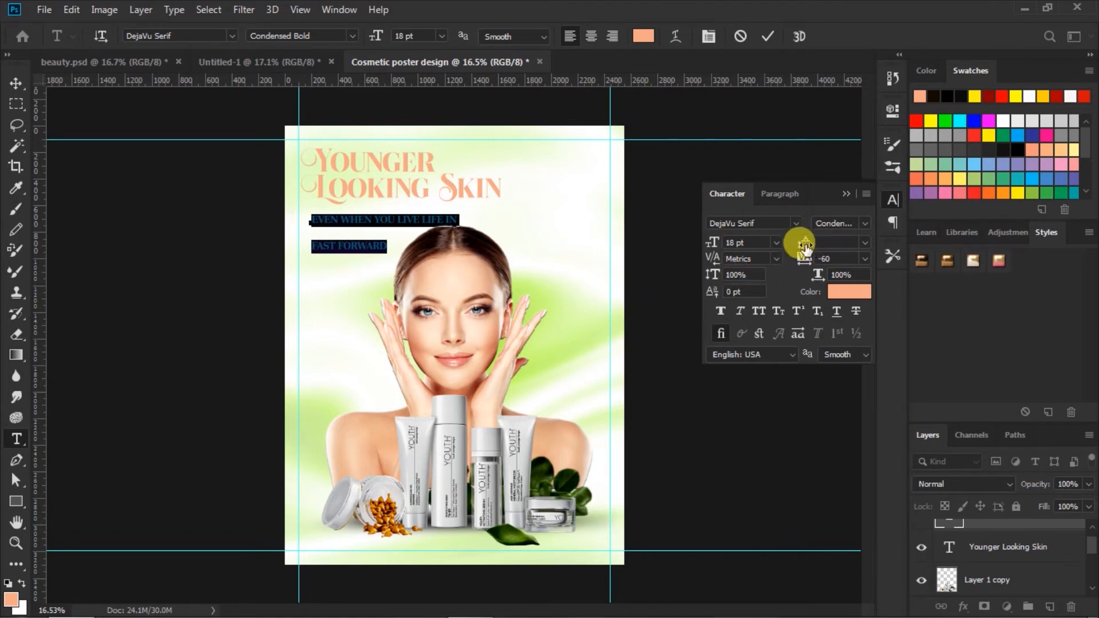
click(864, 242)
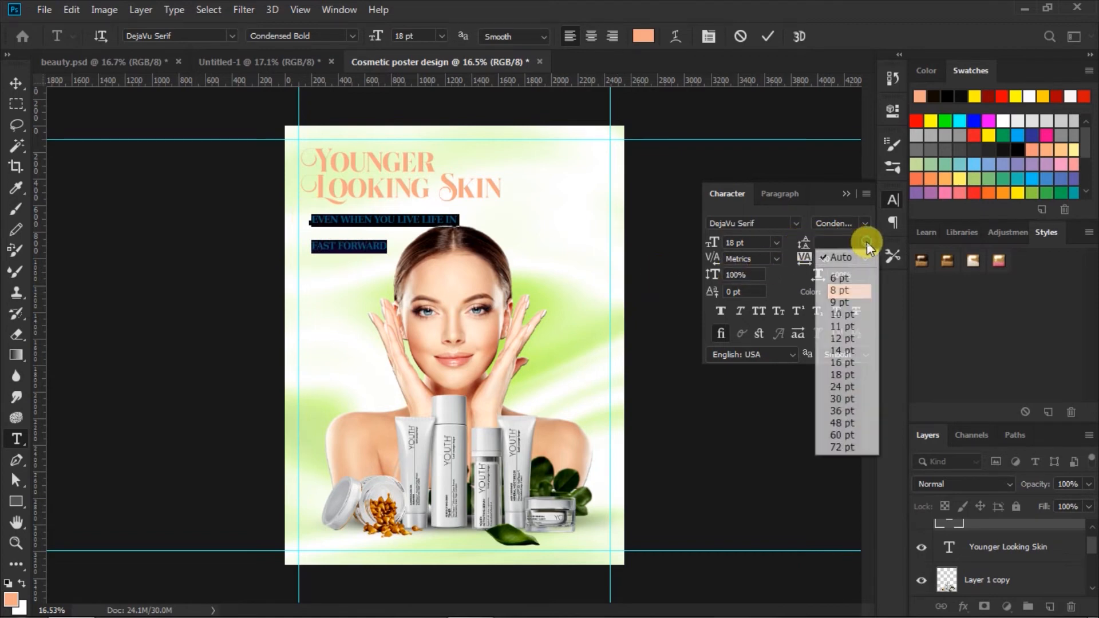
click(850, 363)
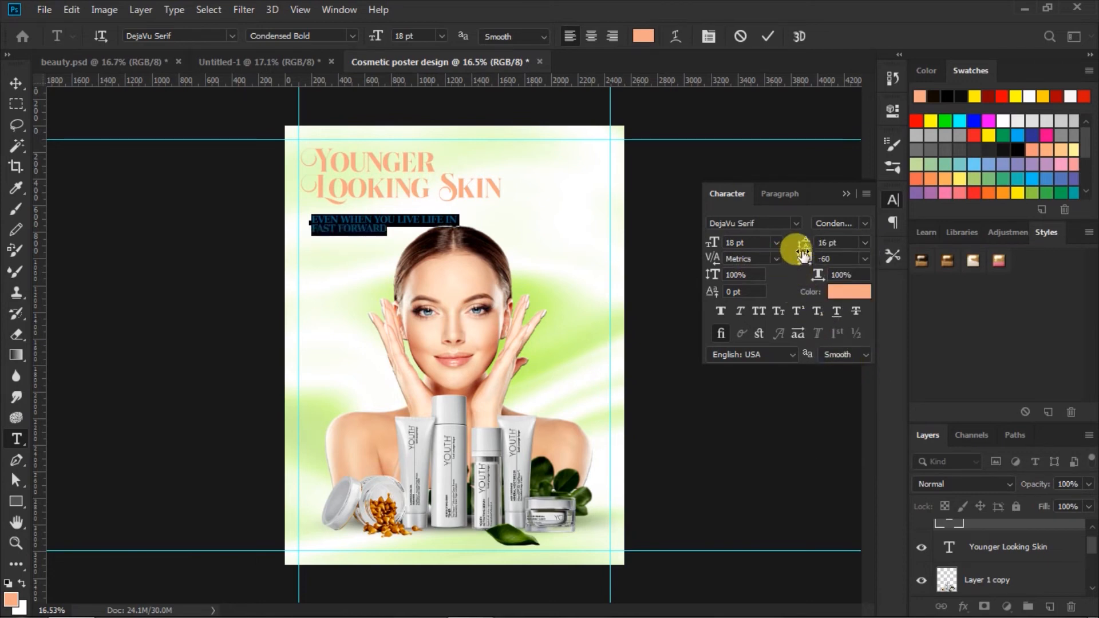
mouse_move(802, 252)
mouse_down()
mouse_move(795, 272)
mouse_move(800, 258)
mouse_move(805, 266)
mouse_up()
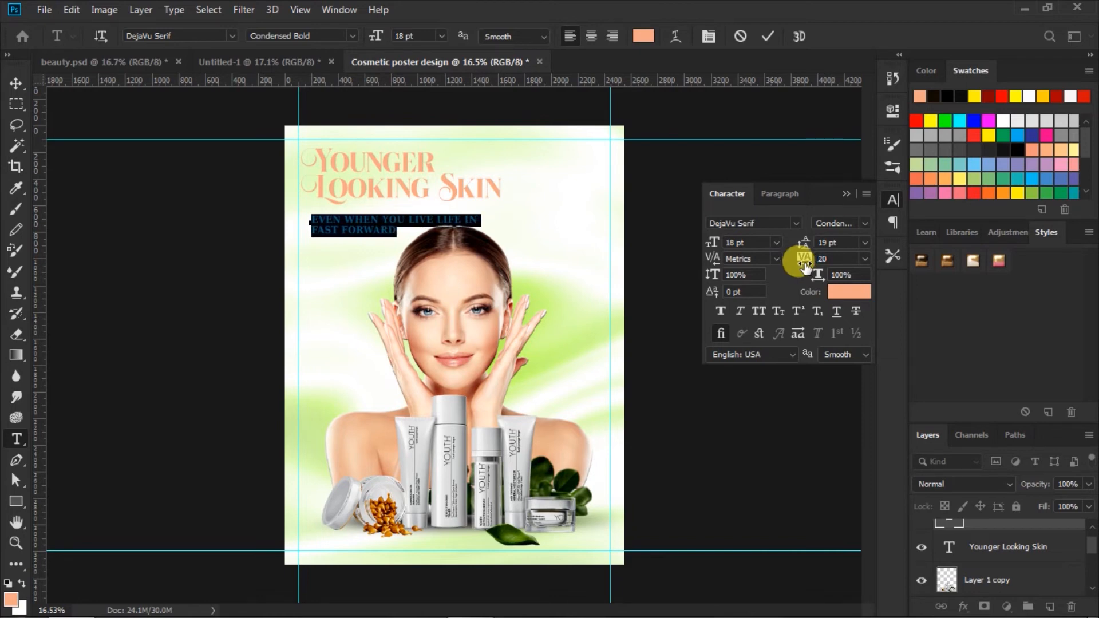
Step: Apply faux bold to both tagline lines and commit the text
click(719, 312)
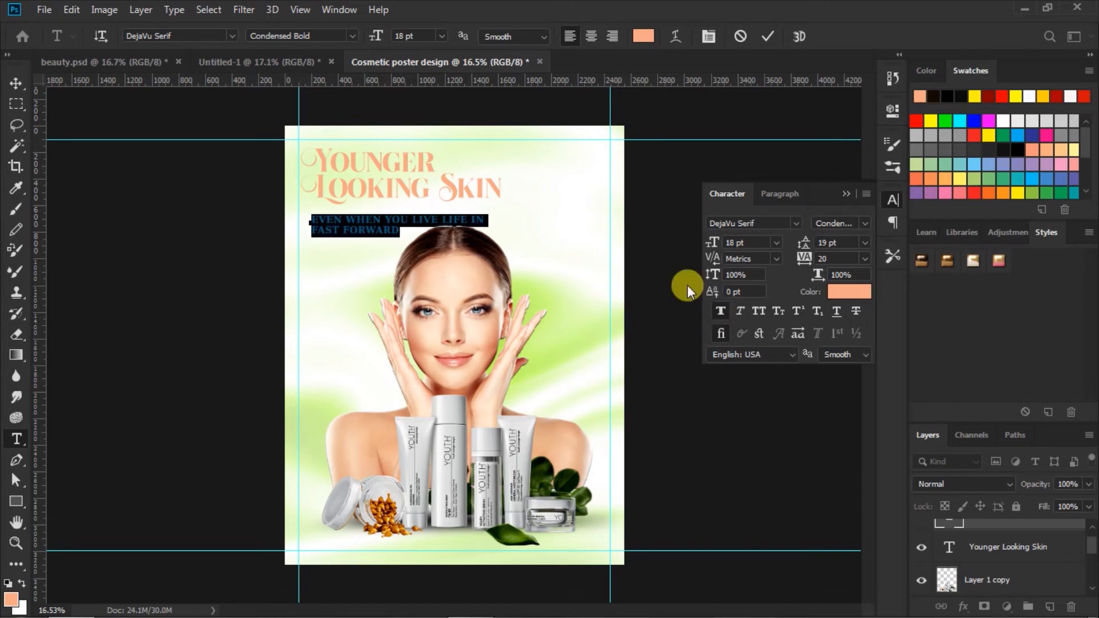
click(765, 37)
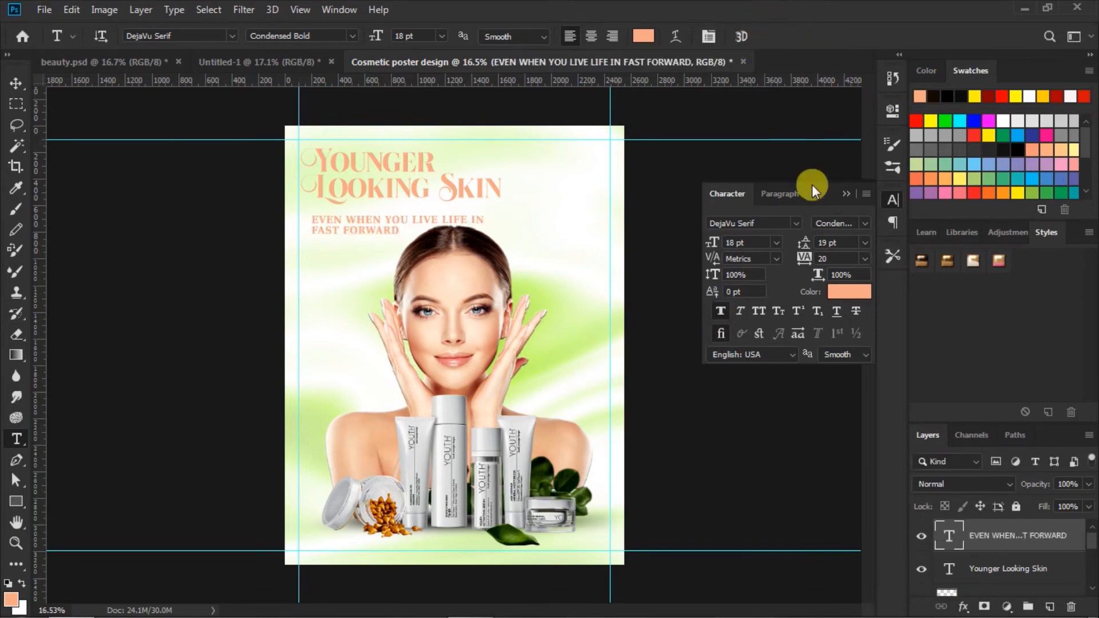
click(845, 194)
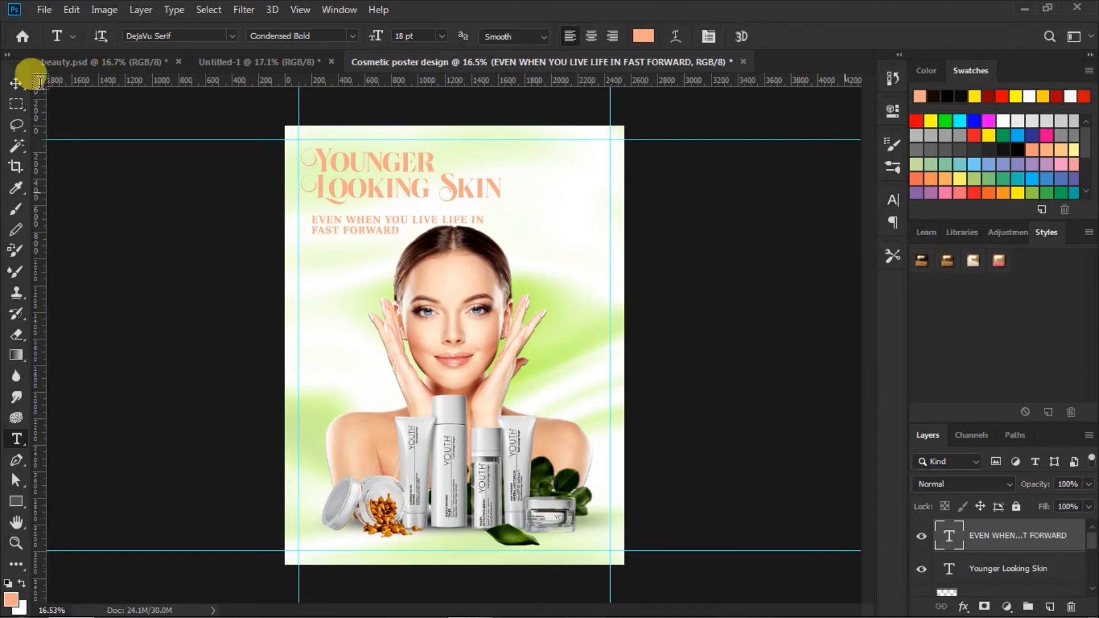
Step: Move the tagline about 28 px right and 56 px up, closer under the headline, and deselect it
click(16, 85)
click(356, 227)
drag(358, 224, 361, 225)
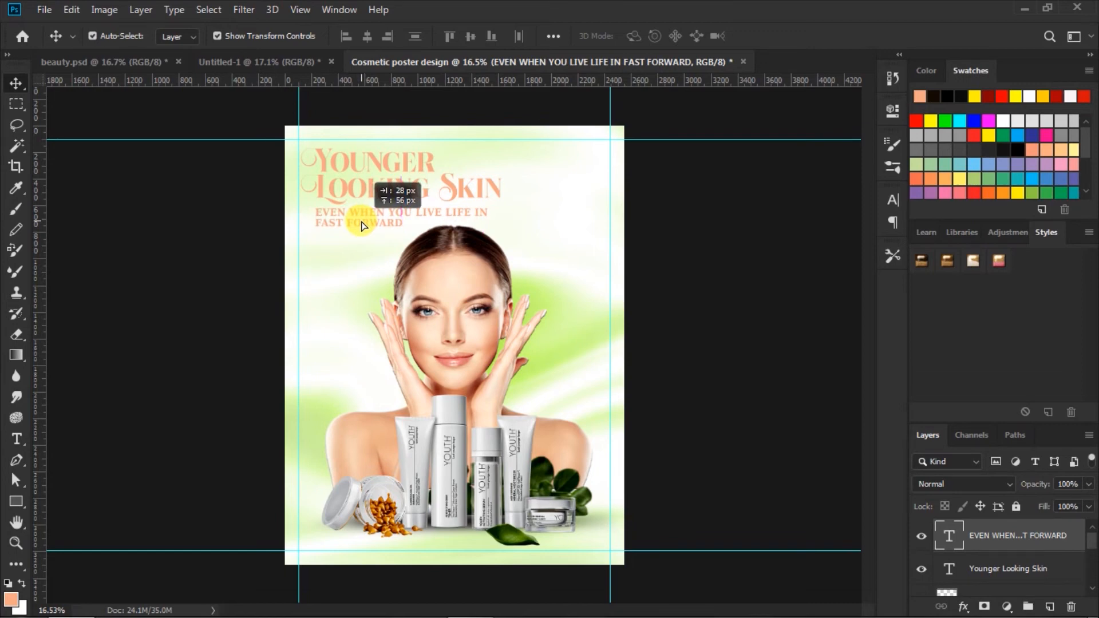
drag(361, 225, 361, 224)
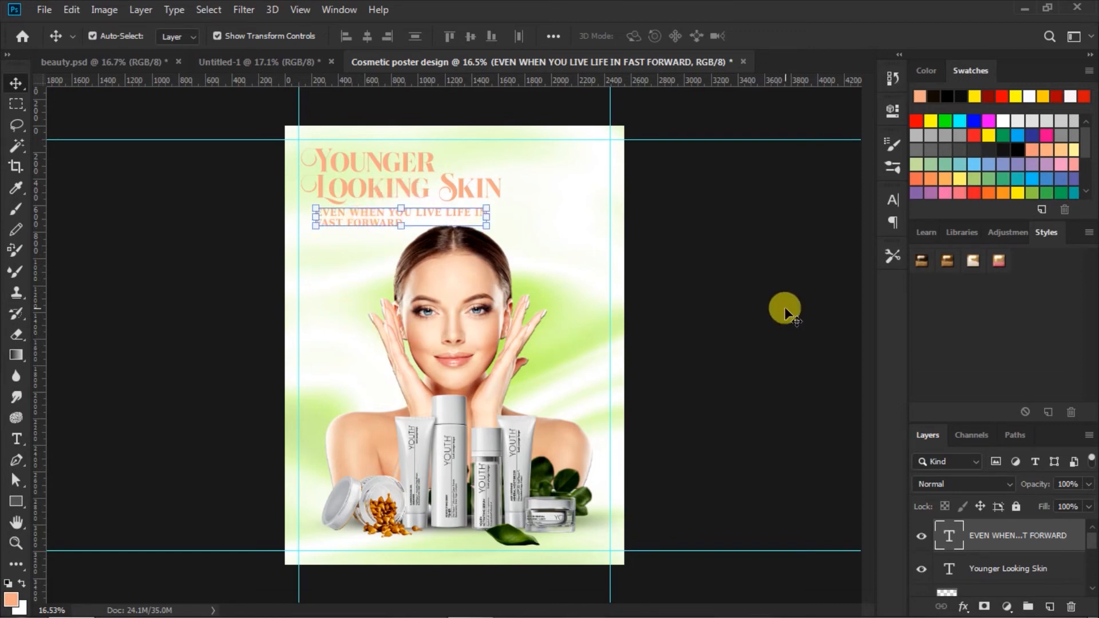
click(725, 312)
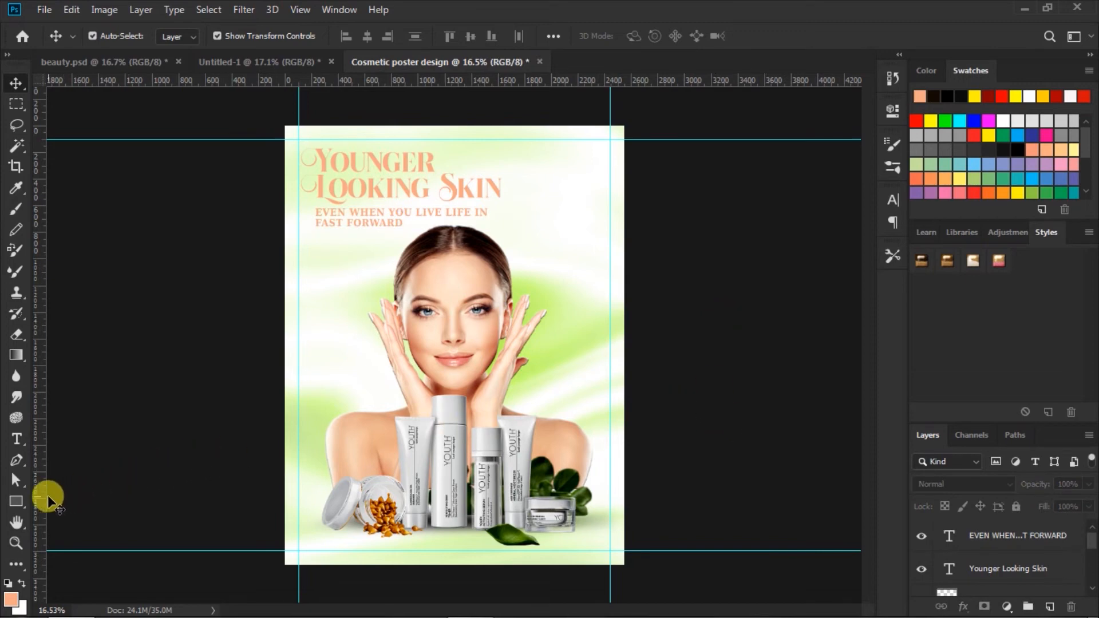
Step: Draw a near-black filled rectangle, about 2116 by 237 px, from beyond the poster's left edge across the base of the products
click(16, 500)
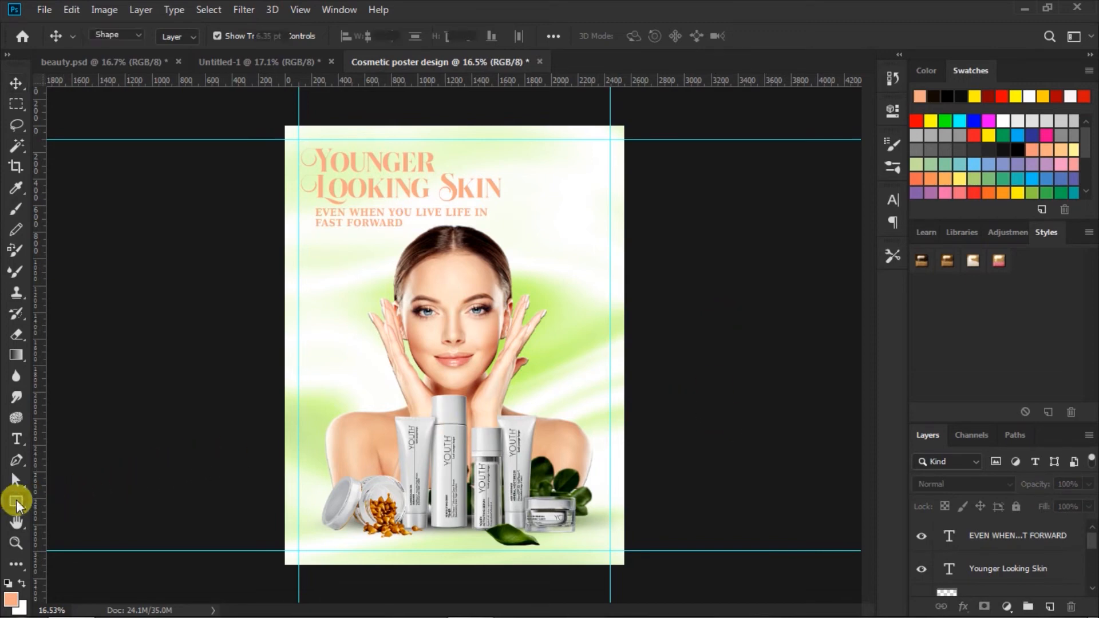
click(56, 499)
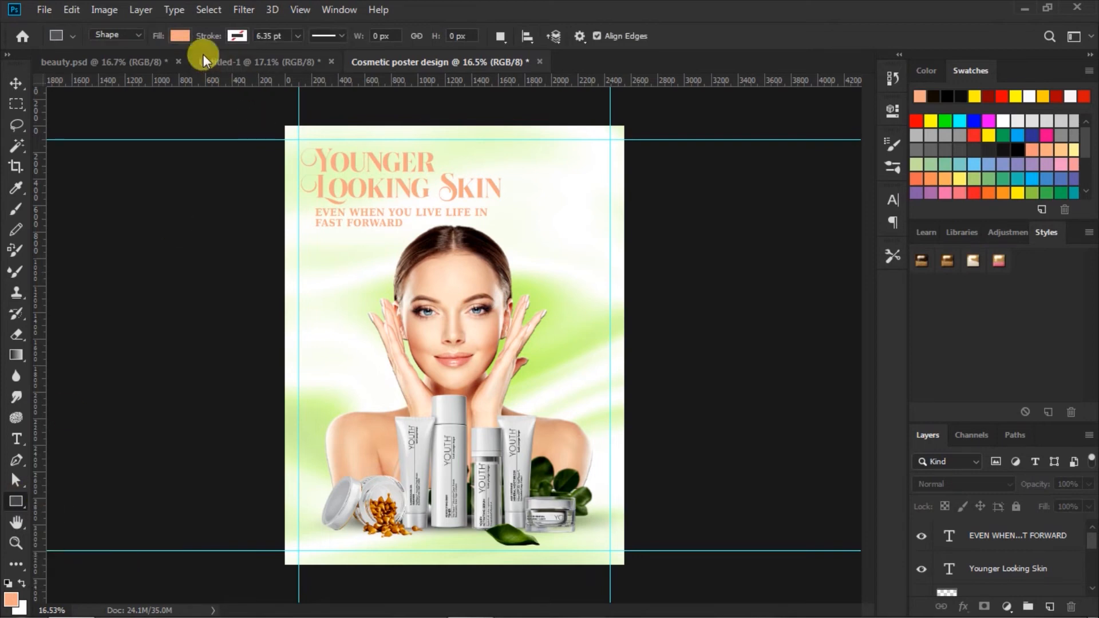
click(185, 35)
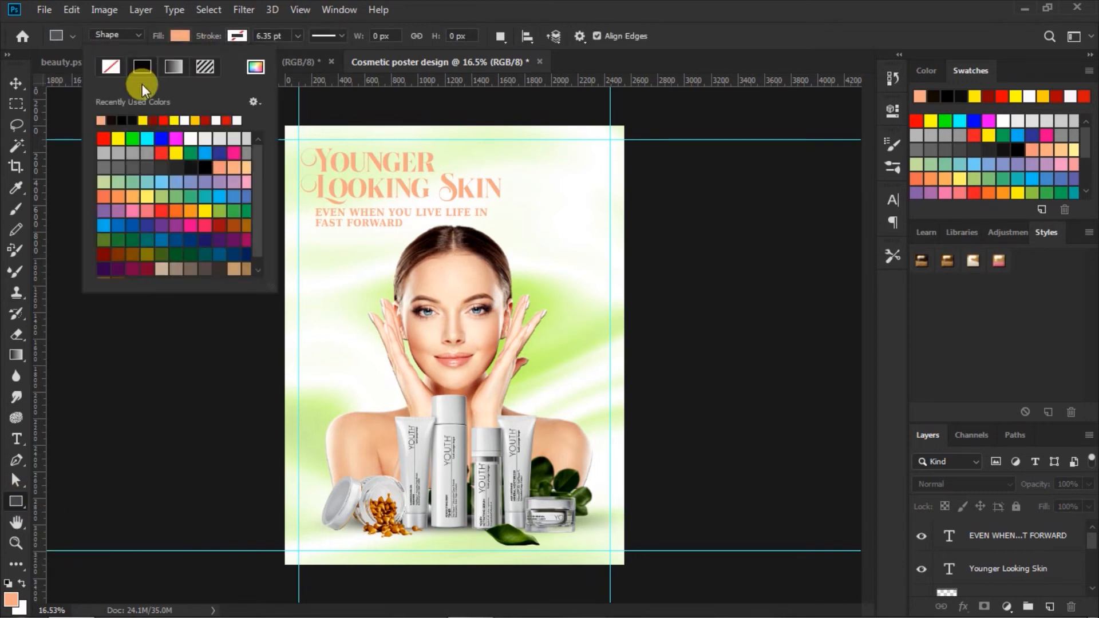
click(121, 114)
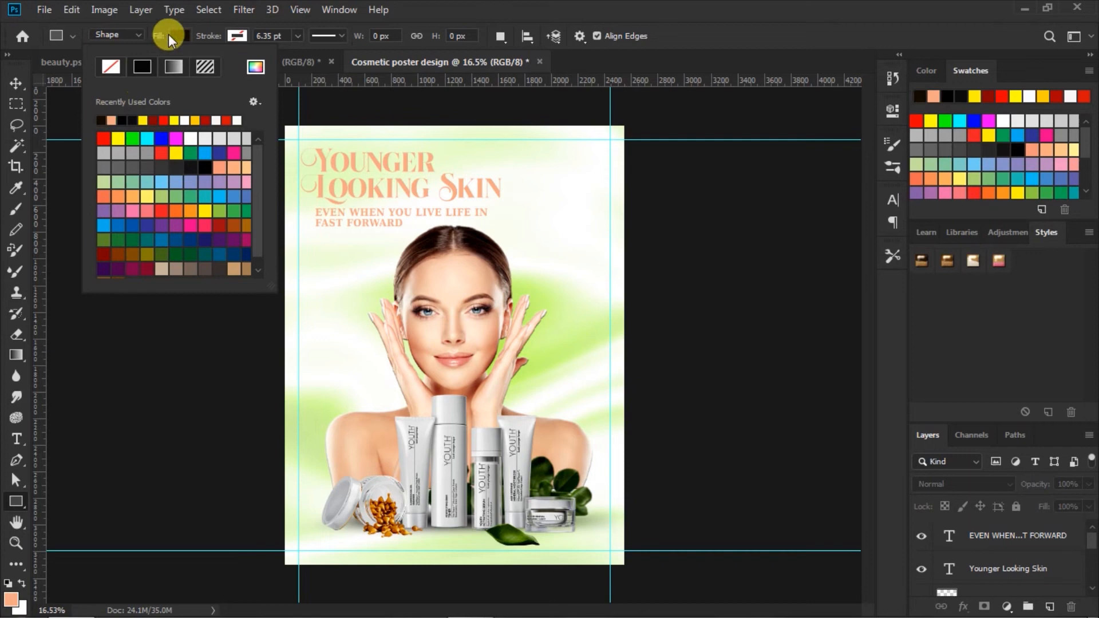
click(174, 33)
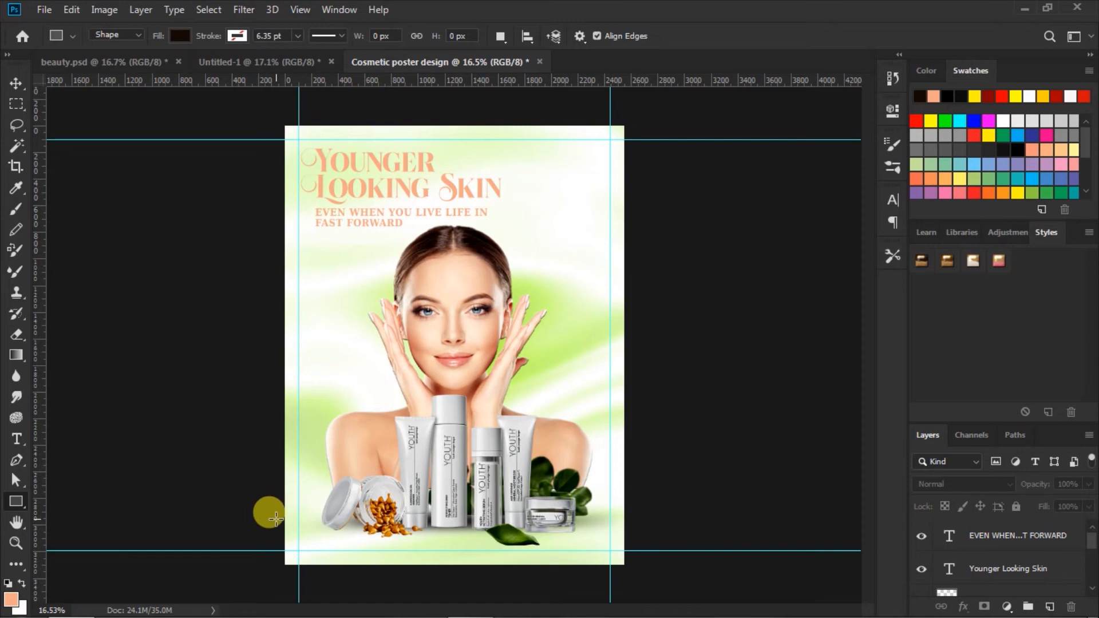
drag(276, 518, 555, 547)
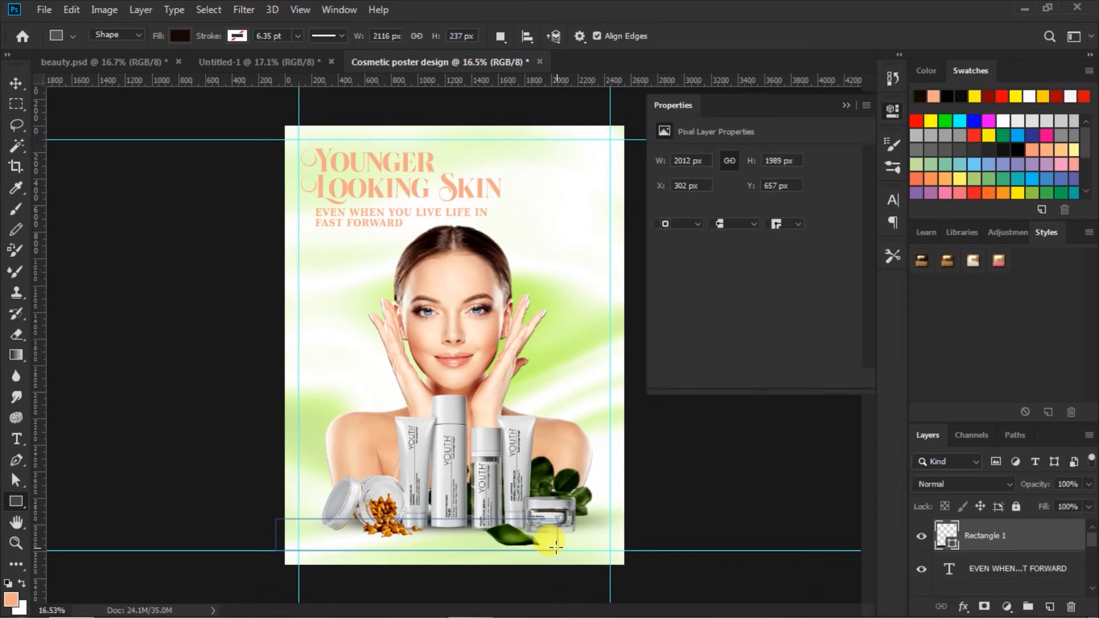
click(845, 105)
Step: Lower the dark rectangle's layer opacity to 70% and deselect it
click(1087, 484)
drag(1087, 506, 1064, 509)
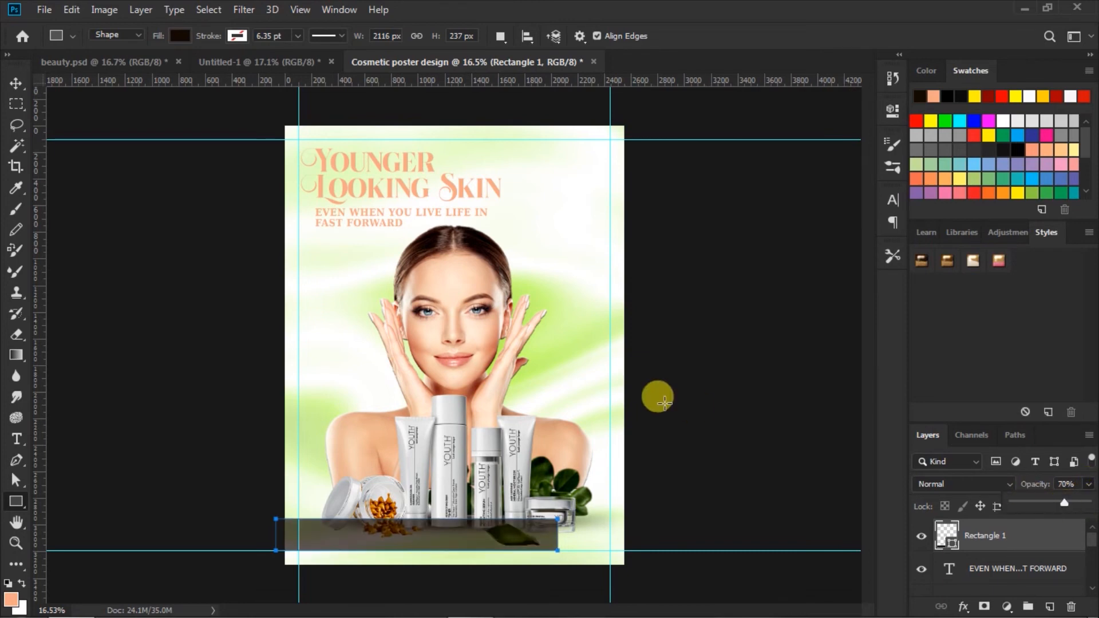
click(18, 84)
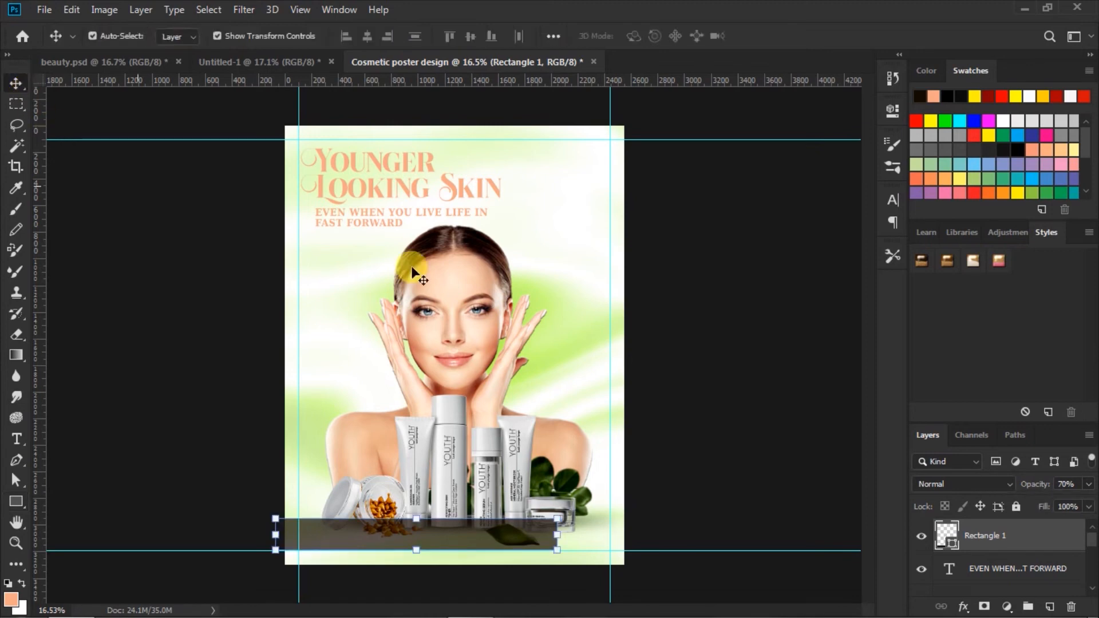
click(748, 307)
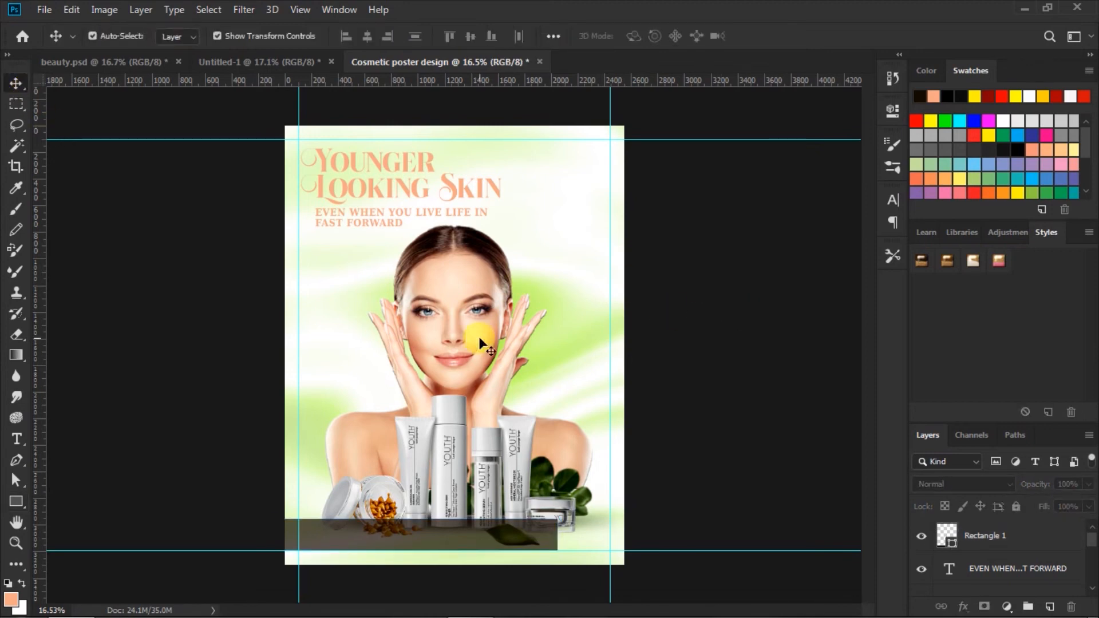
Step: Add the text "SKIN CARE PRODUTS" on the dark rectangle in DejaVu Serif Condensed Bold at 24 pt
click(17, 439)
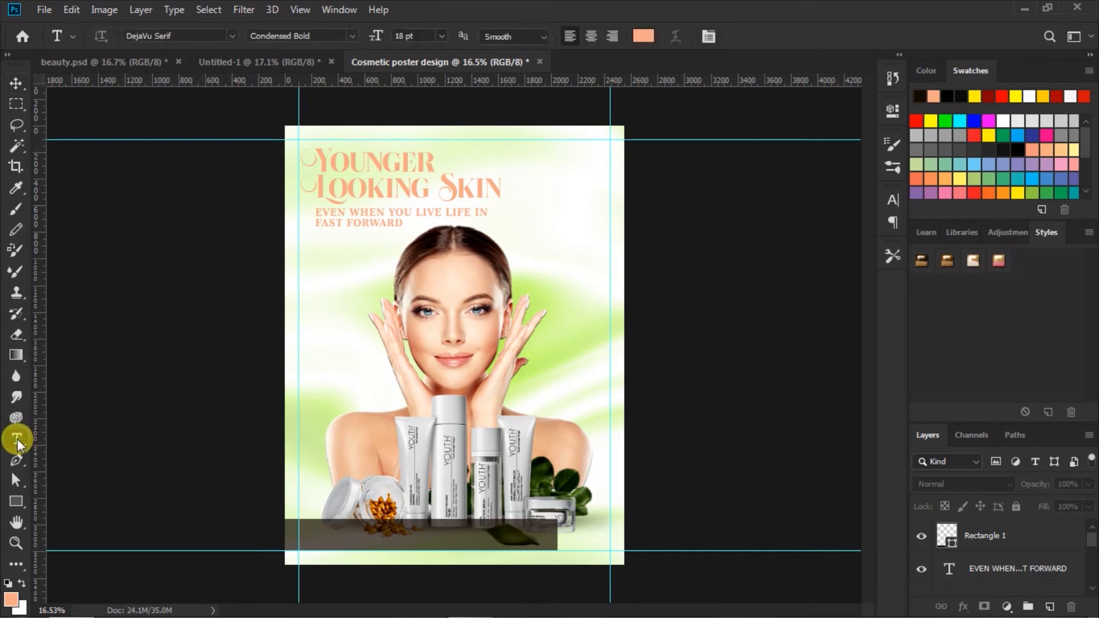
click(352, 35)
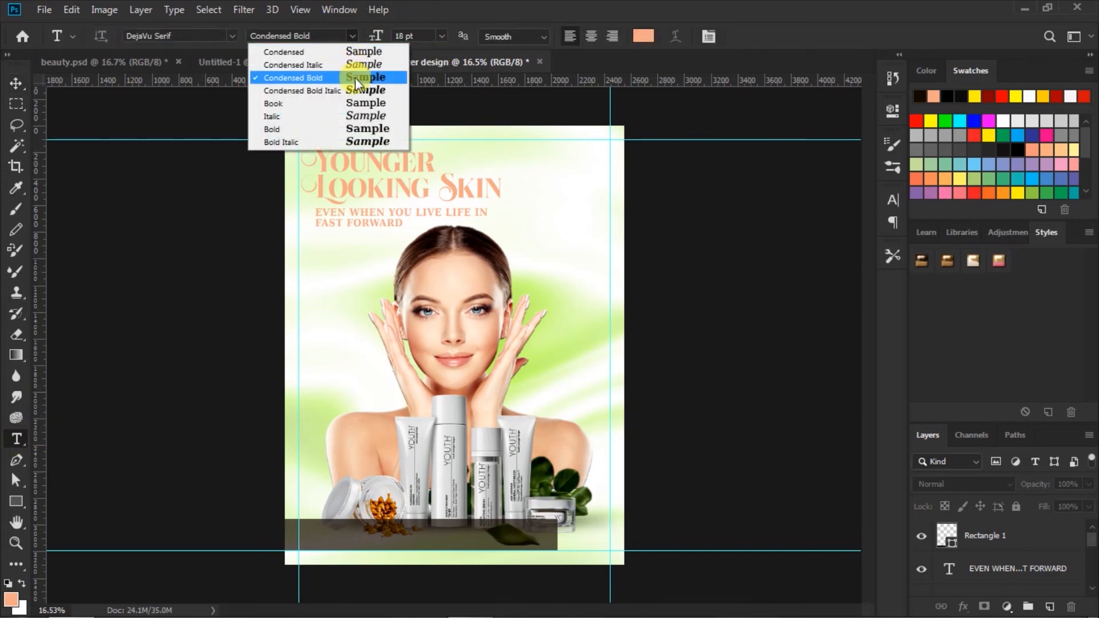
click(355, 77)
click(440, 36)
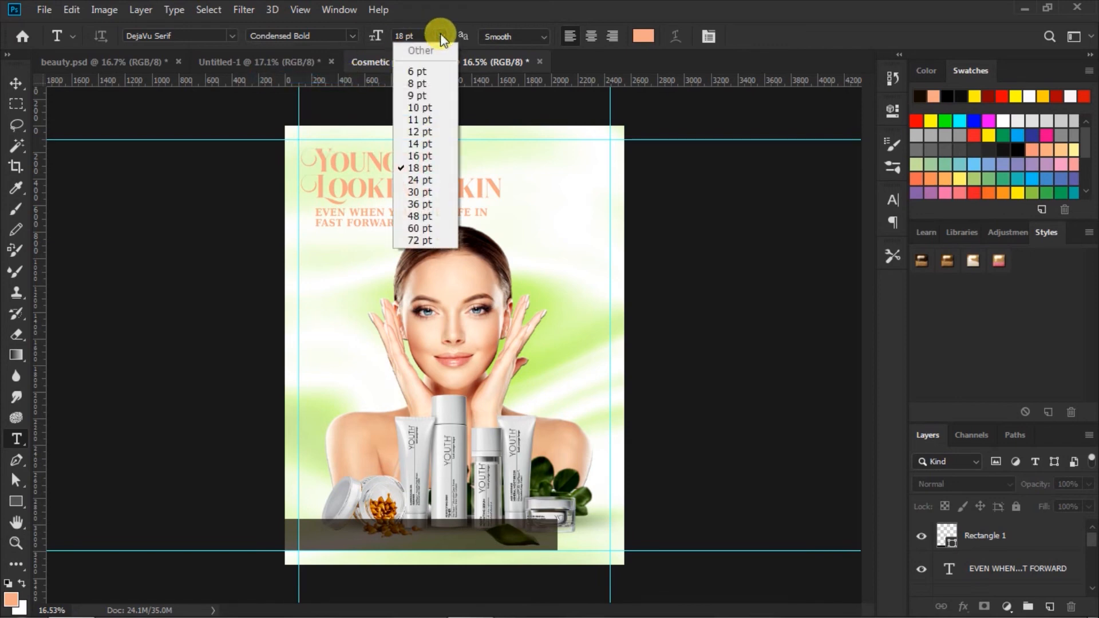
click(417, 181)
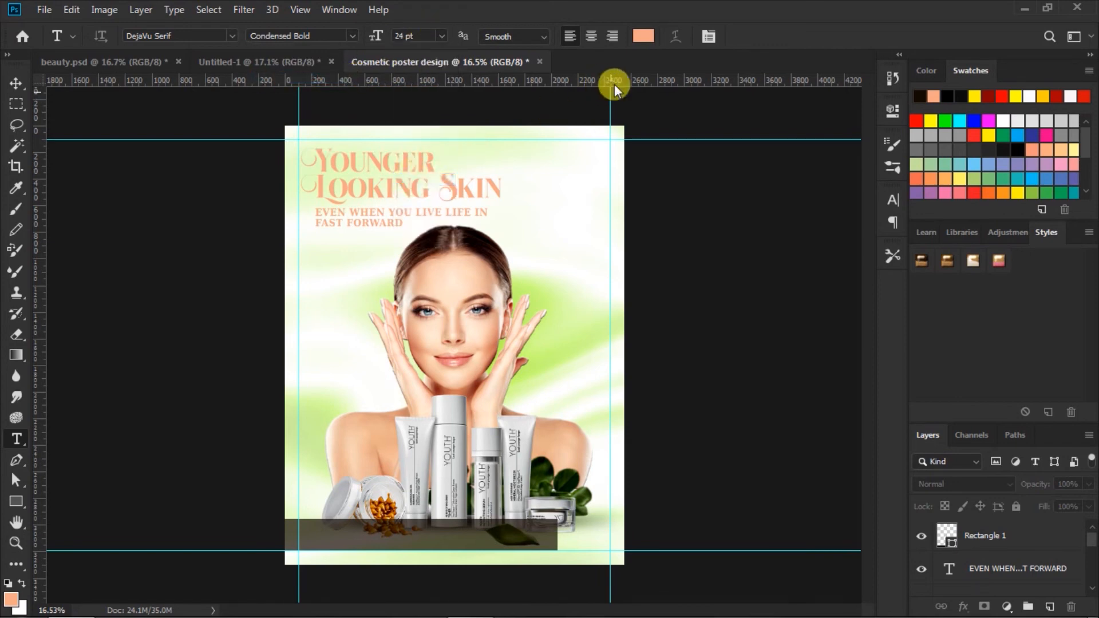
click(310, 538)
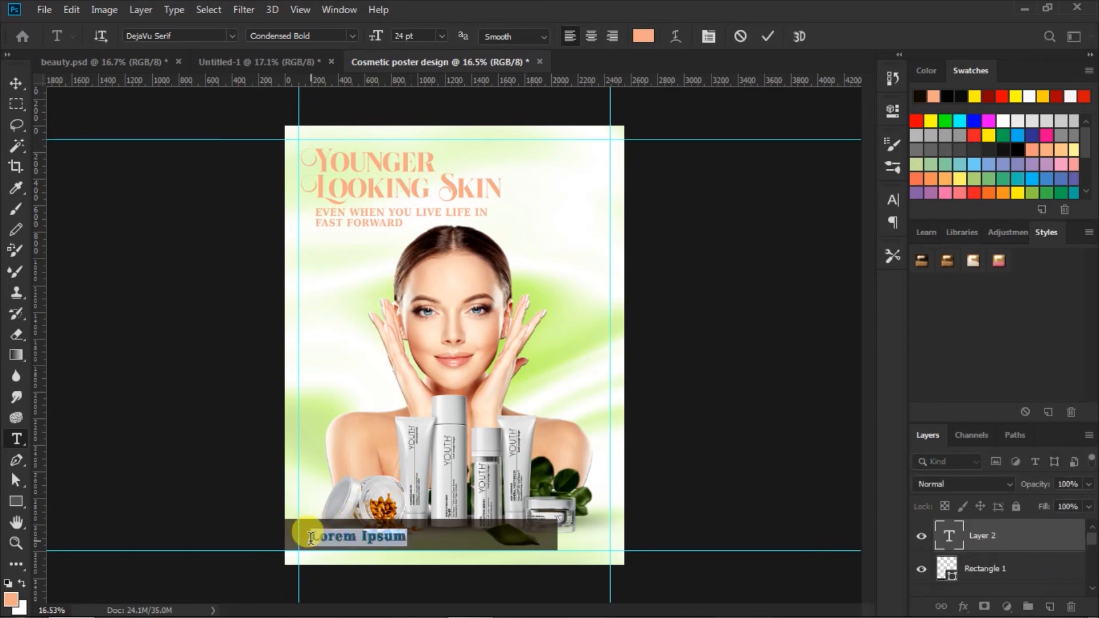
key(Delete)
text(SKIN CA)
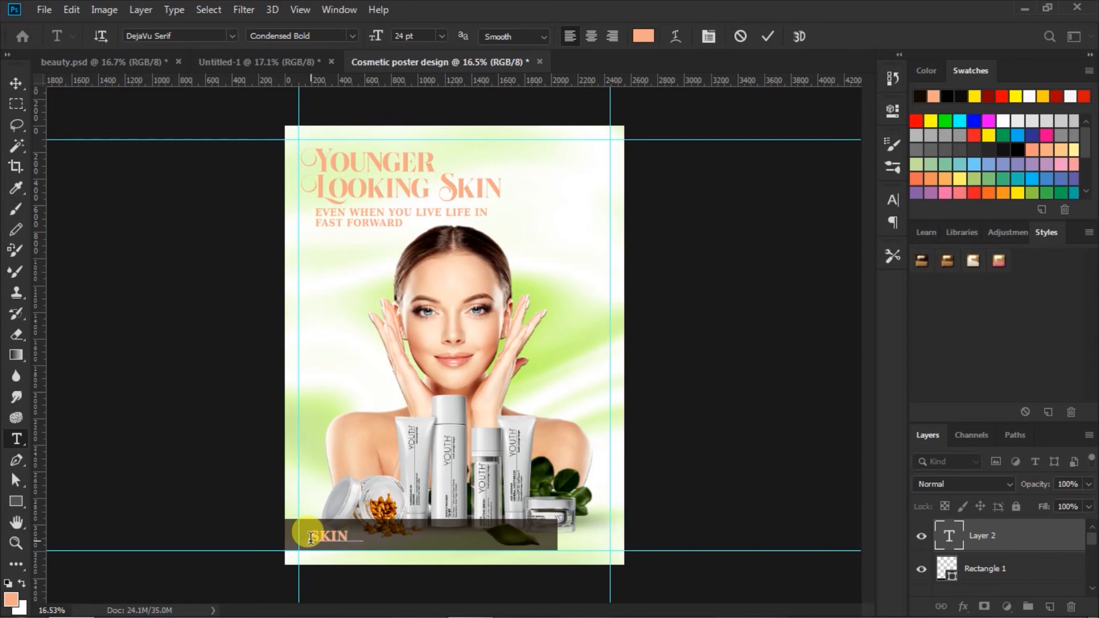
text(RE PRODUTS)
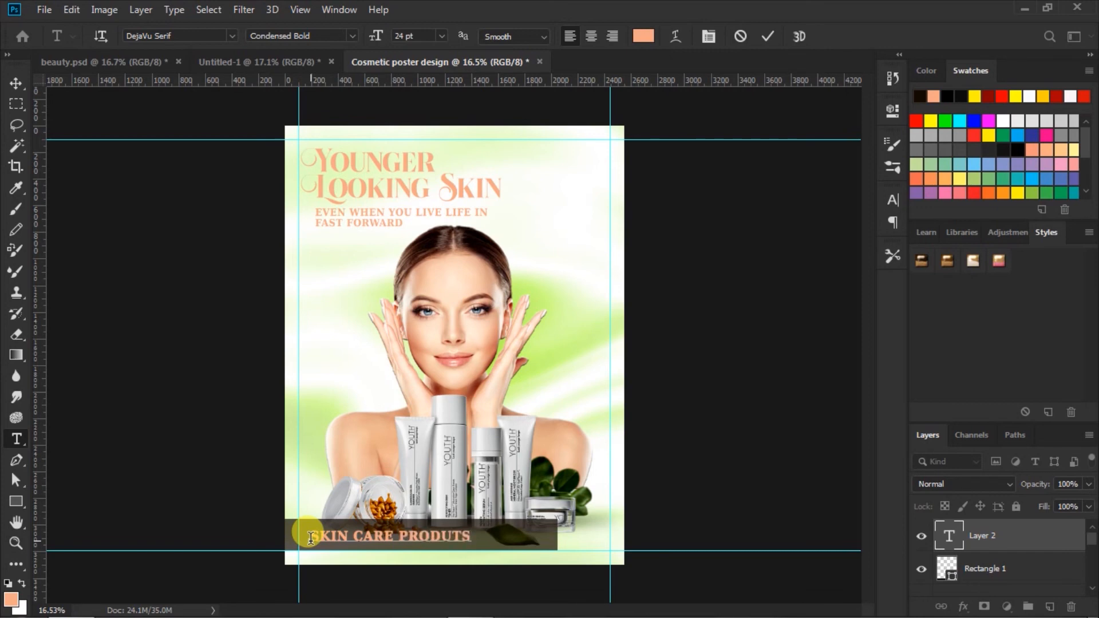
Step: Set the tracking of the "SKIN CARE PRODUTS" text to 60 and commit it
drag(310, 538, 707, 531)
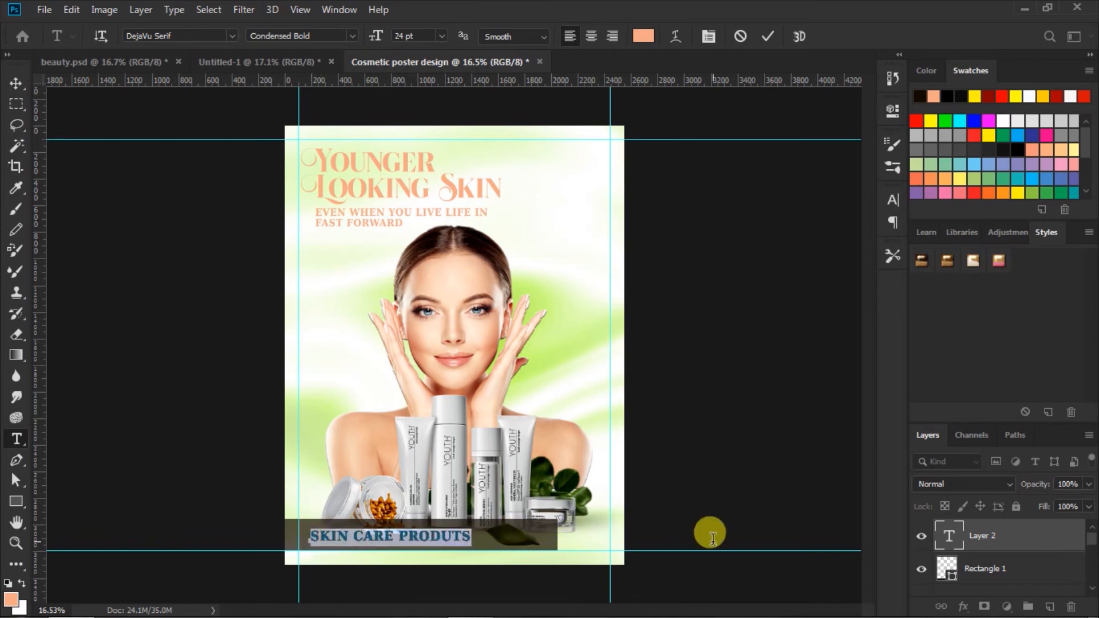
click(893, 199)
click(804, 261)
drag(804, 260, 806, 265)
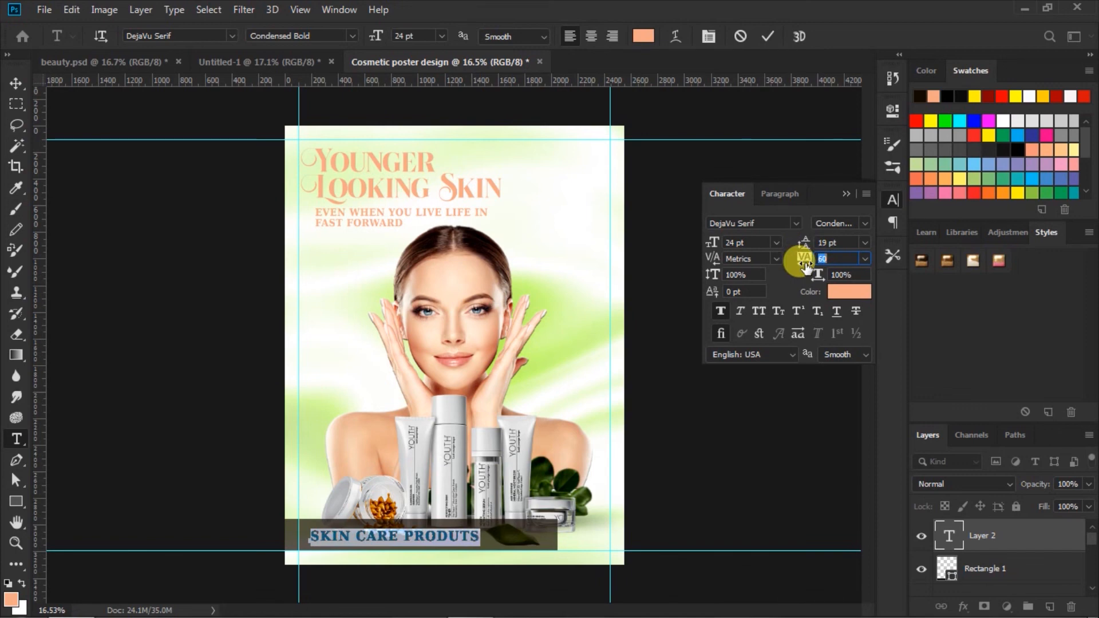
click(845, 192)
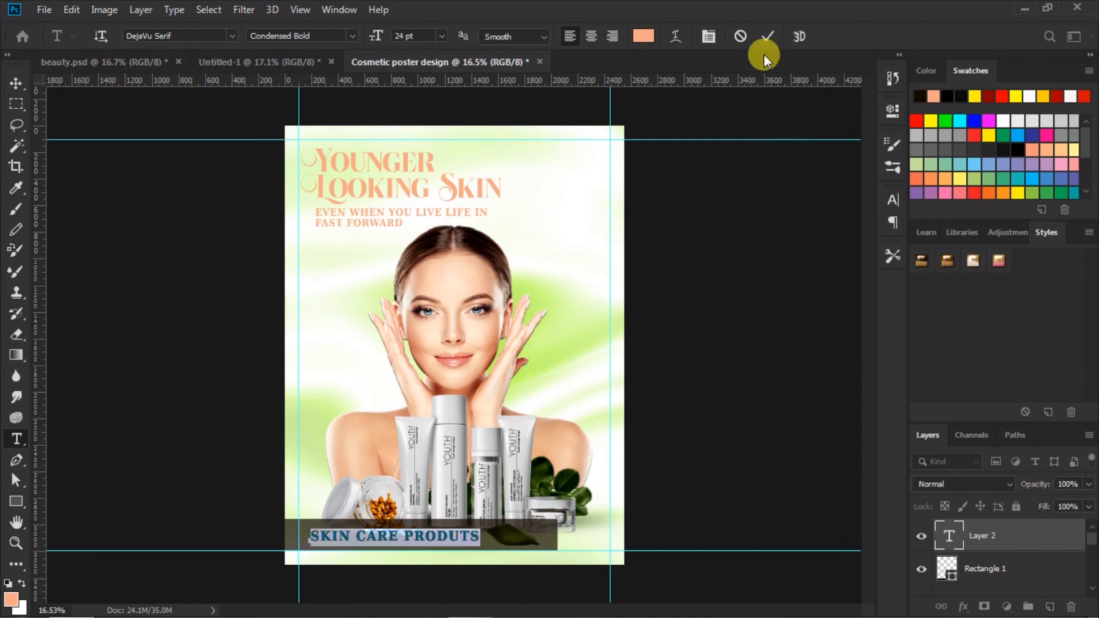
click(762, 39)
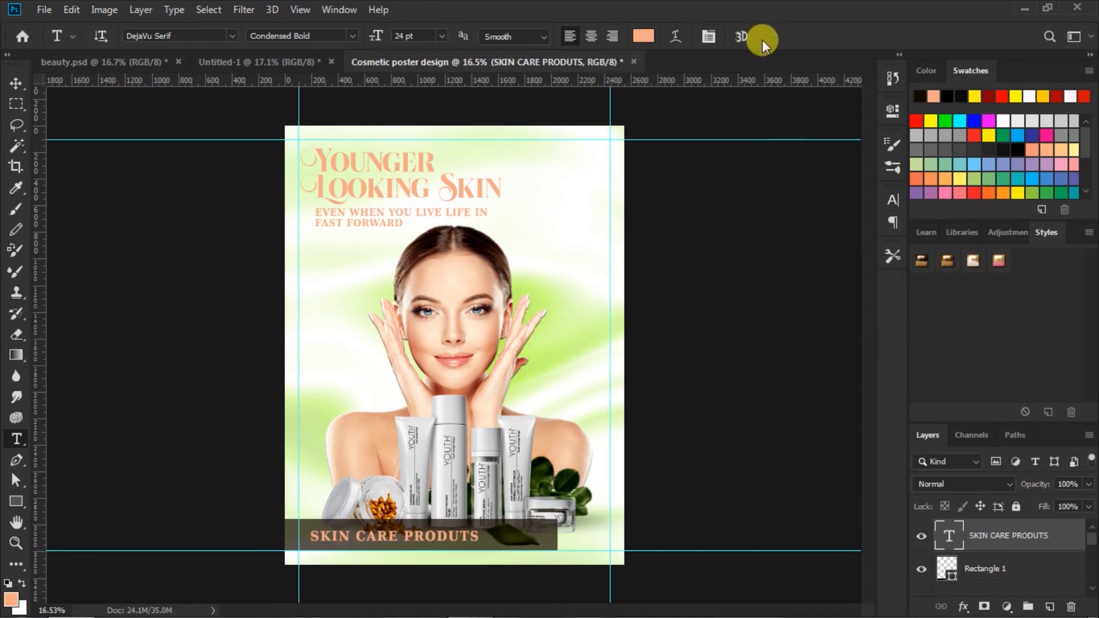
Step: Nudge the "SKIN CARE PRODUTS" text slightly right and align its vertical centre with the dark rectangle
click(15, 84)
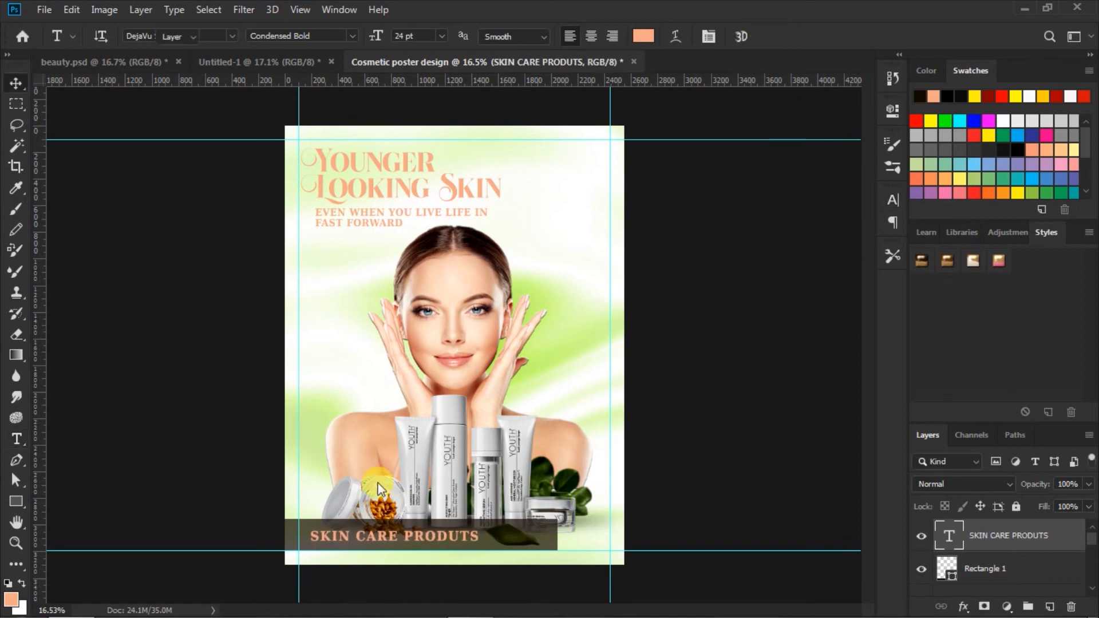
drag(369, 537, 372, 538)
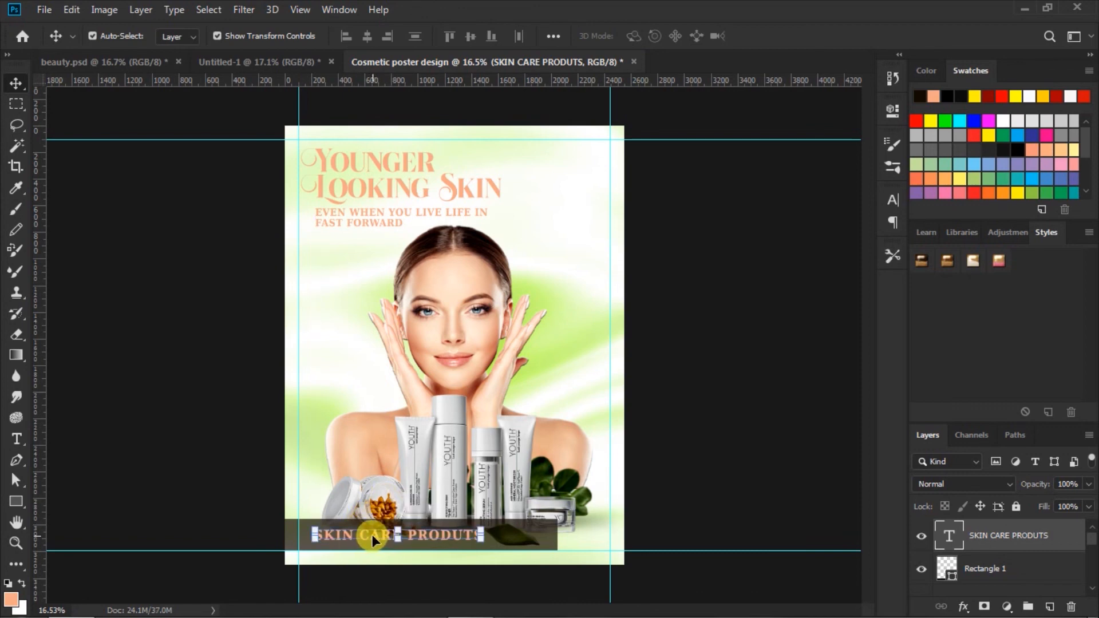
click(527, 535)
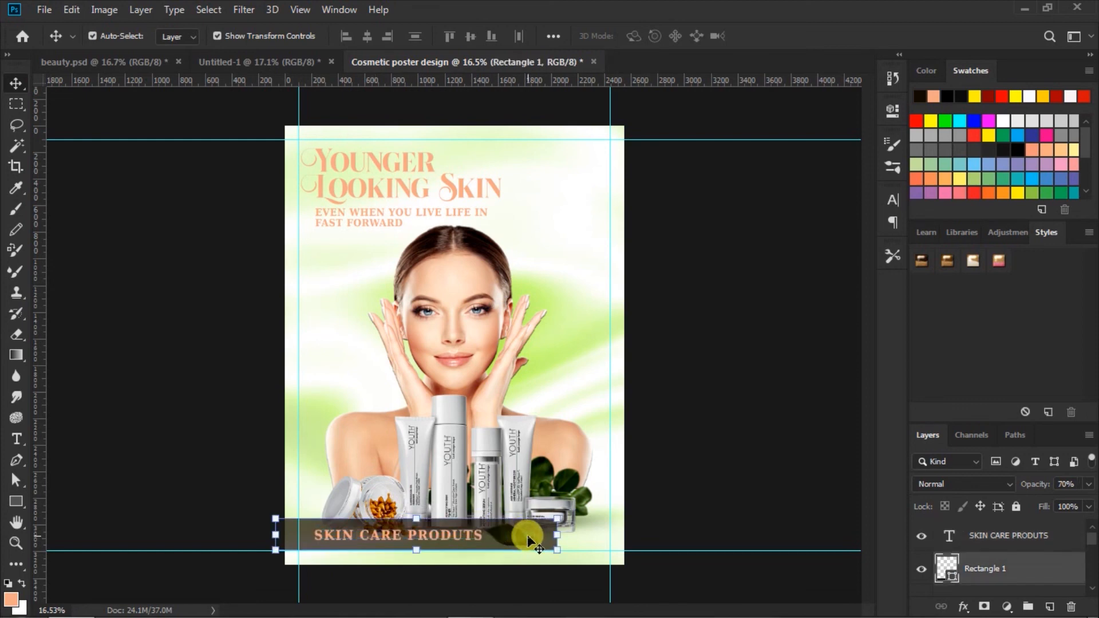
click(982, 537)
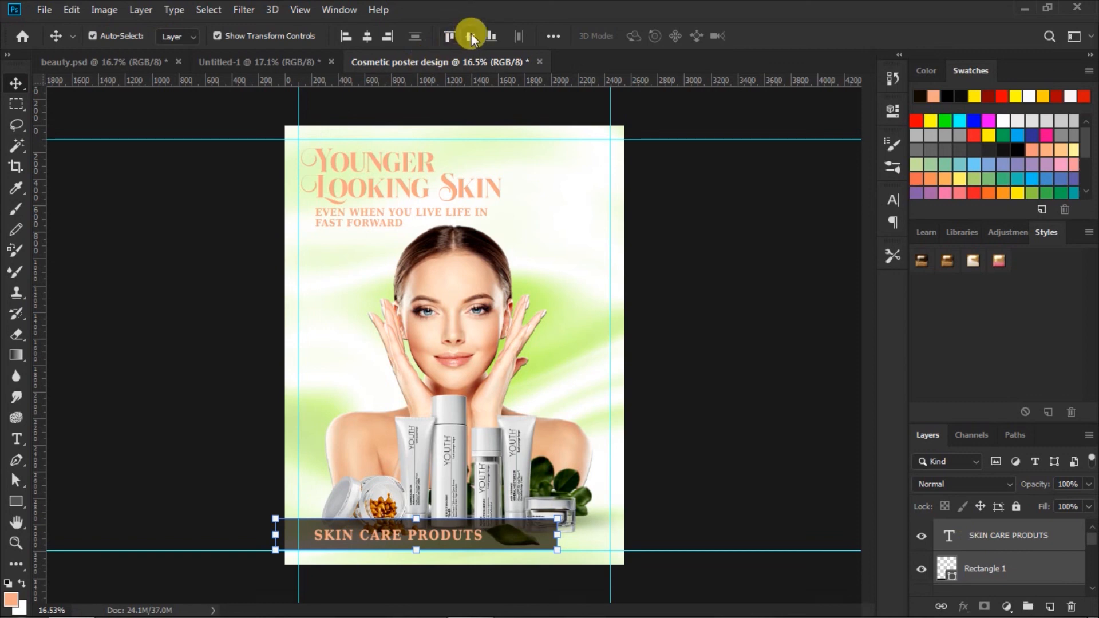
click(699, 326)
Step: Add a layer mask to the dark rectangle and load the Black, White preset for the Gradient tool
click(548, 544)
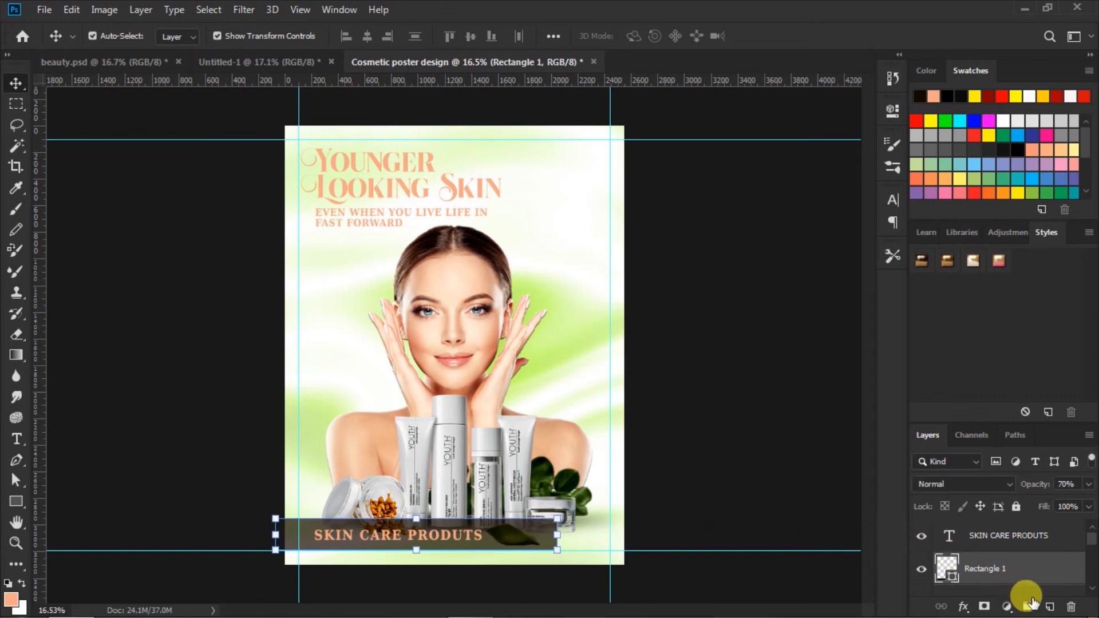
click(984, 607)
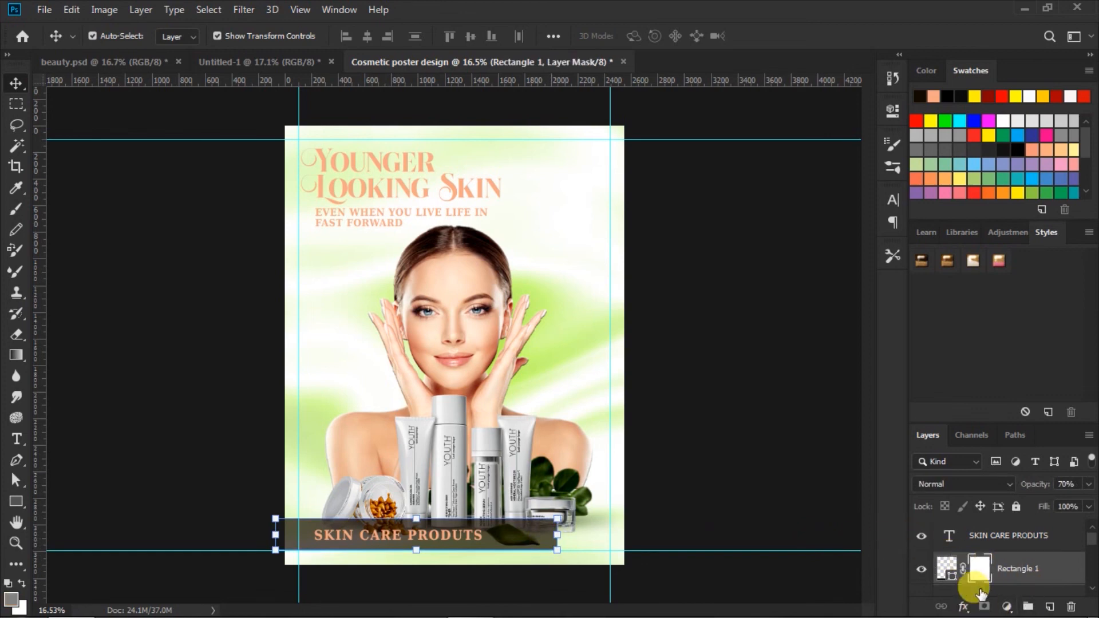
click(17, 356)
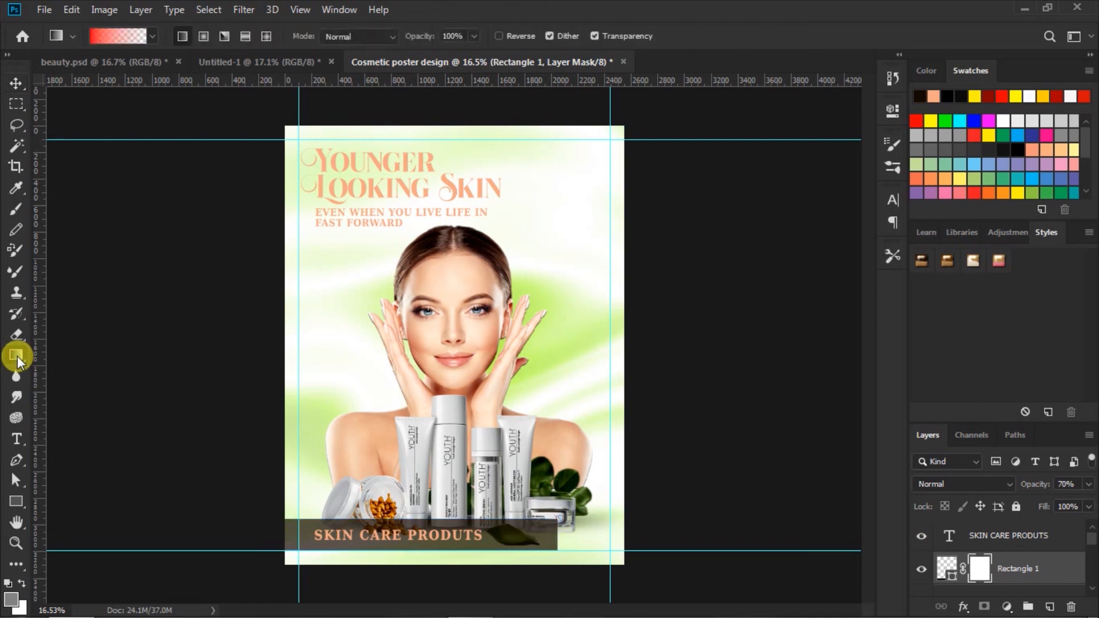
click(155, 36)
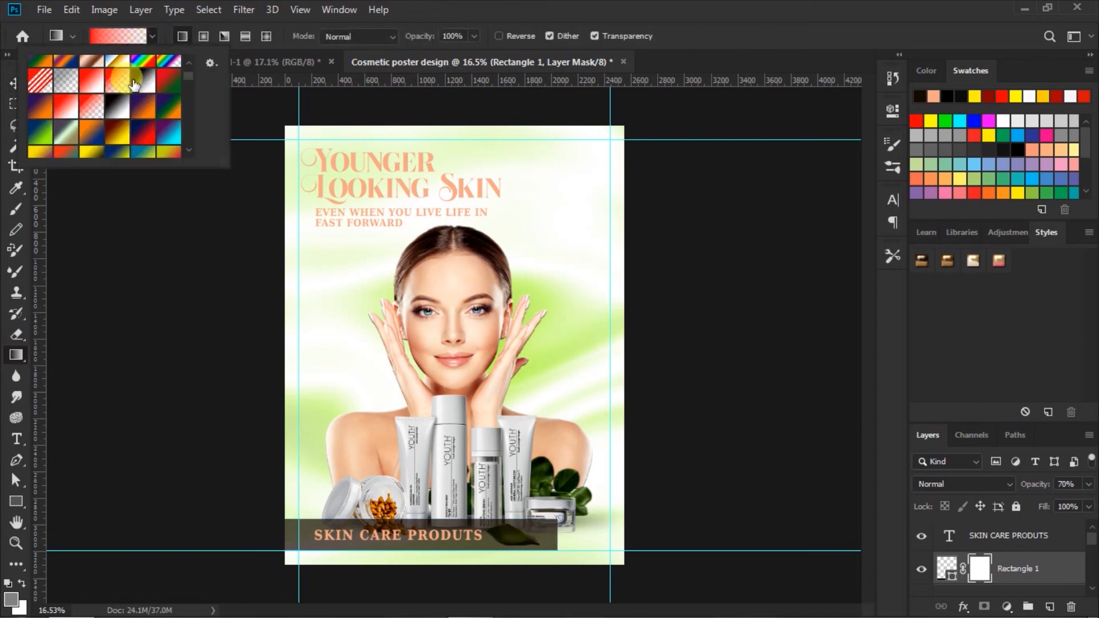
click(117, 105)
click(133, 32)
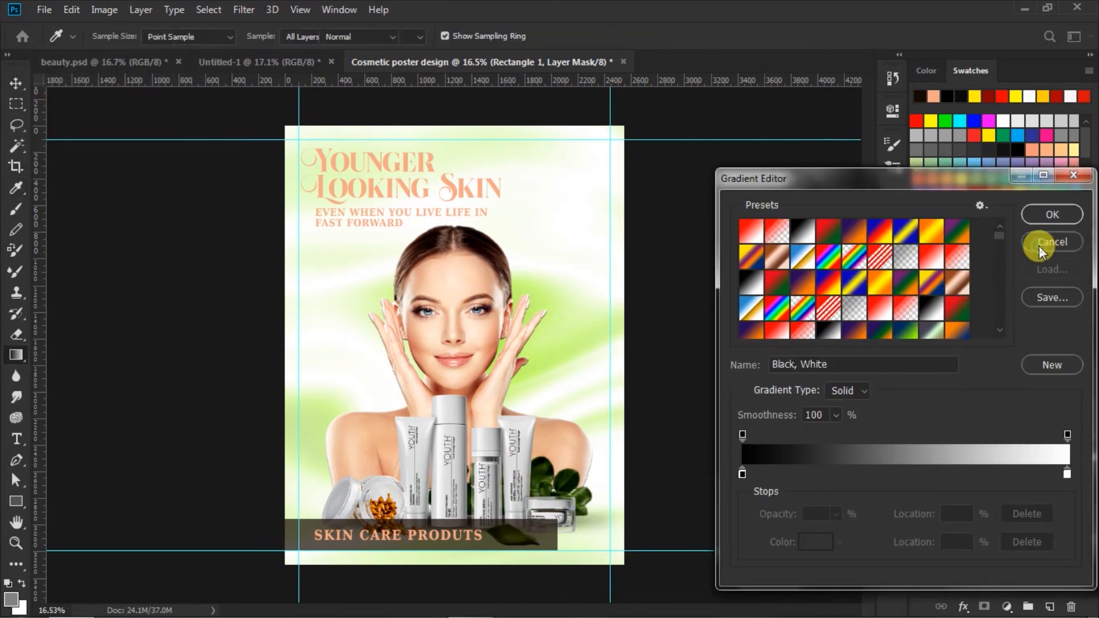
click(1037, 246)
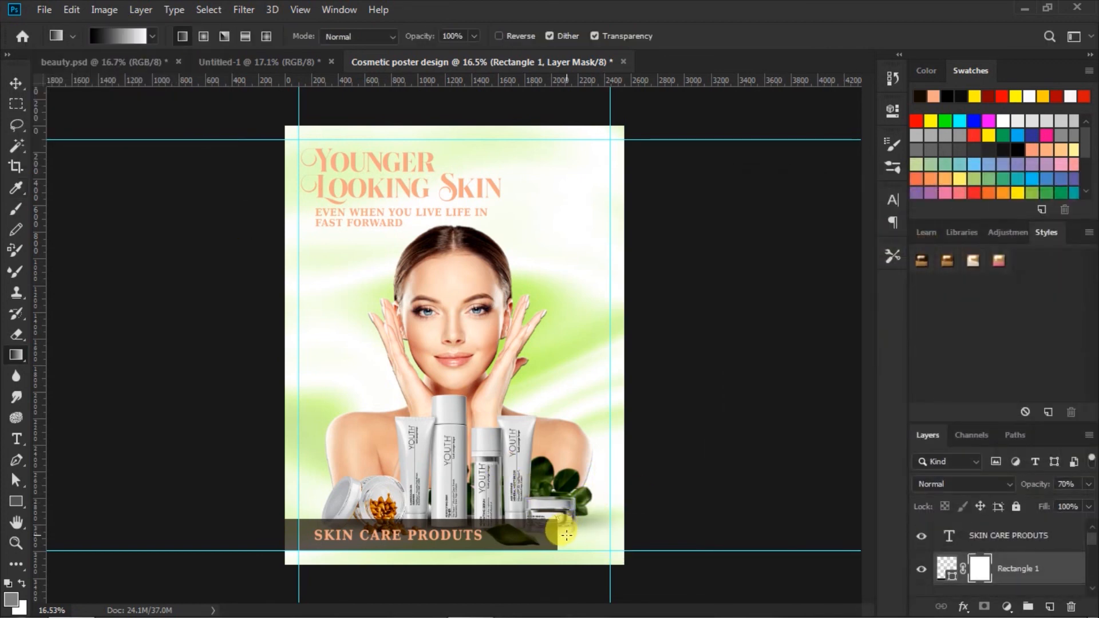
Step: Draw a linear gradient on the mask from the rectangle's right end towards its left to fade the right side, and deselect the layer
drag(567, 535, 358, 532)
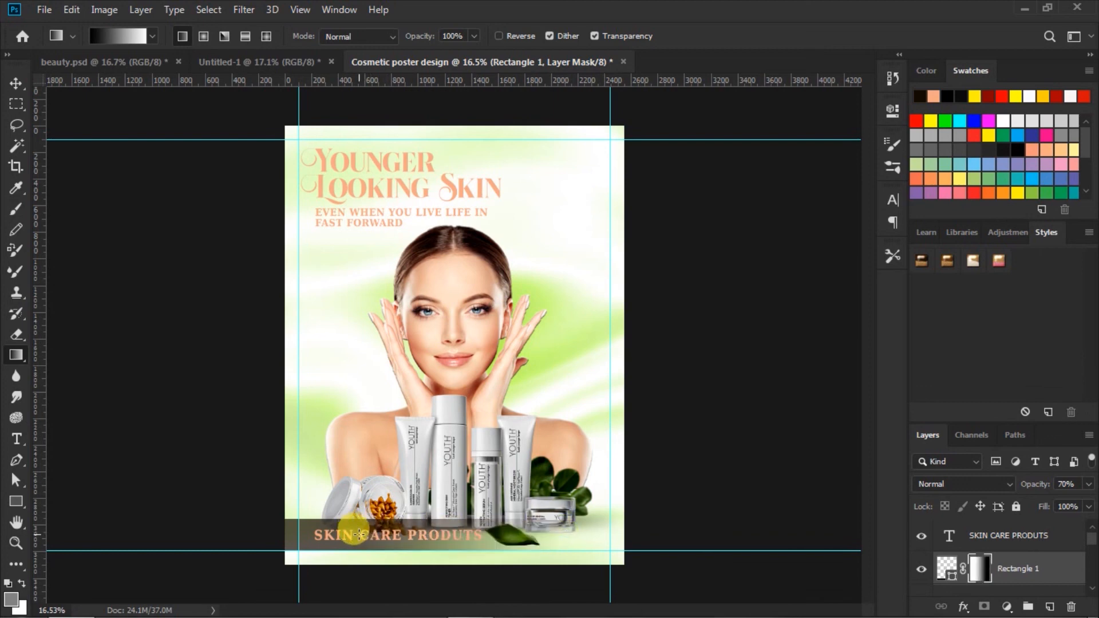
click(14, 85)
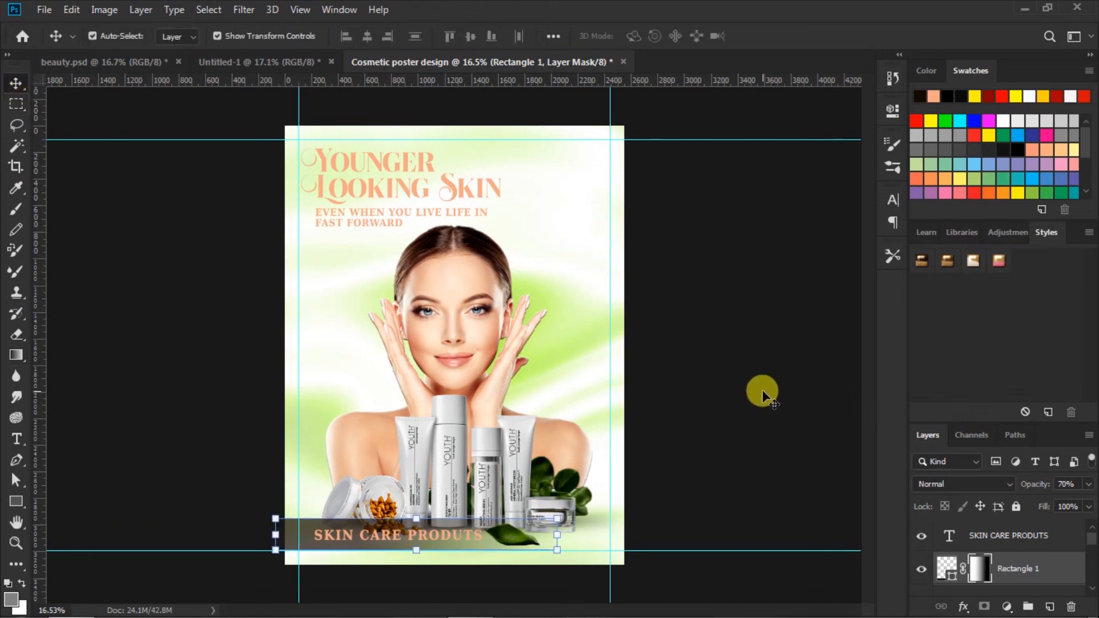
click(761, 391)
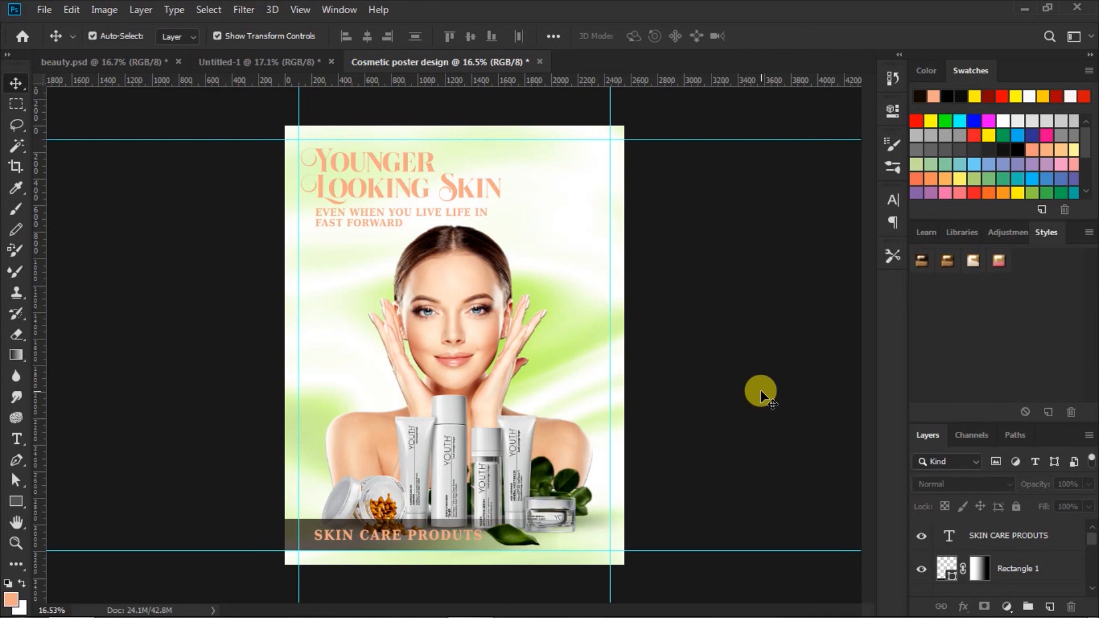
Step: Hide the guides to show the finished poster without them
key(ctrl+minus)
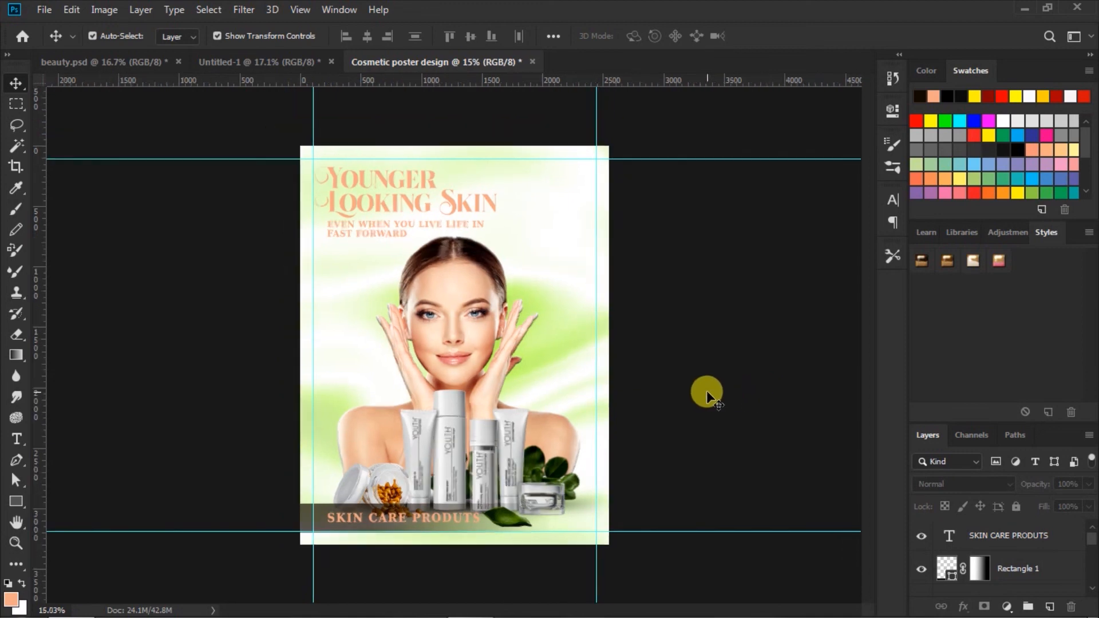
key(ctrl+plus)
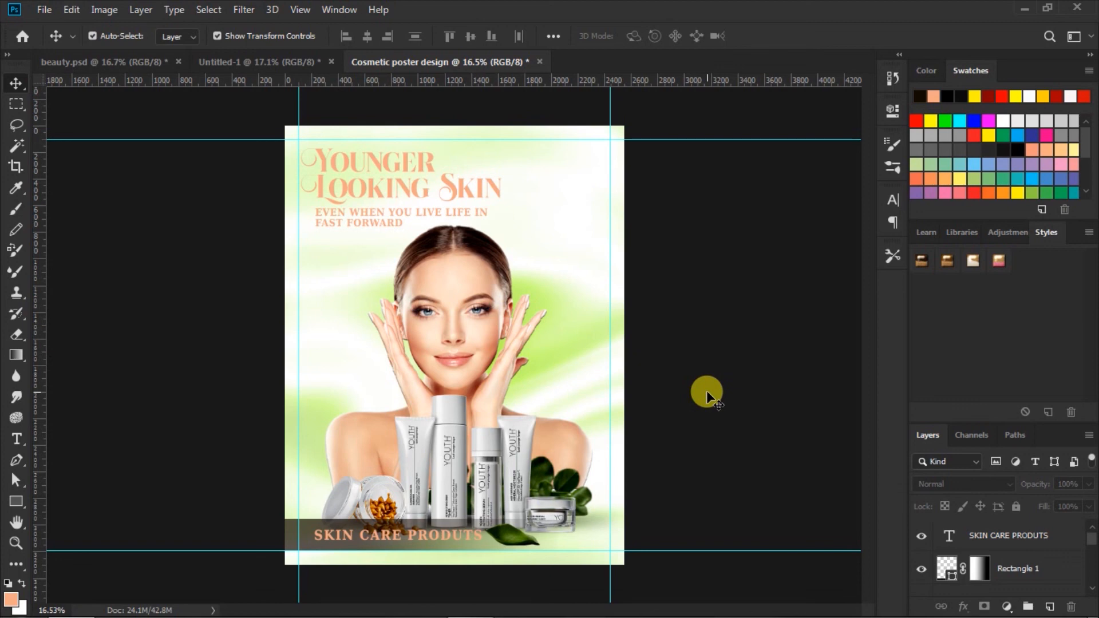
key(ctrl)
key(ctrl+semicolon)
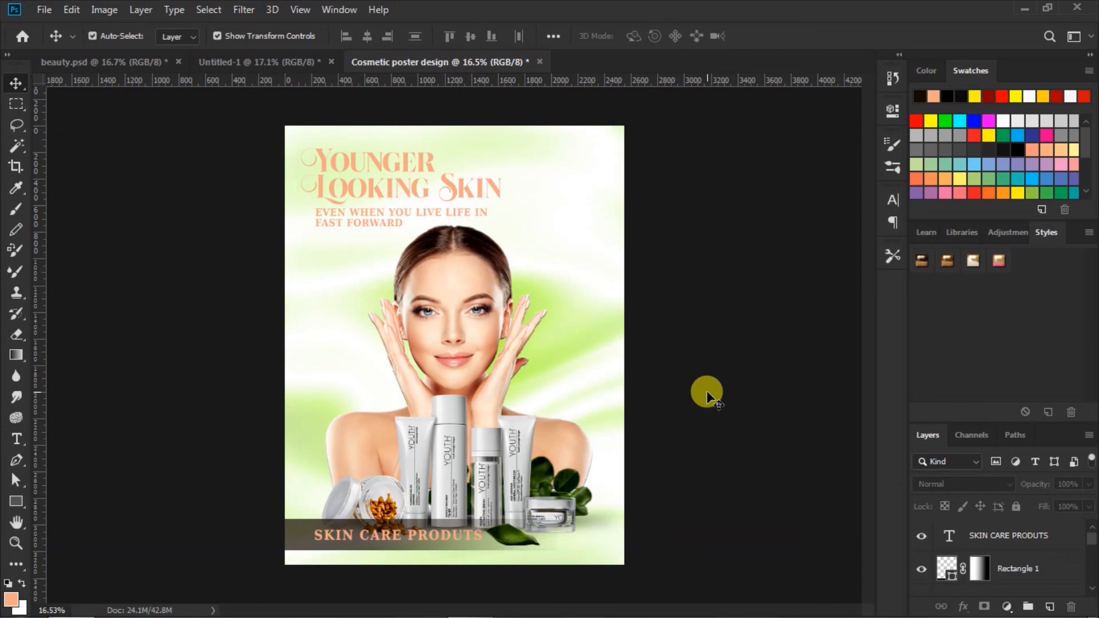
scroll(681, 400, down, 1)
scroll(681, 400, up, 1)
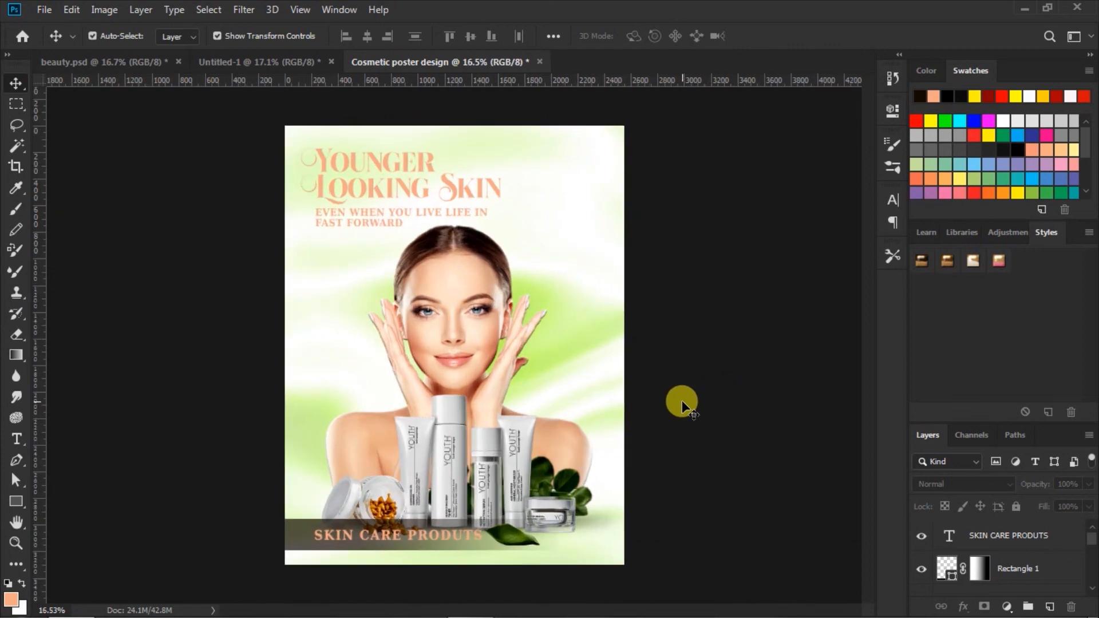